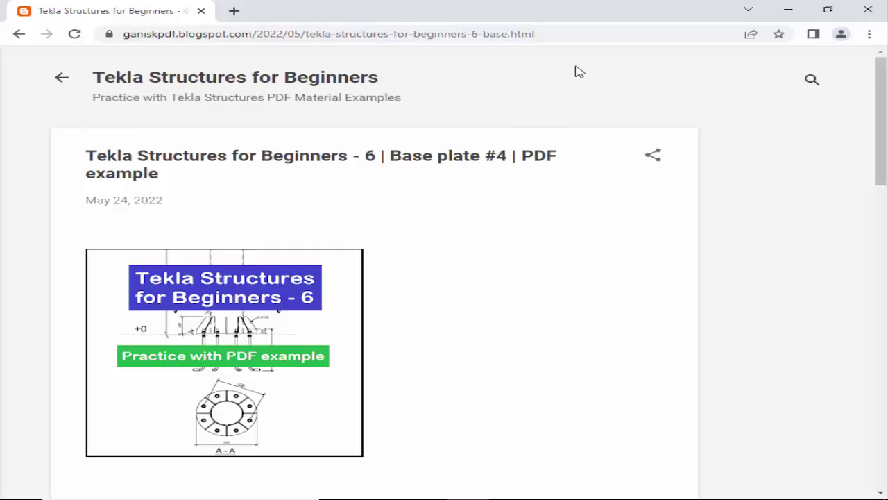
Examine the embedded base plate drawing on the tutorial page, from the pipe column down to section A-A
left_click(565, 33)
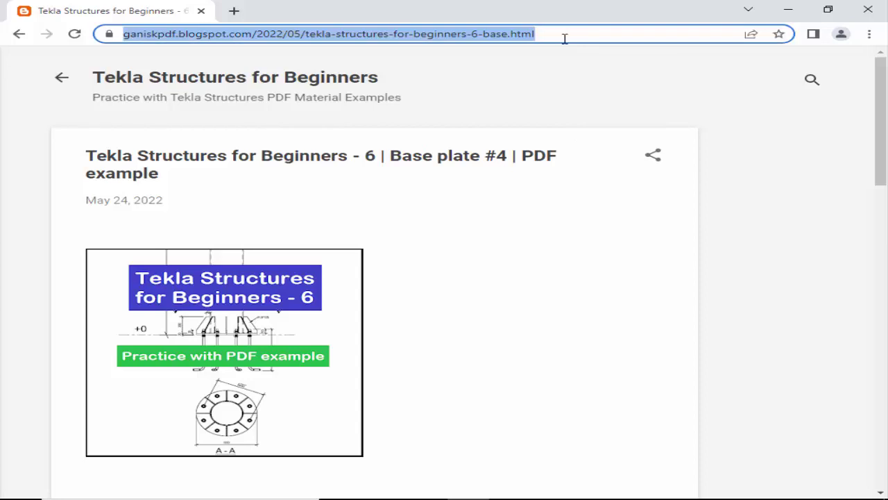
left_click(531, 214)
scroll(589, 241, "down", 5)
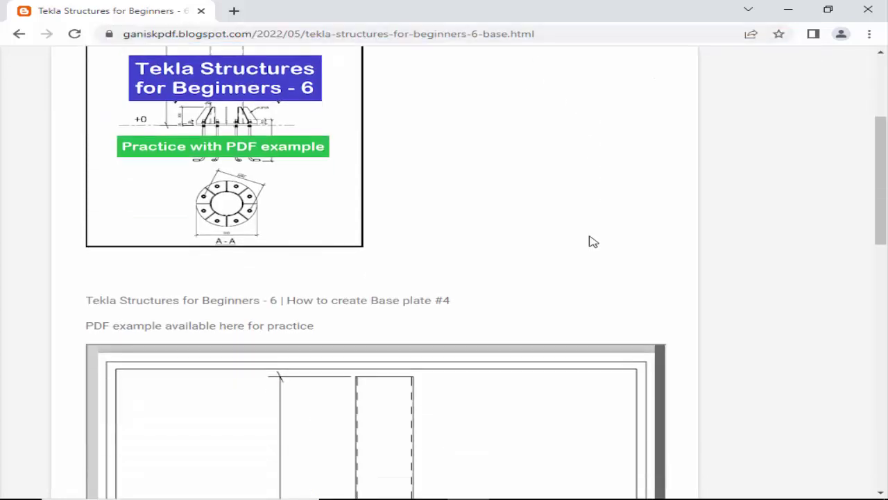
scroll(657, 207, "down", 3)
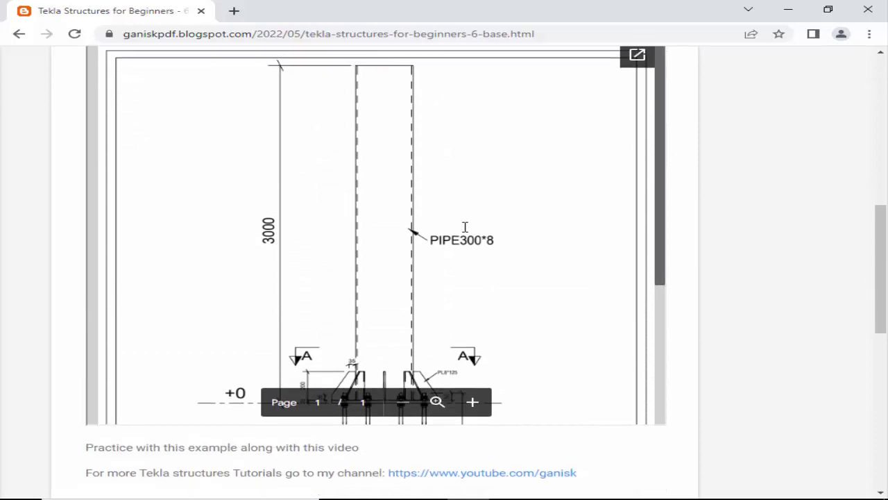
scroll(516, 225, "down", 3)
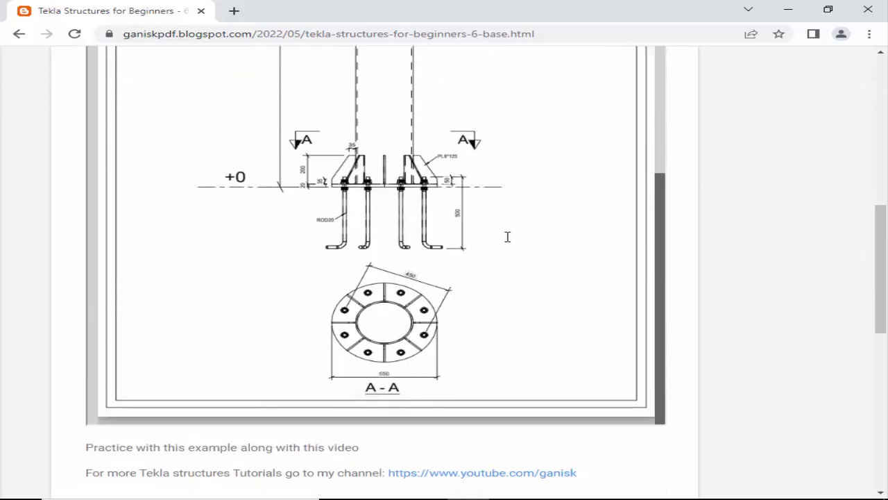
scroll(509, 232, "up", 1)
scroll(500, 250, "down", 1)
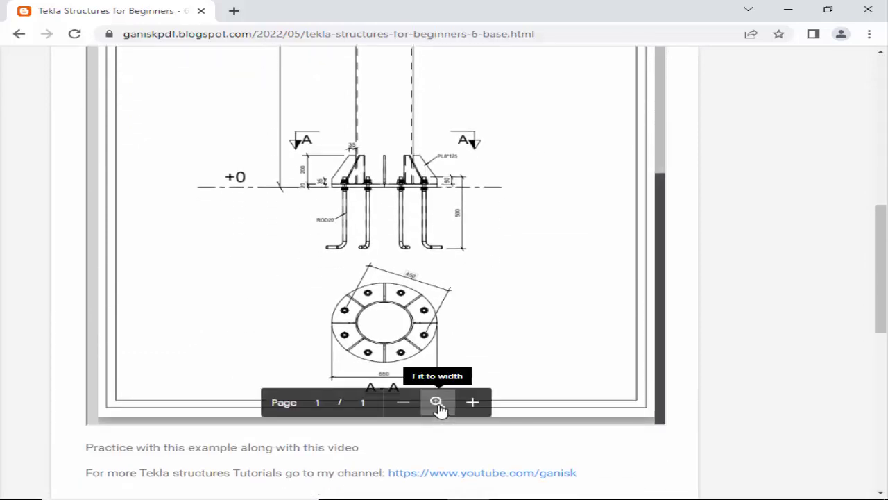
Enlarge the embedded drawing and examine the column height, profile callout, anchor rods and section A-A dimensions
left_click(436, 402)
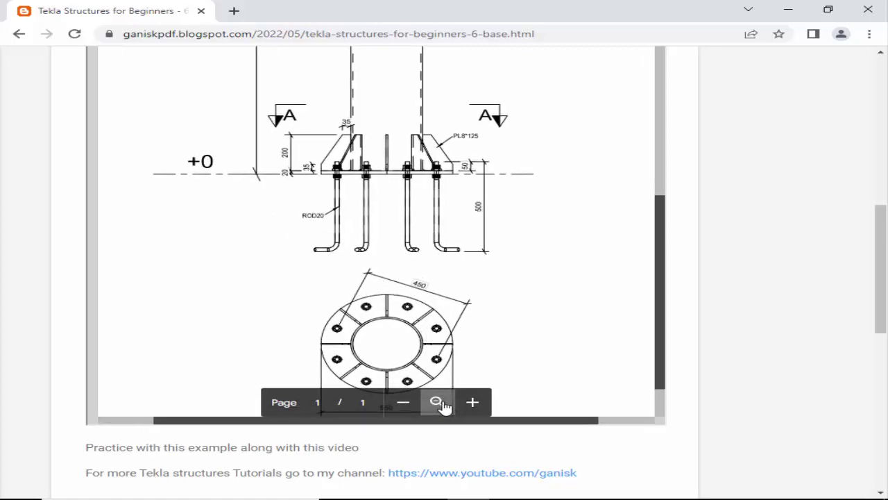
left_click(473, 403)
left_click(473, 402)
scroll(492, 279, "down", 2)
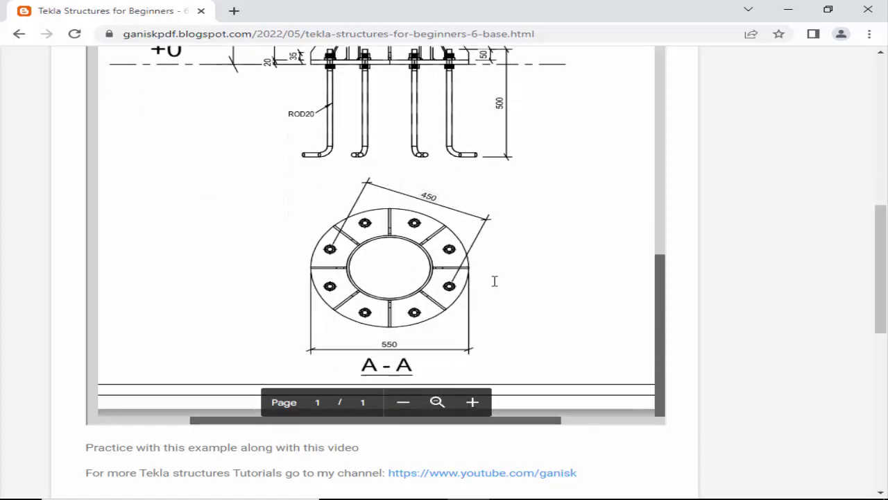
scroll(496, 280, "up", 4)
scroll(498, 282, "up", 3)
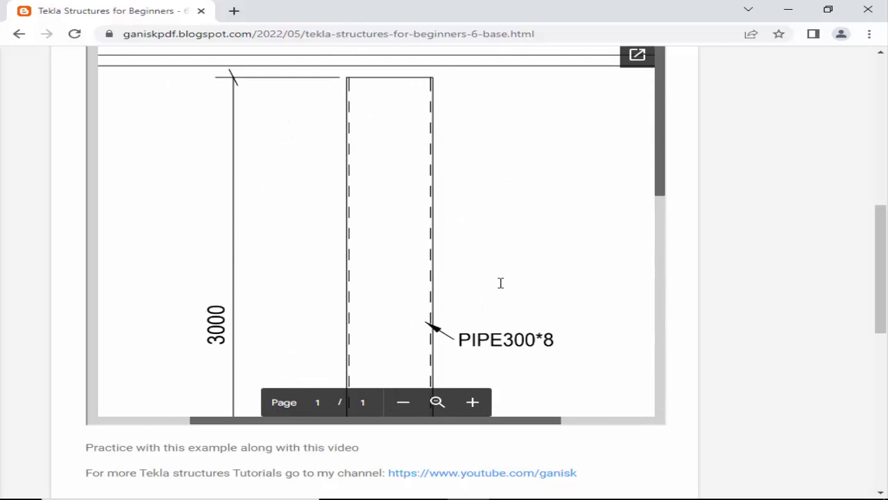
scroll(500, 282, "down", 6)
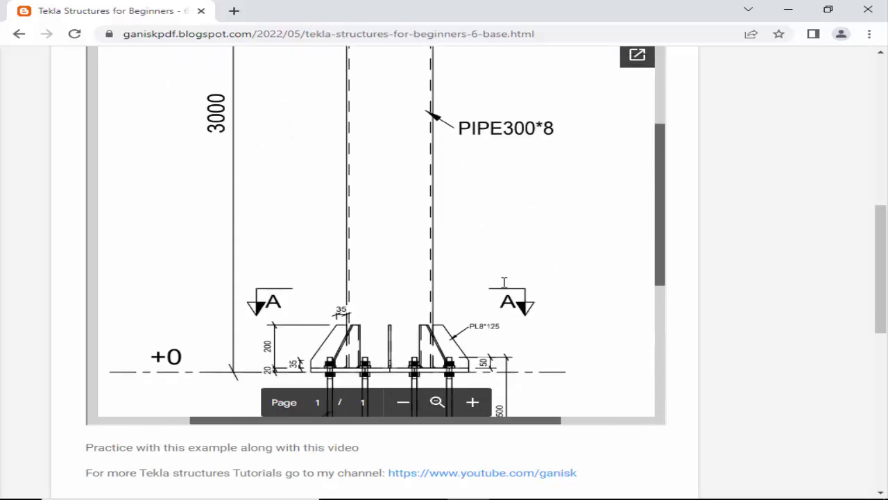
left_click(404, 403)
scroll(571, 339, "up", 5)
scroll(722, 343, "down", 1)
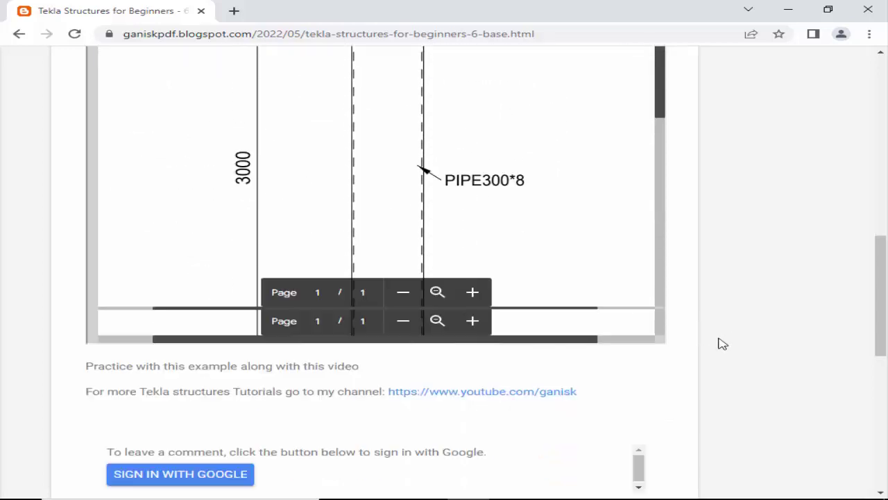
scroll(694, 347, "down", 3)
scroll(694, 347, "up", 10)
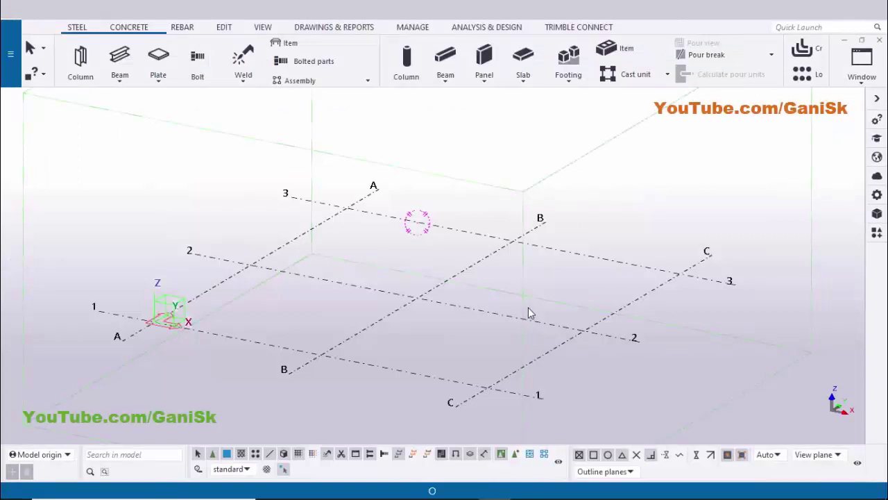
Place a steel column at the intersection of grid lines B and 1
scroll(451, 294, "down", 3)
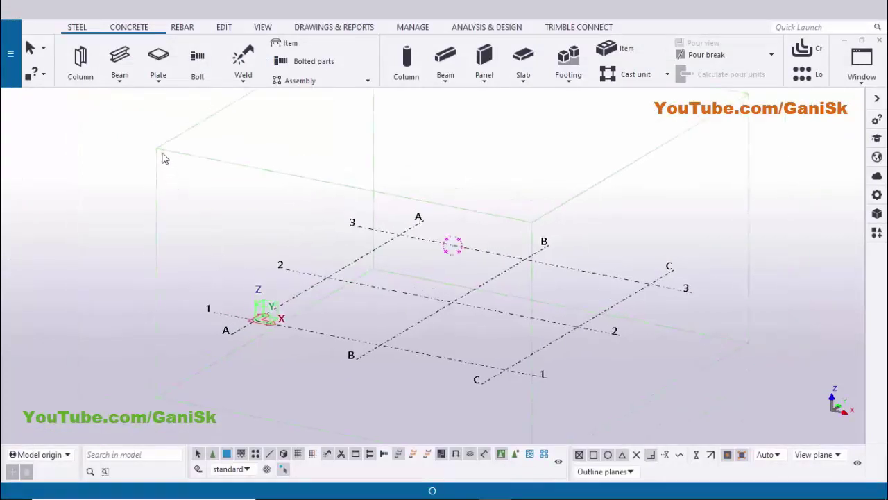
left_click(80, 63)
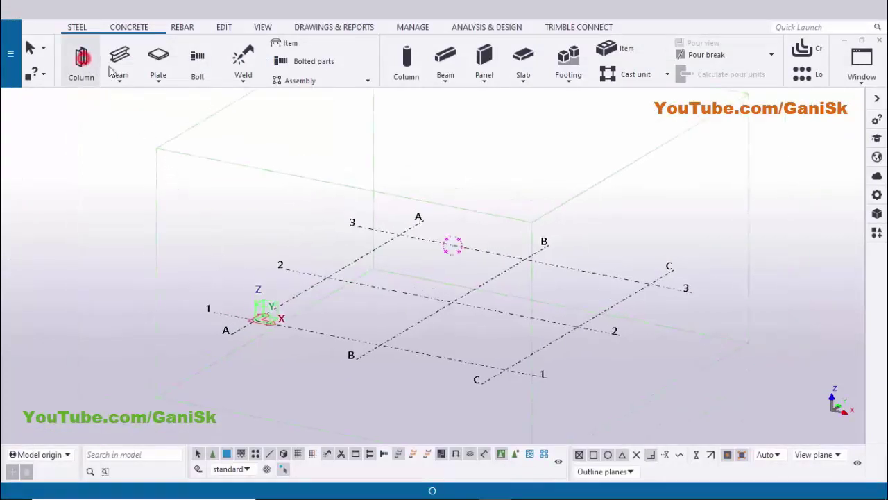
left_click(379, 345)
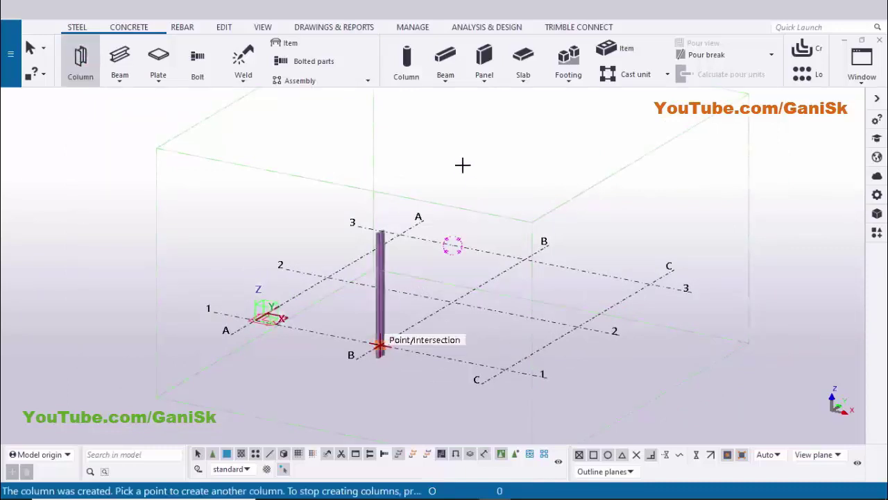
right_click(463, 165)
left_click(477, 167)
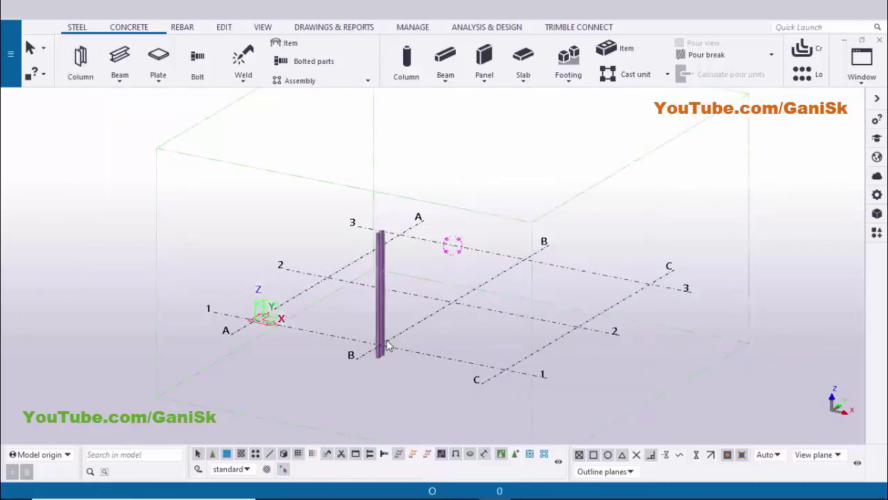
Inspect the column in the model, then switch to the PDF drawing and examine its pipe profile and base details
scroll(388, 345, "up", 10)
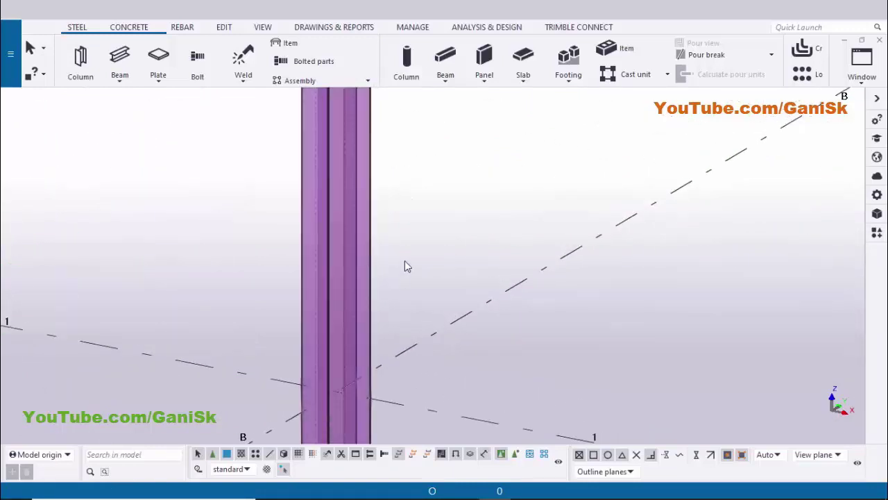
scroll(383, 266, "down", 10)
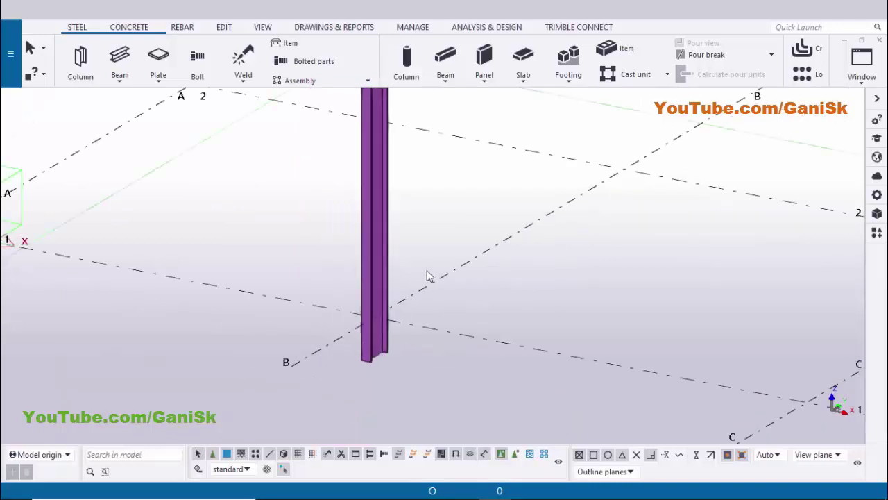
scroll(402, 206, "up", 8)
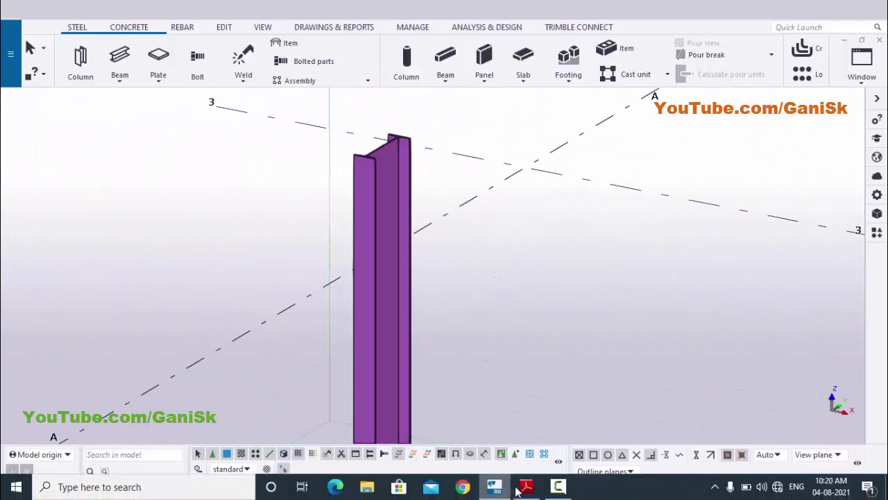
left_click(526, 486)
scroll(489, 208, "up", 4, "ctrl")
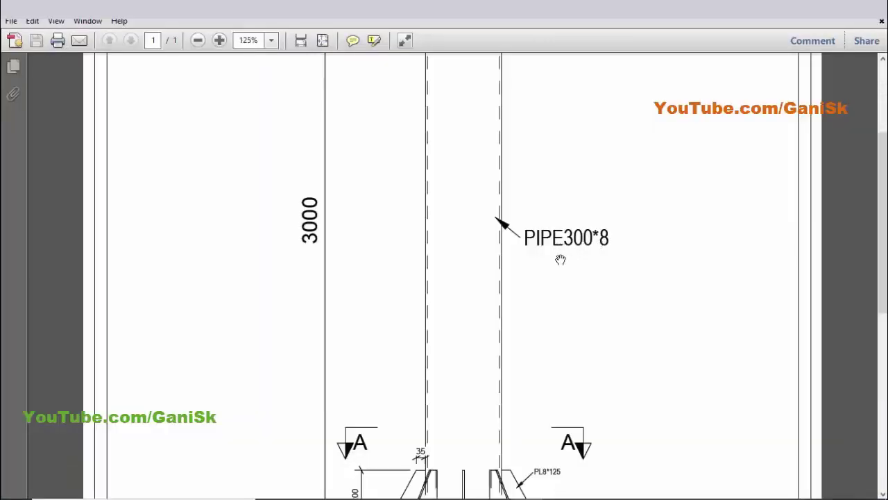
scroll(561, 260, "down", 4, "ctrl")
scroll(431, 454, "up", 4, "ctrl")
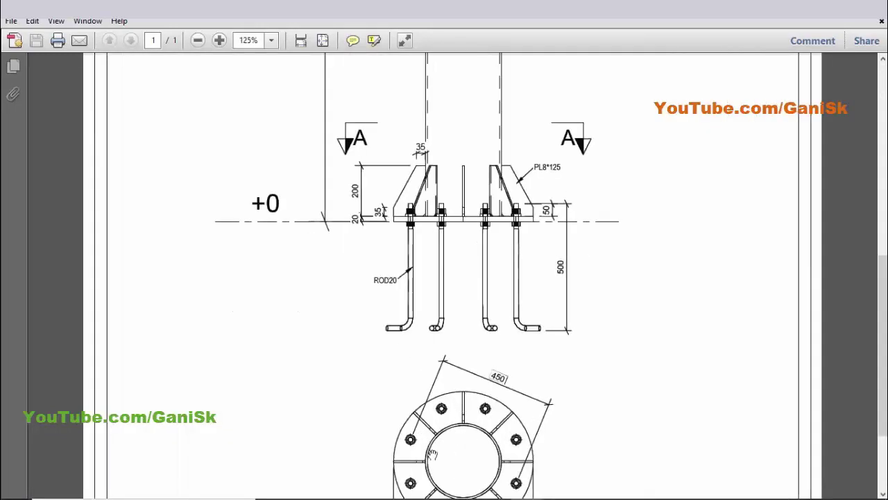
scroll(454, 391, "down", 2, "ctrl")
Return to Tekla Structures and choose the PIPE circular hollow section from the profile catalog for the column
key("alt+Tab")
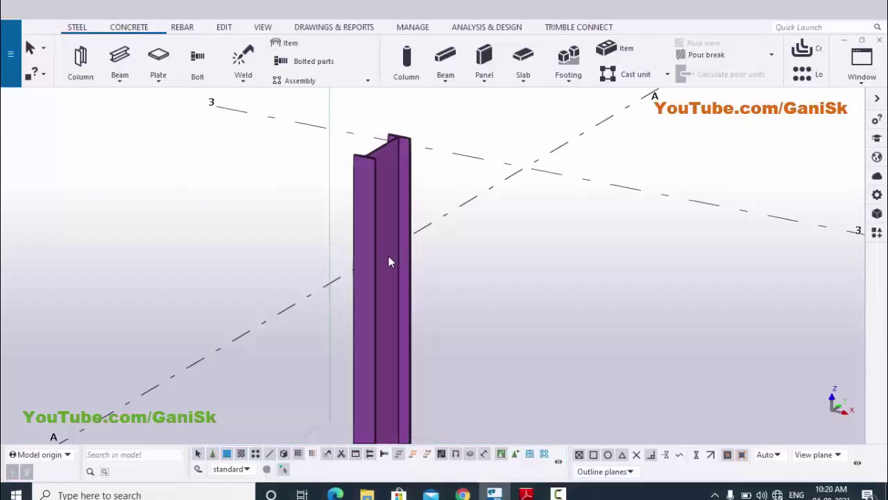
double_click(367, 226)
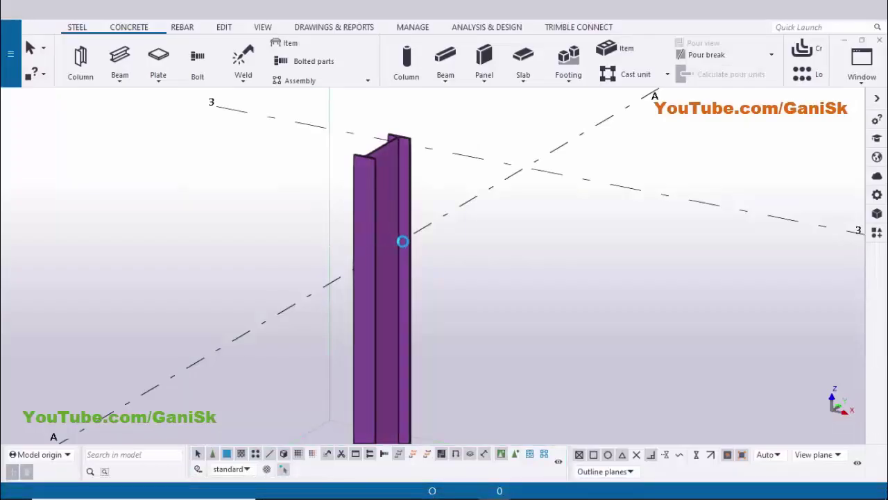
double_click(403, 241)
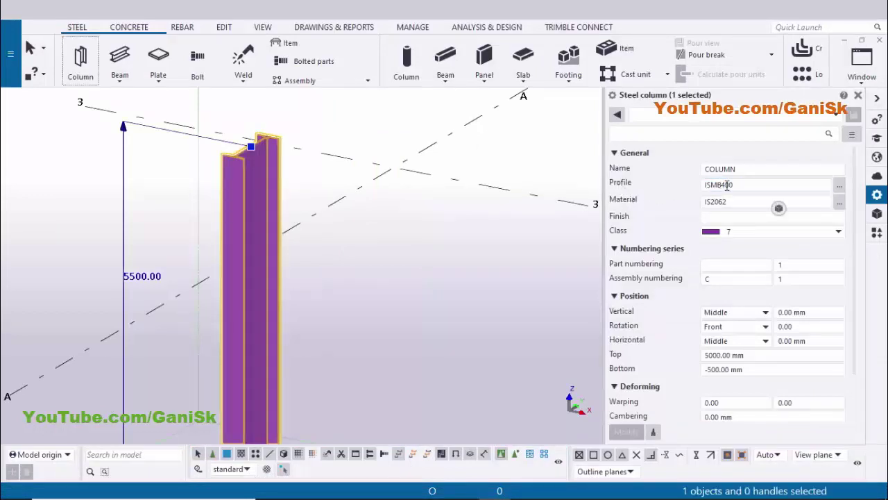
left_click(727, 184)
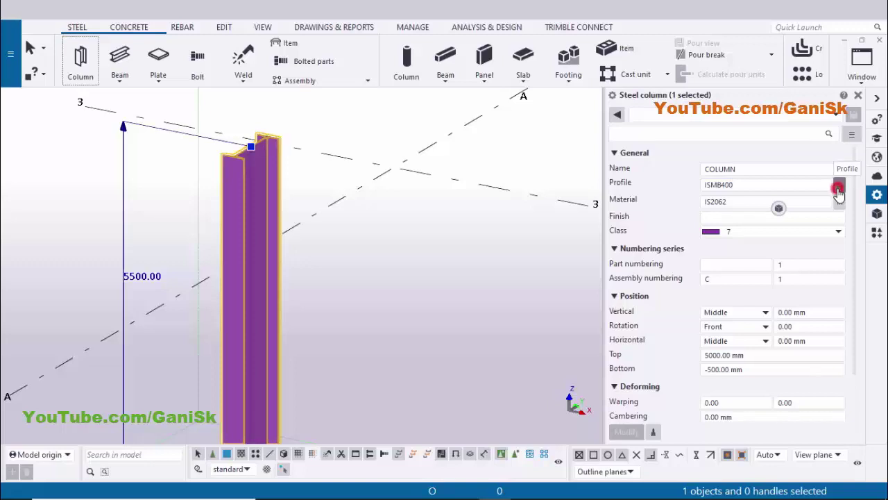
left_click(839, 188)
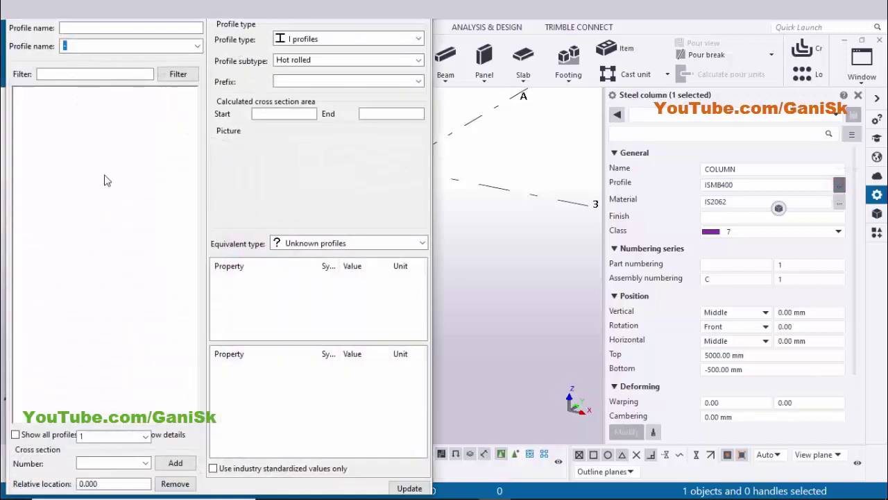
left_click(21, 67)
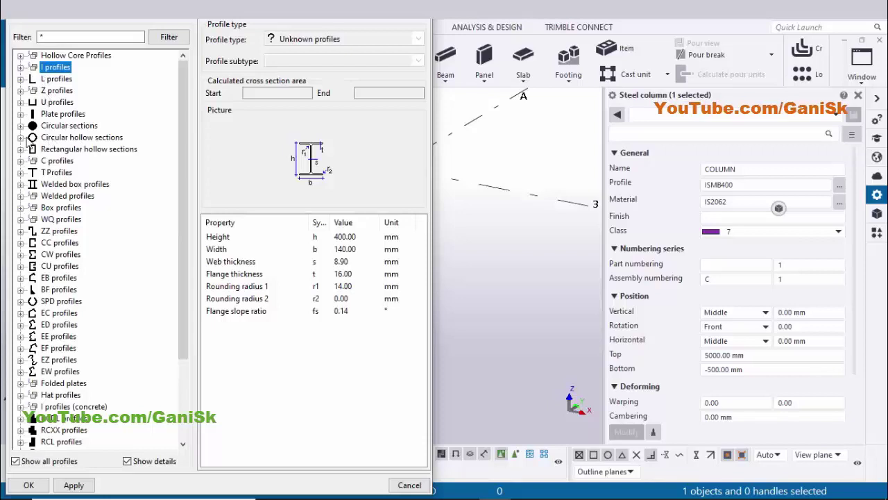
left_click(21, 137)
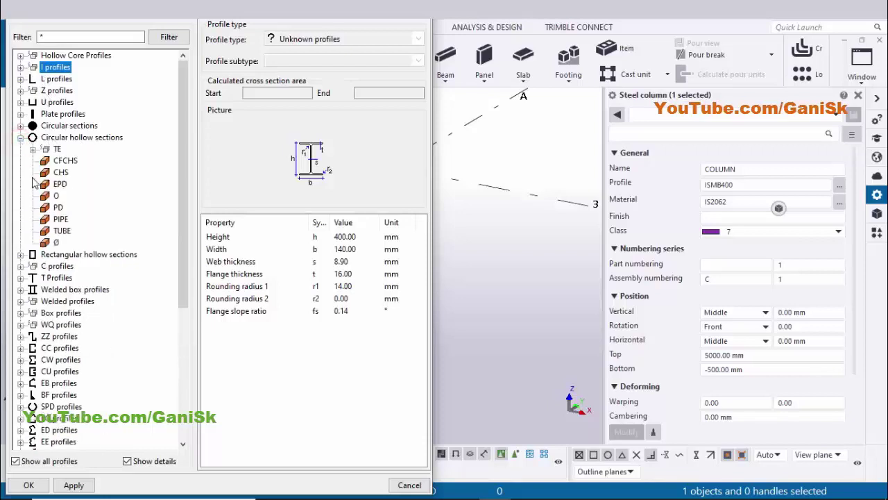
left_click(61, 220)
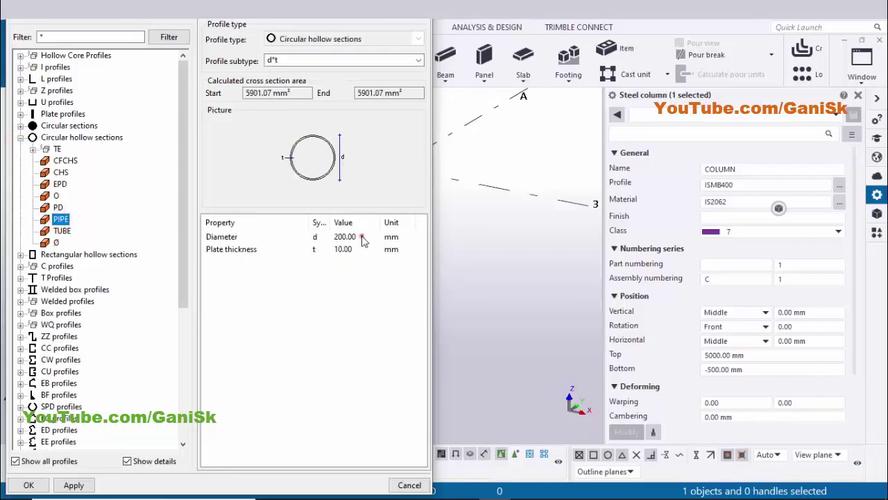
Set the pipe profile's diameter to 300 mm and plate thickness to 8 mm, and apply it to the column
left_click(360, 237)
left_click_drag(351, 236, 310, 234)
type("300")
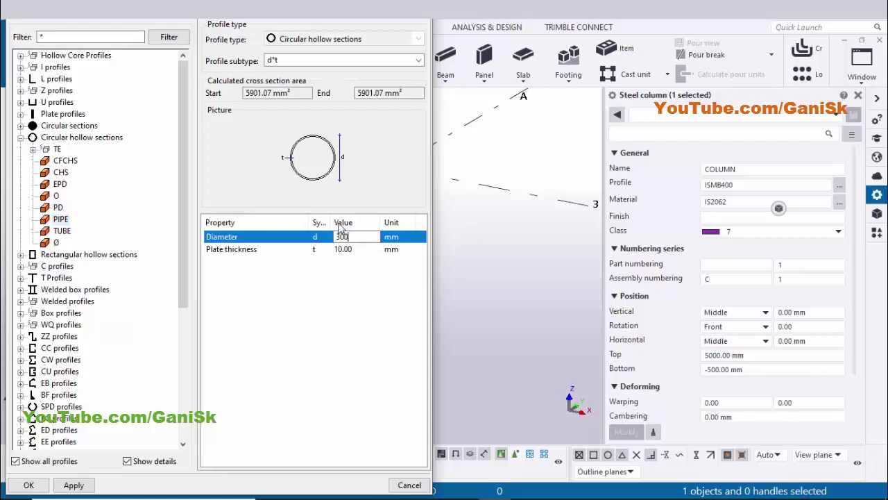
key("Return")
left_click(353, 250)
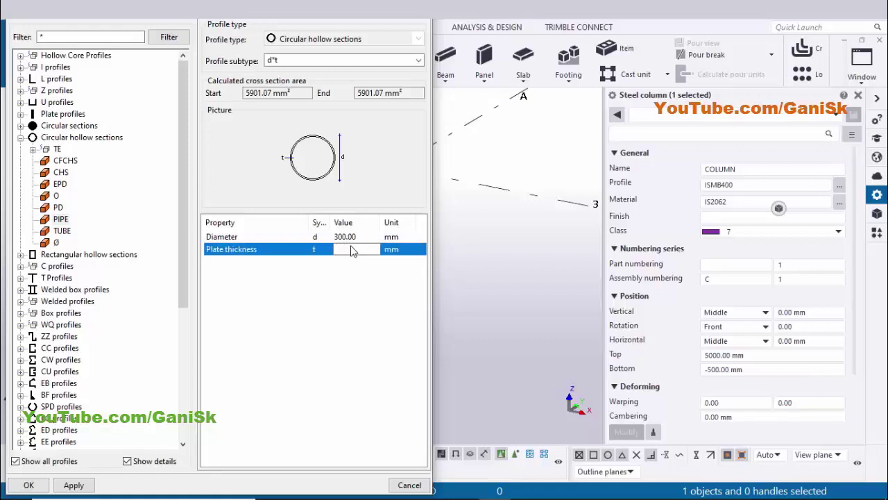
left_click(73, 485)
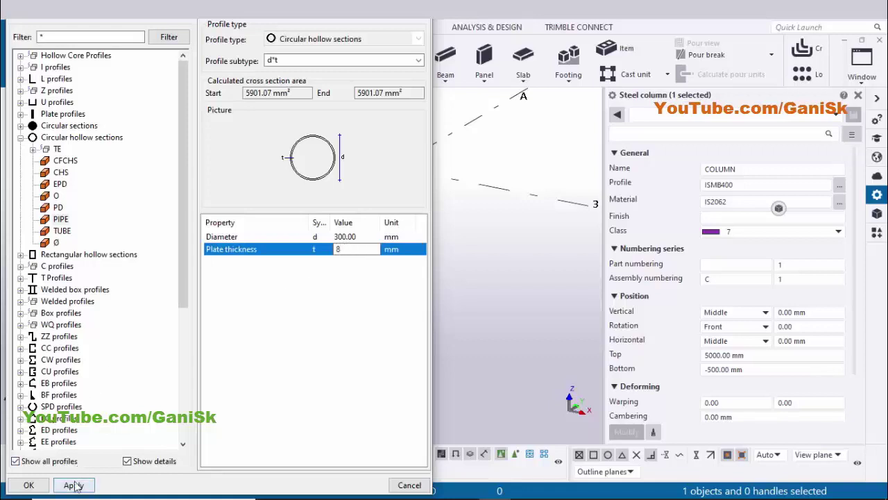
left_click(28, 484)
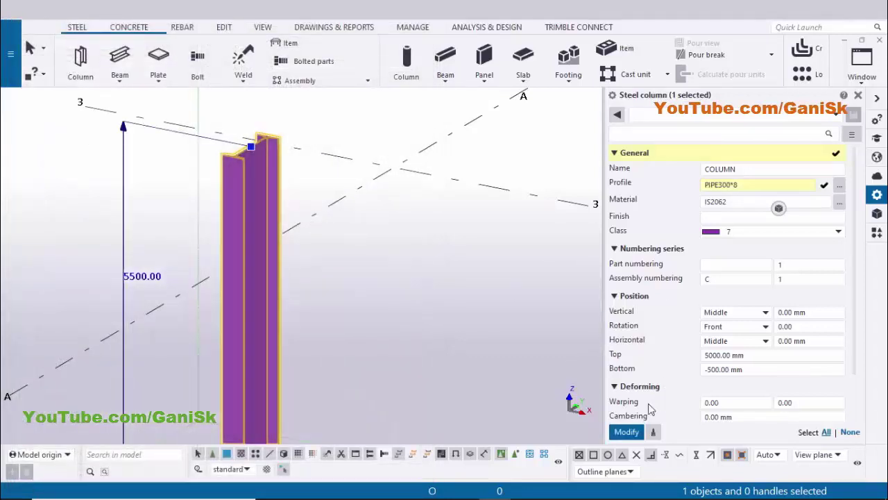
left_click(626, 431)
middle_click_drag(360, 232, 382, 298)
scroll(269, 233, "up", 2)
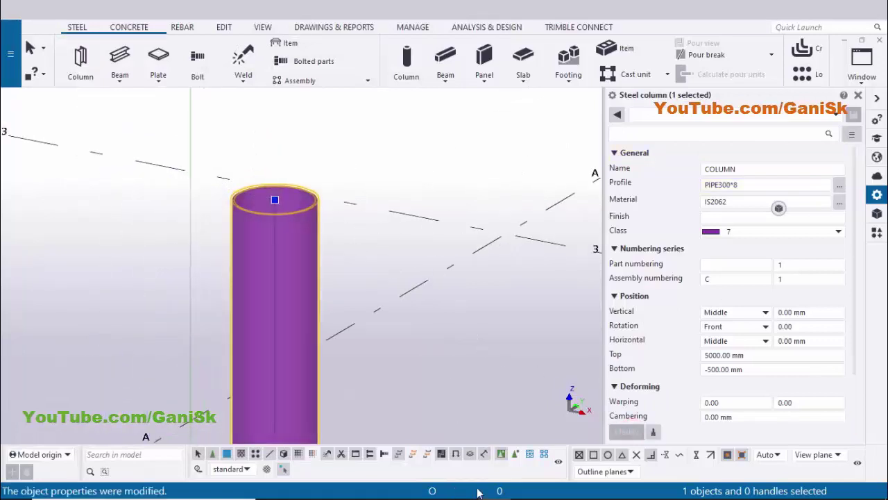
Switch between the PDF drawing and the model to compare the column's pipe profile and overall height
left_click(526, 486)
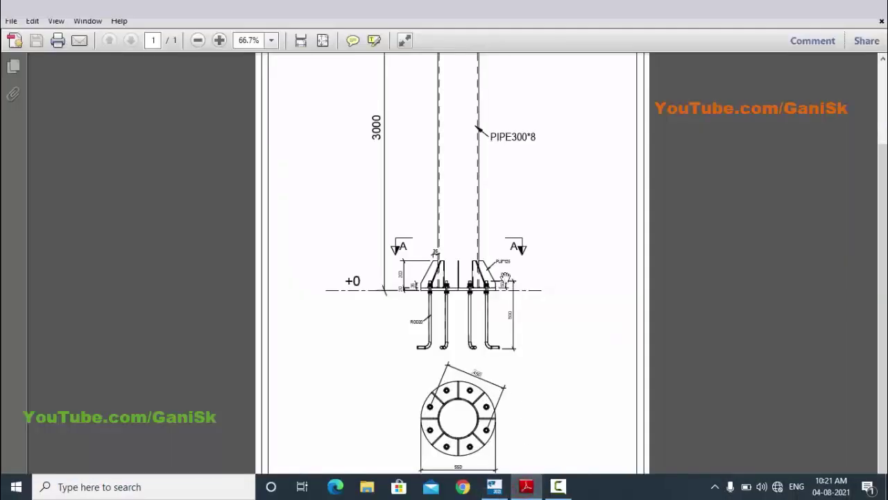
scroll(512, 148, "up", 1)
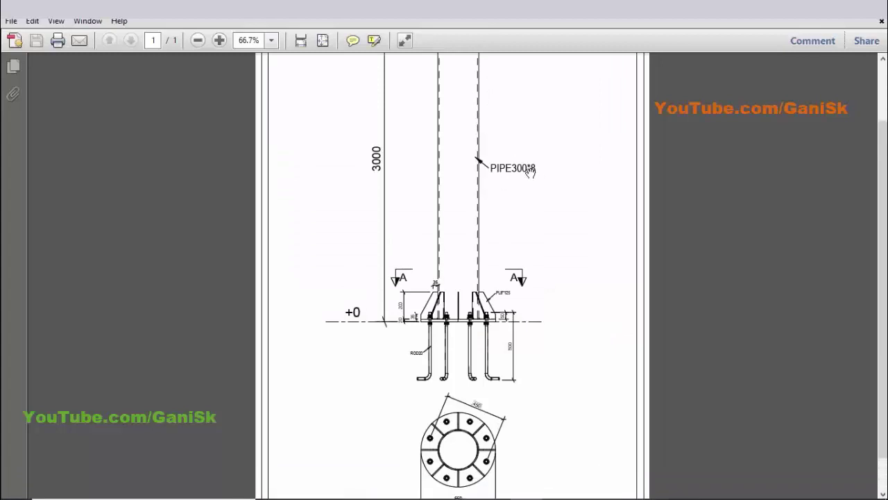
key("alt+Tab")
left_click(728, 186)
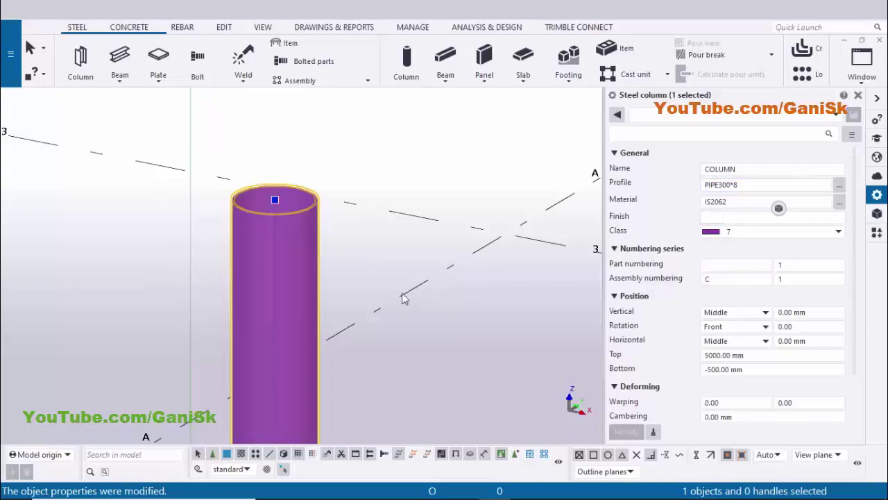
scroll(410, 315, "down", 1)
scroll(410, 316, "down", 1)
middle_click_drag(404, 260, 388, 155)
middle_click_drag(401, 313, 391, 201)
scroll(391, 201, "down", 1)
key("alt+Tab")
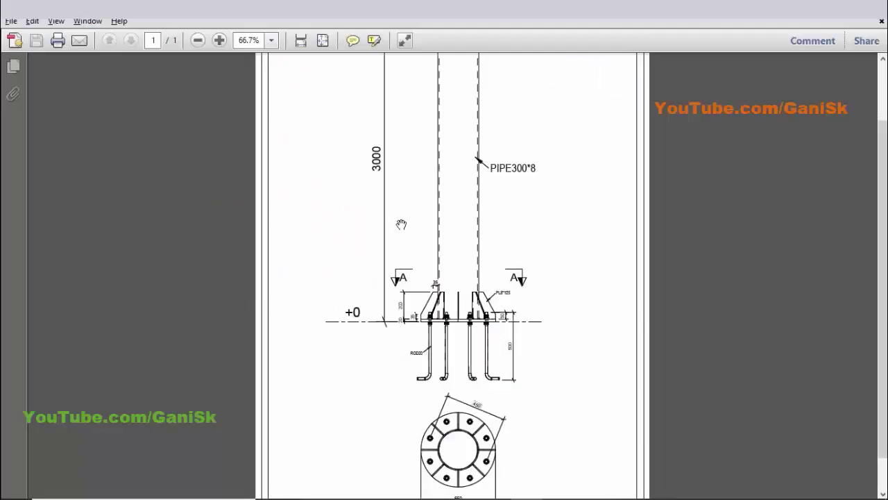
scroll(404, 224, "up", 2)
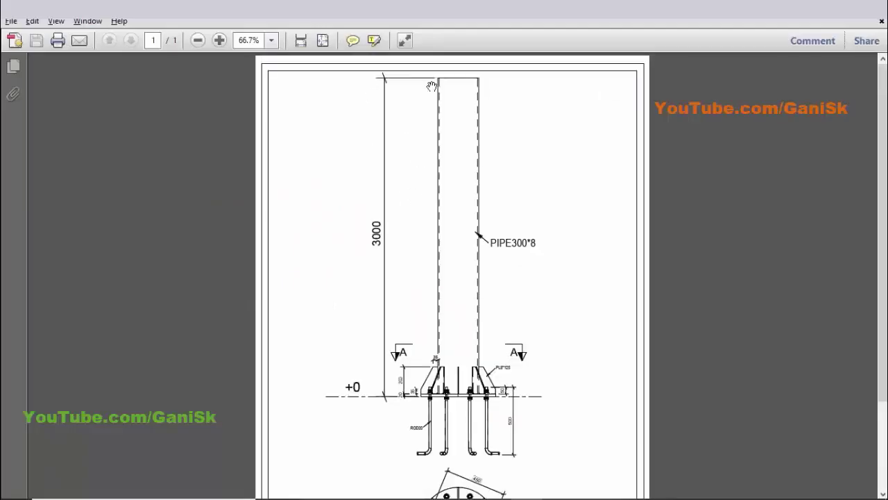
scroll(409, 206, "down", 3)
Return to Tekla Structures and set the column's top level to 3000 mm and bottom level to 0 mm, applying the change
key("alt+Tab")
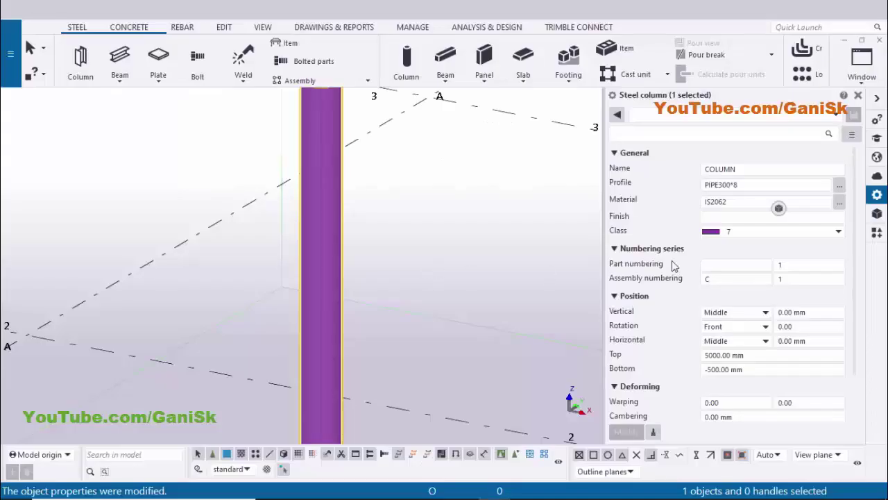
scroll(725, 326, "down", 2)
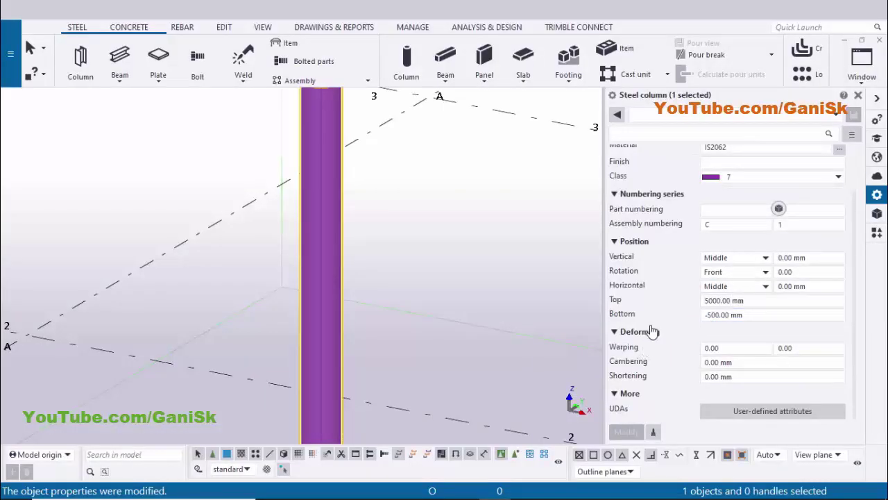
left_click(751, 300)
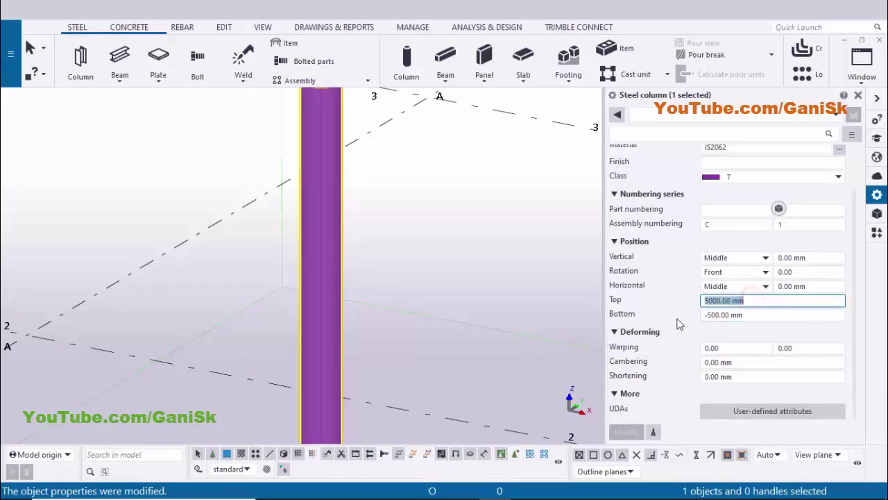
type("3000")
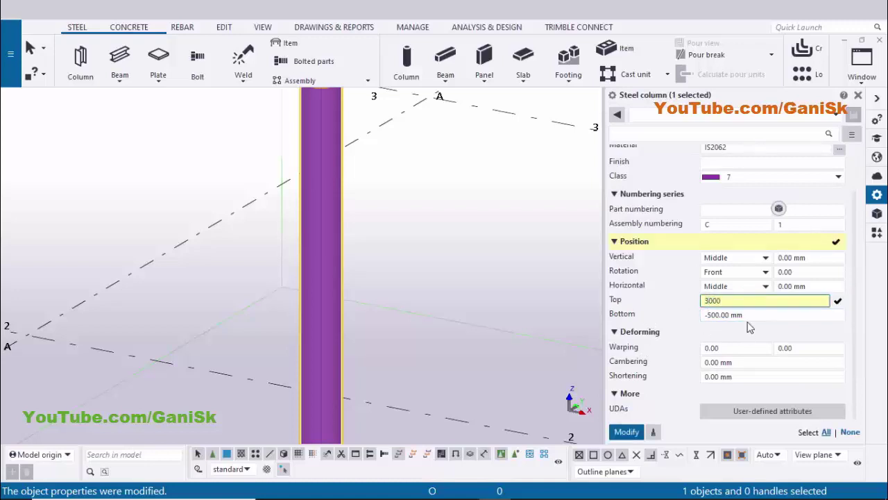
left_click(748, 314)
type("0")
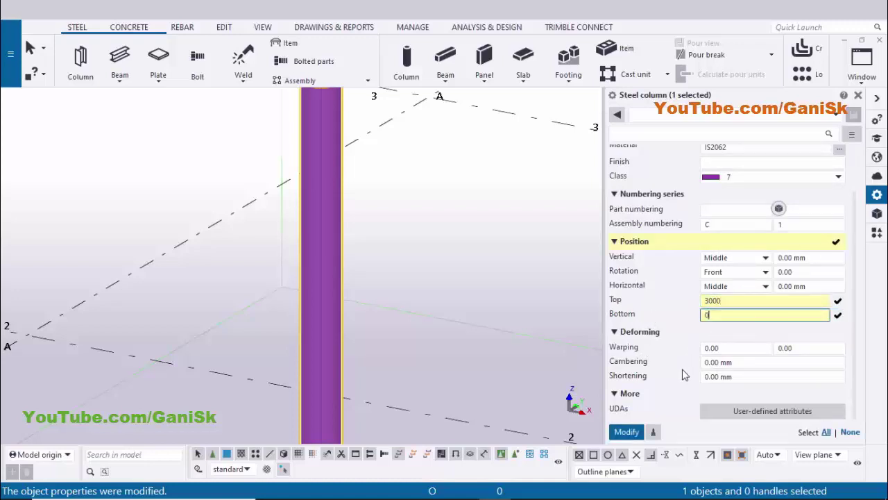
left_click(628, 432)
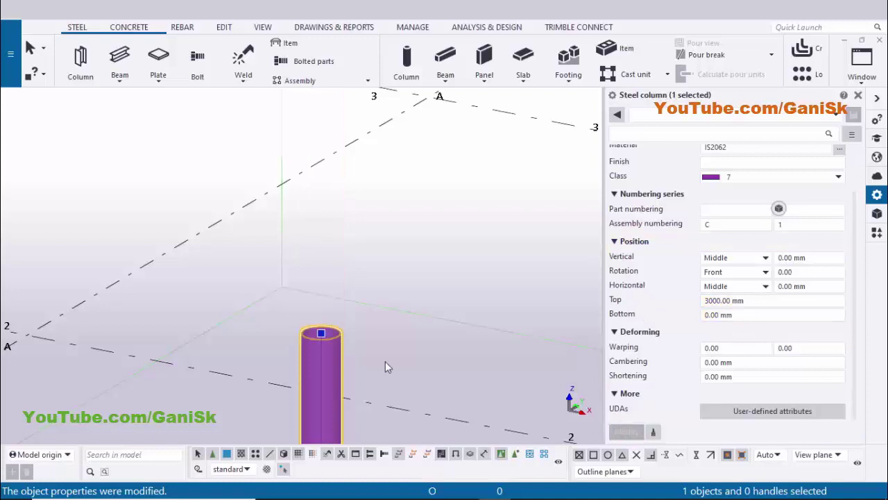
Bring the whole column into view, close its properties and redraw the model view
scroll(385, 360, "down", 2)
middle_click_drag(385, 361, 377, 167)
mouse_move(334, 357)
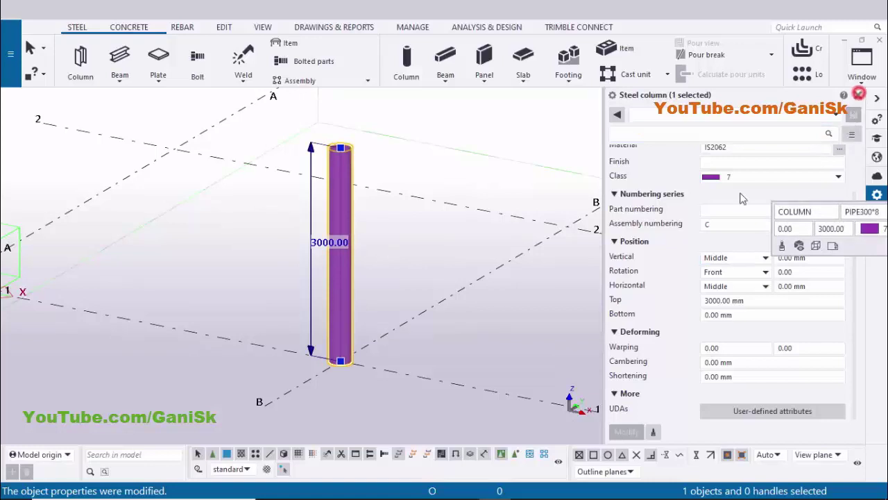
left_click(857, 96)
right_click(583, 142)
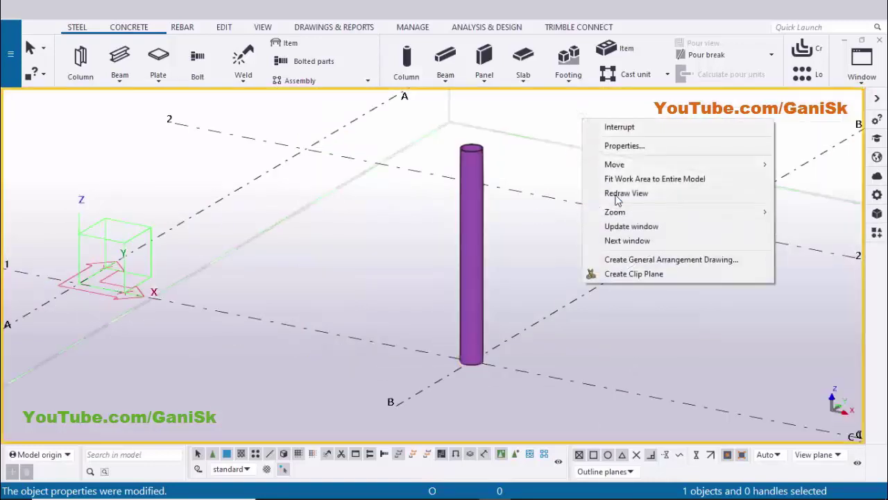
left_click(615, 194)
Search the component catalog for "cir" and apply the Circular base plates component to the column at its base point
scroll(481, 367, "up", 6)
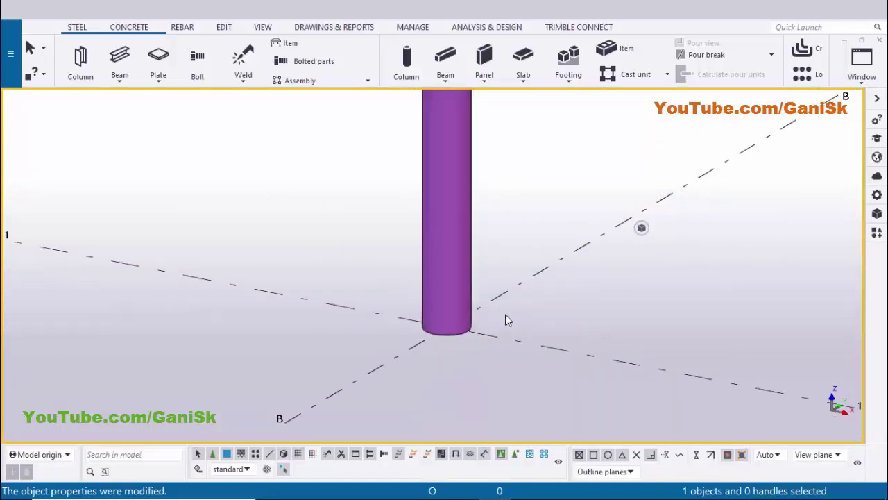
key("ctrl+f")
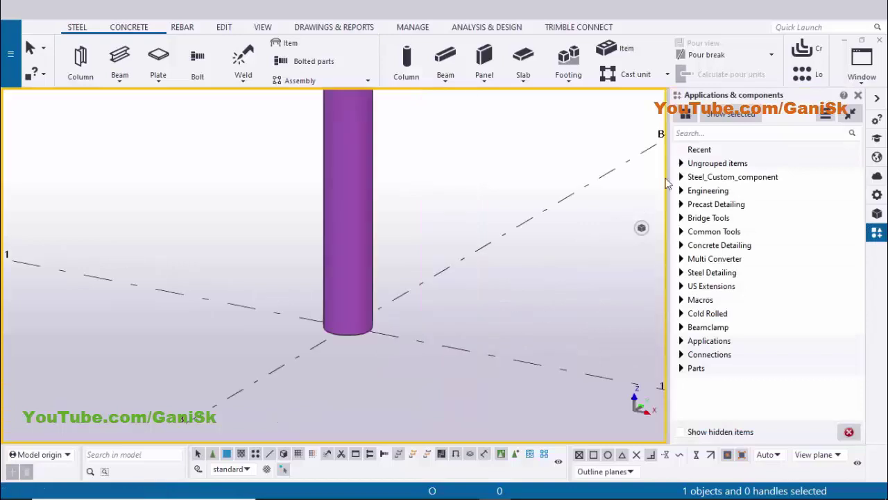
left_click(704, 134)
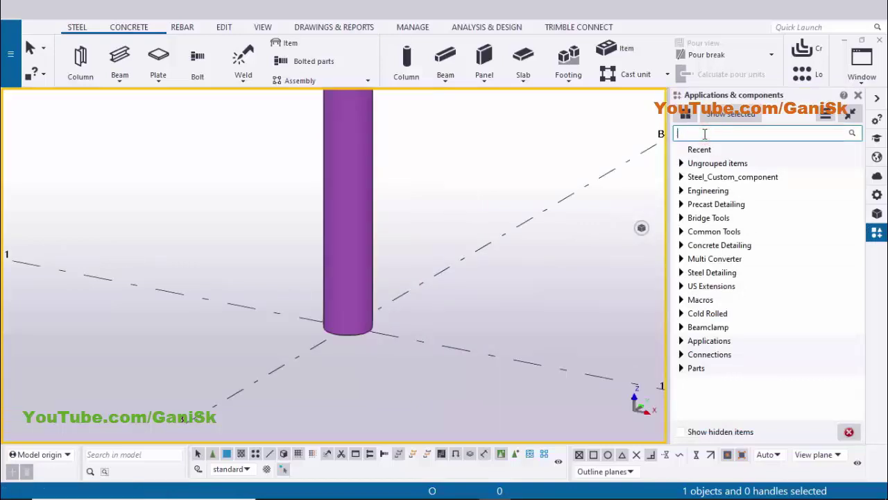
type("cir")
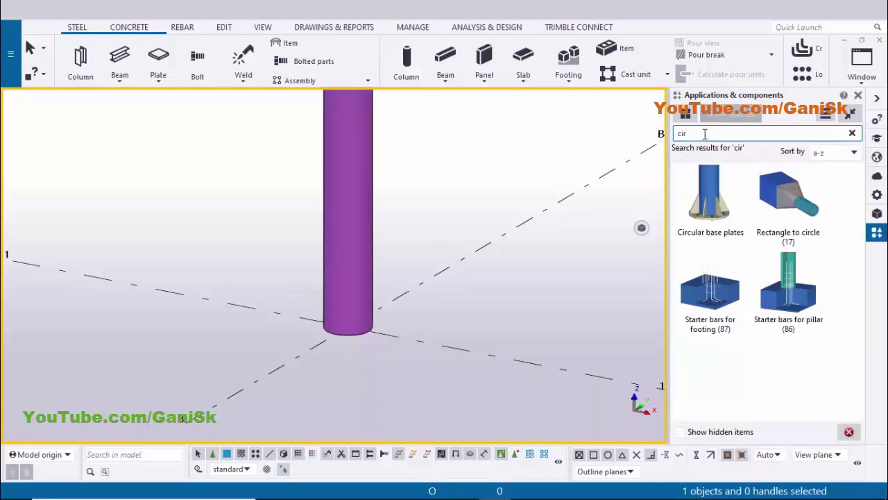
left_click(710, 212)
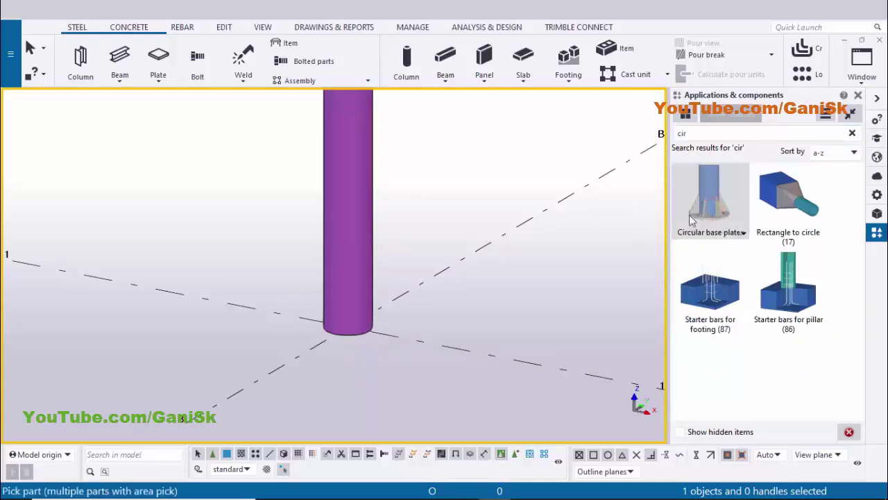
left_click(351, 217)
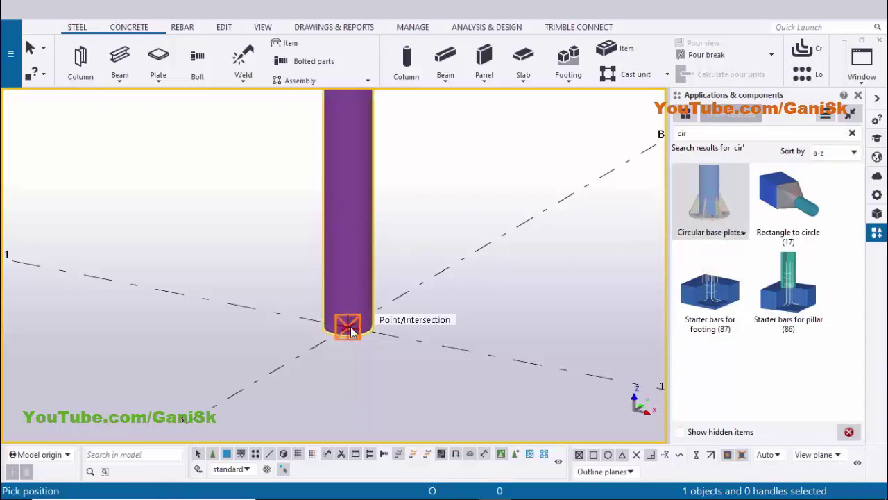
left_click(379, 323)
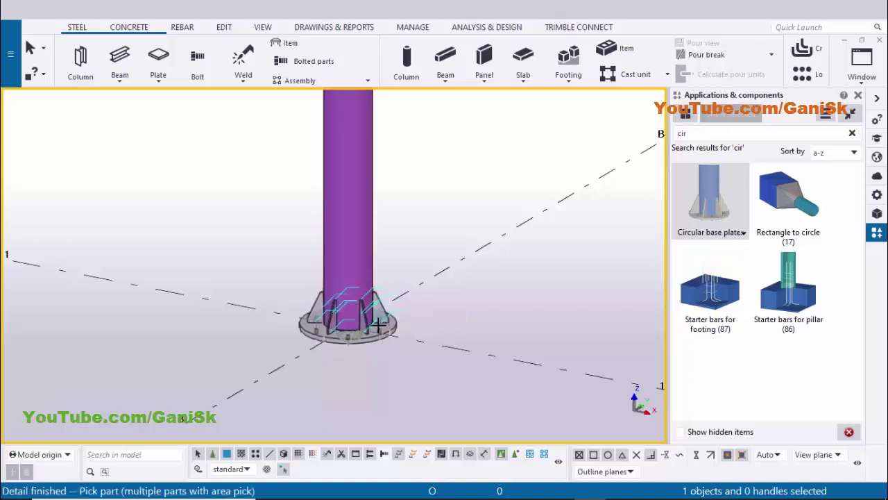
Close the component catalog, end the component command and redraw the view around the new base plate
left_click(858, 95)
right_click(599, 132)
left_click(614, 143)
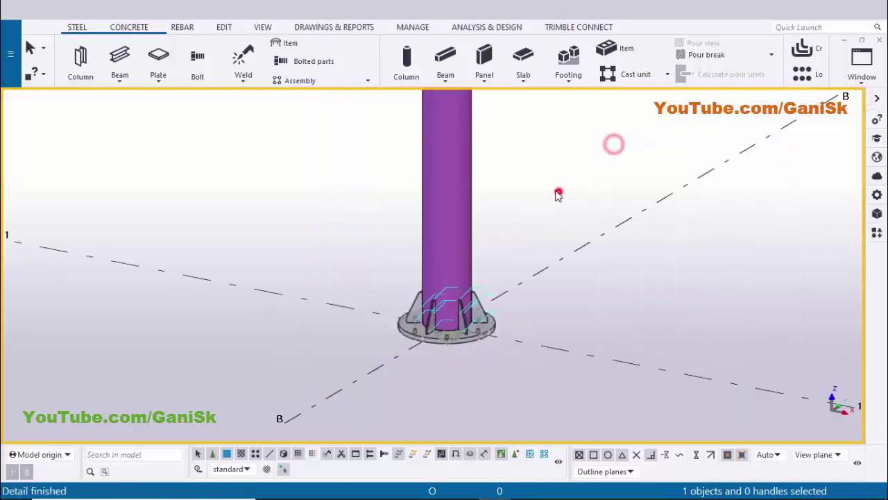
right_click(549, 169)
left_click(584, 241)
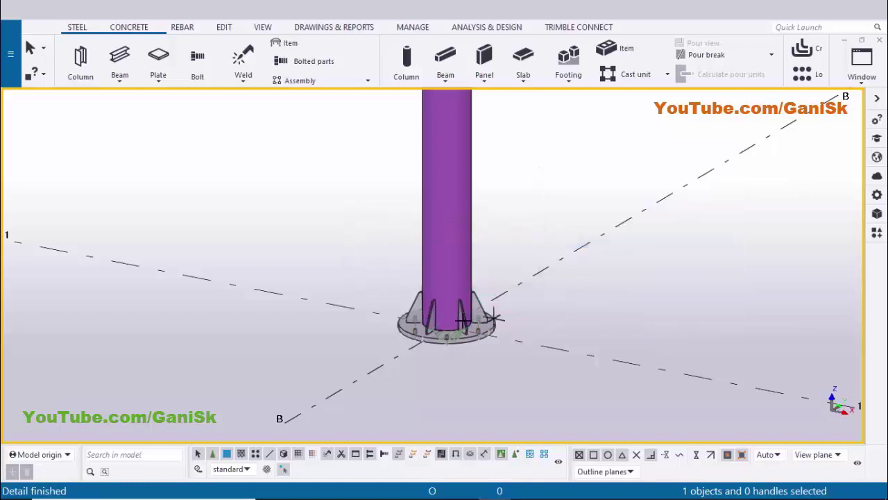
middle_click_drag(472, 323, 194, 329, "ctrl")
middle_click_drag(362, 334, 373, 173, "ctrl")
right_click(374, 173)
left_click(384, 185)
Examine the base detail in the PDF drawing and compare it with the base plate, stiffeners and rods in the model
mouse_move(496, 496)
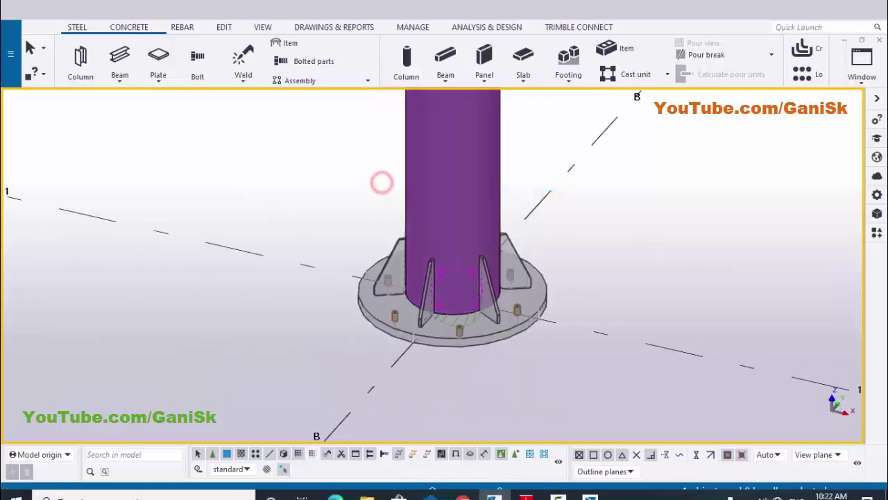
left_click(525, 490)
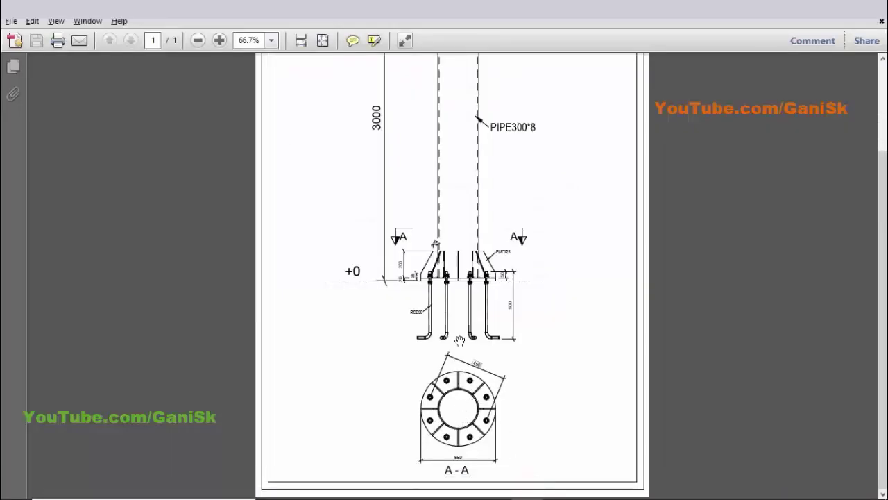
scroll(472, 229, "up", 6, "ctrl")
scroll(472, 229, "down", 3, "ctrl")
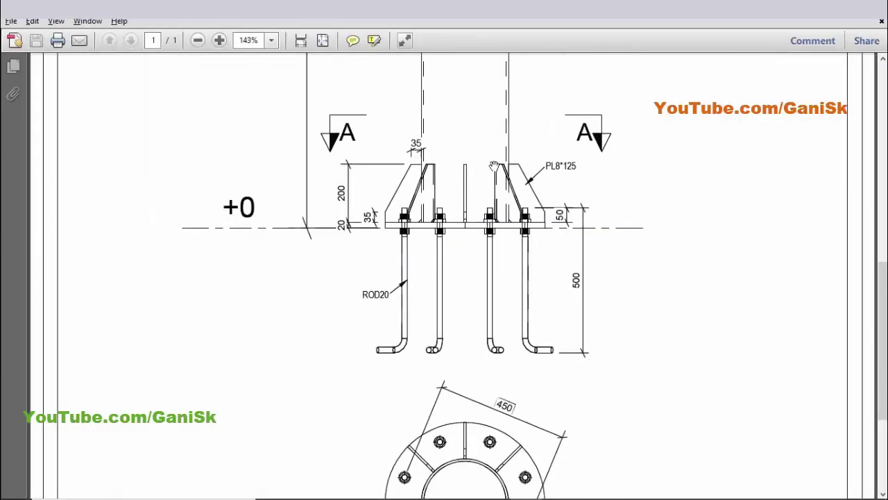
key("alt+Tab")
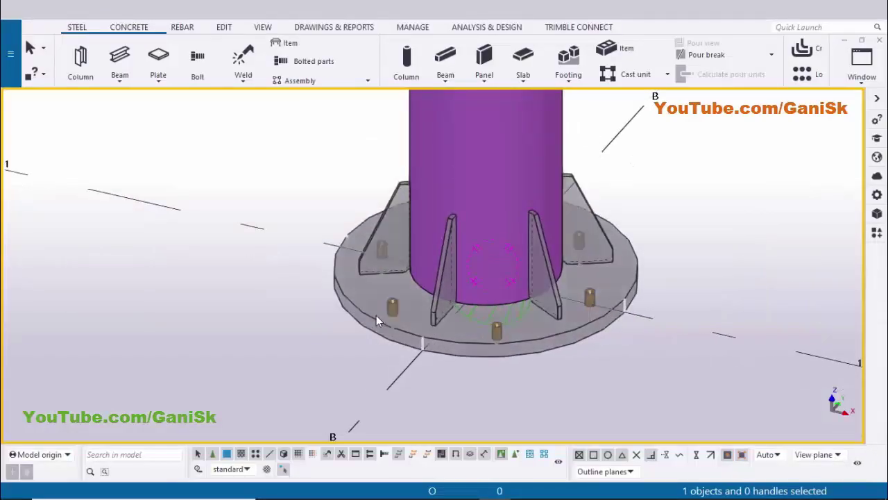
scroll(379, 314, "up", 2)
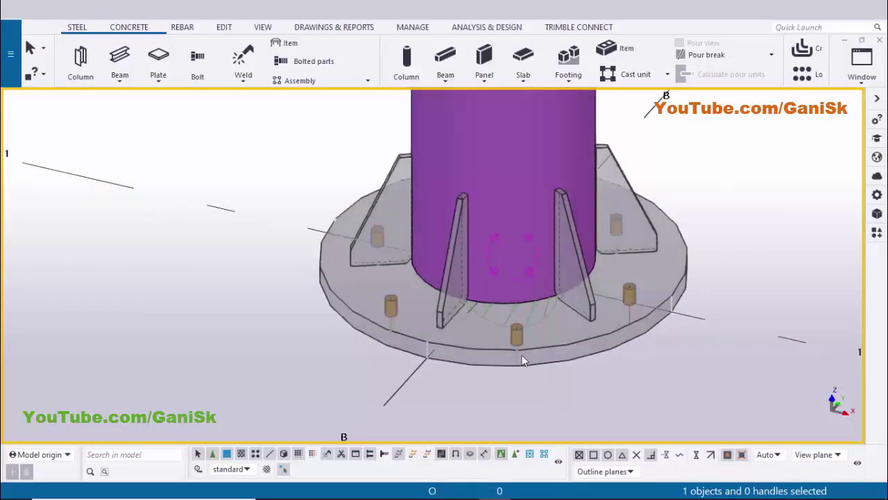
middle_click_drag(626, 327, 536, 313)
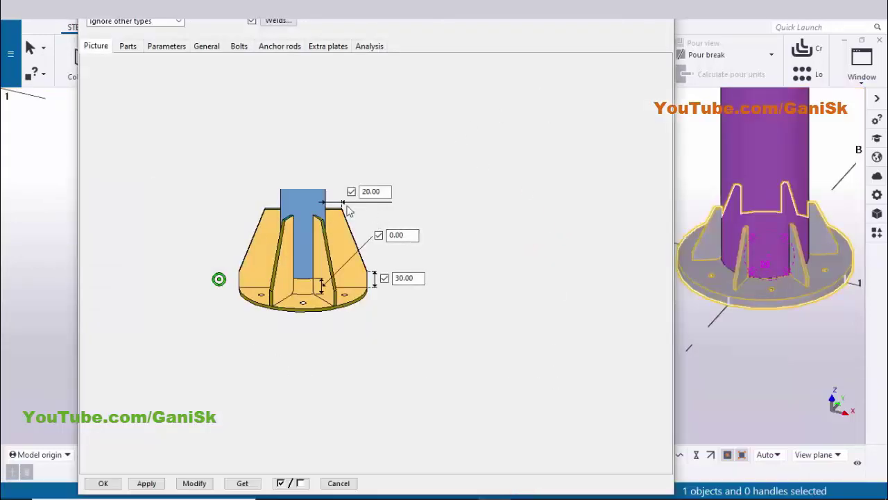
Check the stiffener dimensions in the PDF drawing, then set the stiffeners' outer edge height to 35 mm and modify the component
key("alt+Tab")
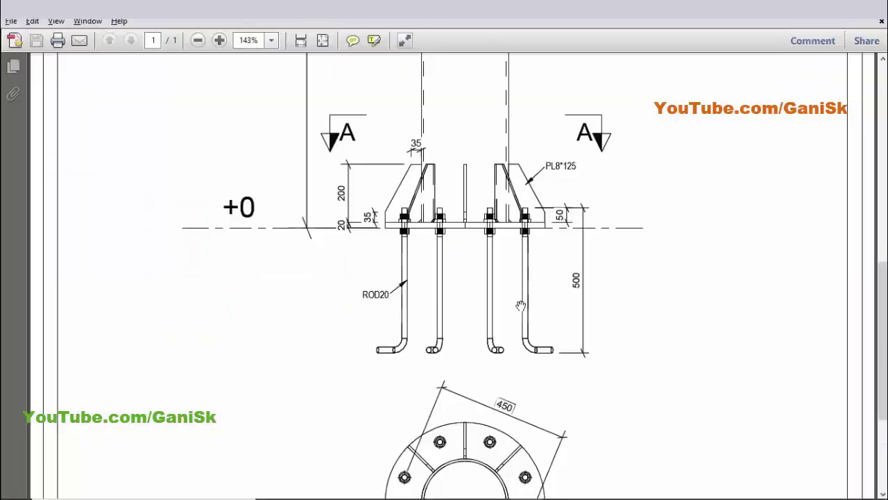
scroll(377, 220, "up", 7, "ctrl")
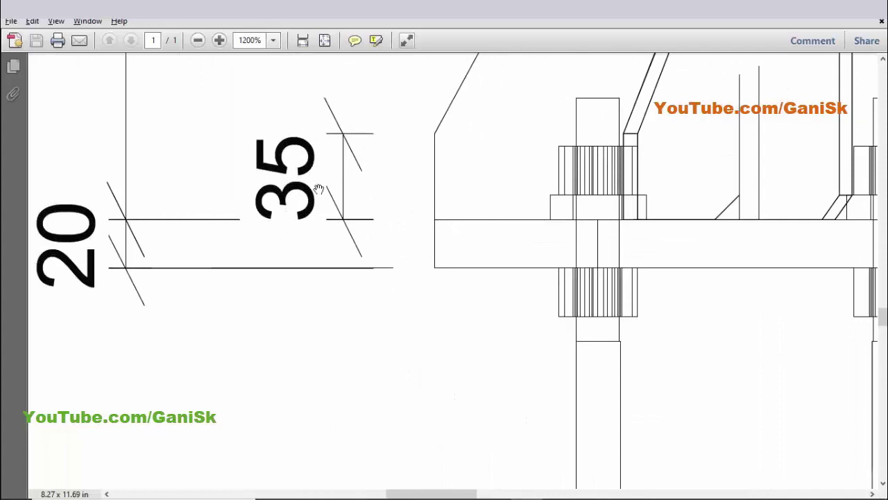
scroll(319, 189, "down", 8, "ctrl")
scroll(367, 228, "up", 4, "ctrl")
key("alt+Tab")
left_click(411, 278)
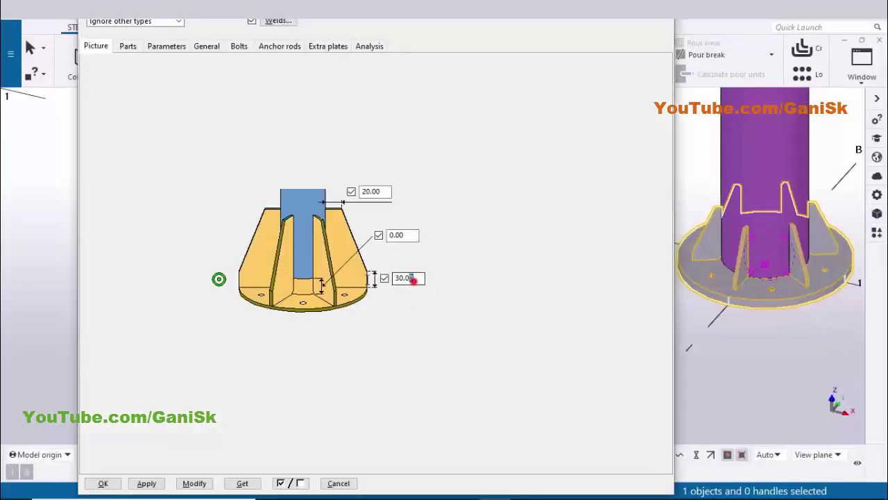
double_click(411, 279)
left_click(194, 483)
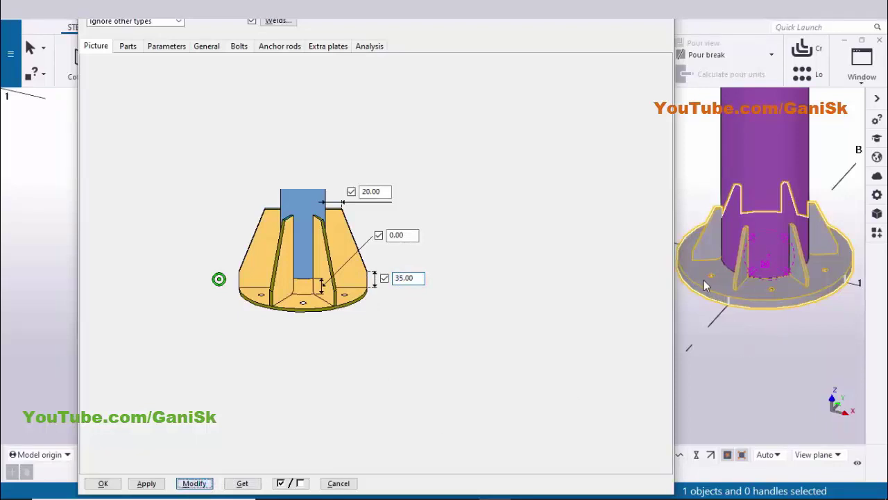
Check the stiffener's top width in the PDF drawing, set the stiffeners' top edge width to 35 mm and modify the component
scroll(692, 257, "up", 5)
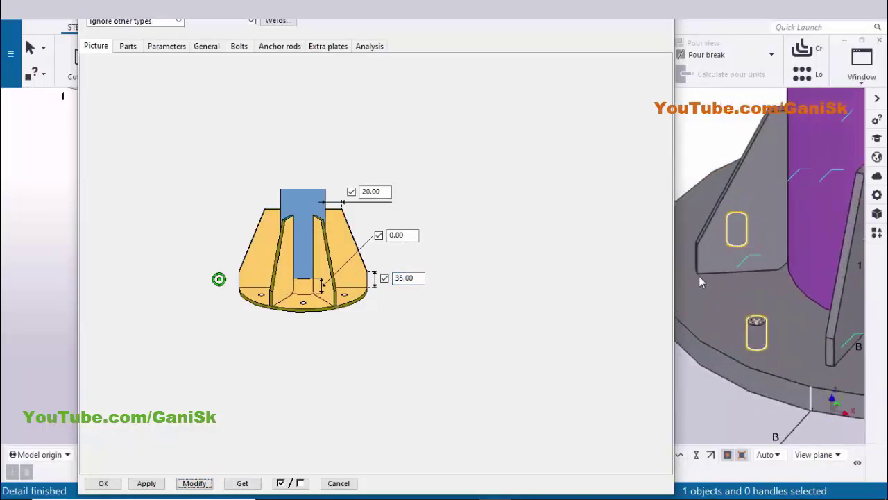
key("alt+Tab")
left_click_drag(569, 185, 520, 303)
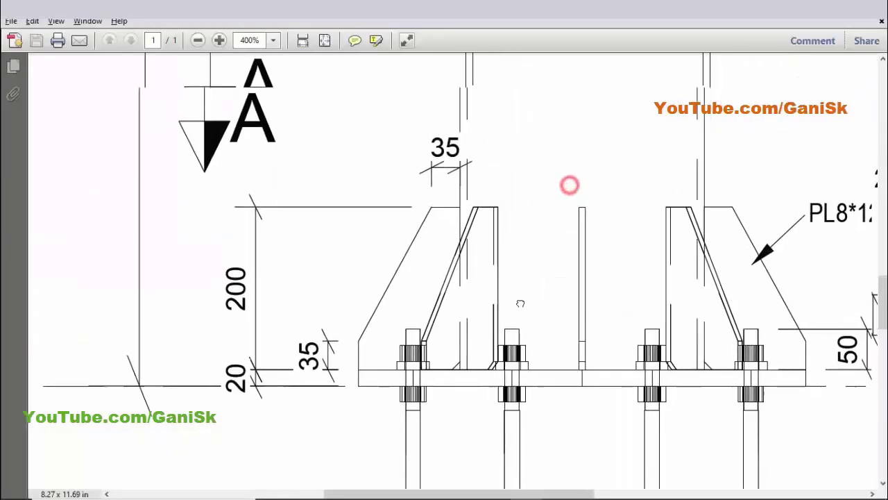
key("alt+Tab")
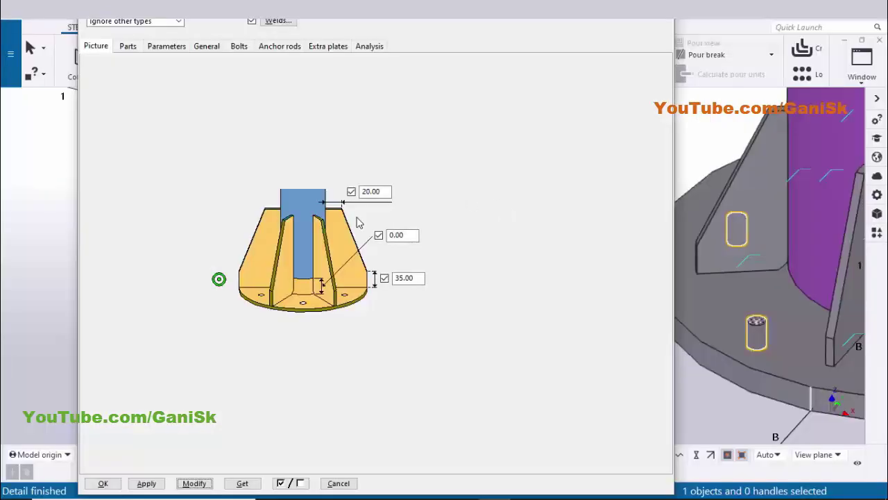
scroll(779, 118, "up", 5)
middle_click_drag(780, 118, 771, 179)
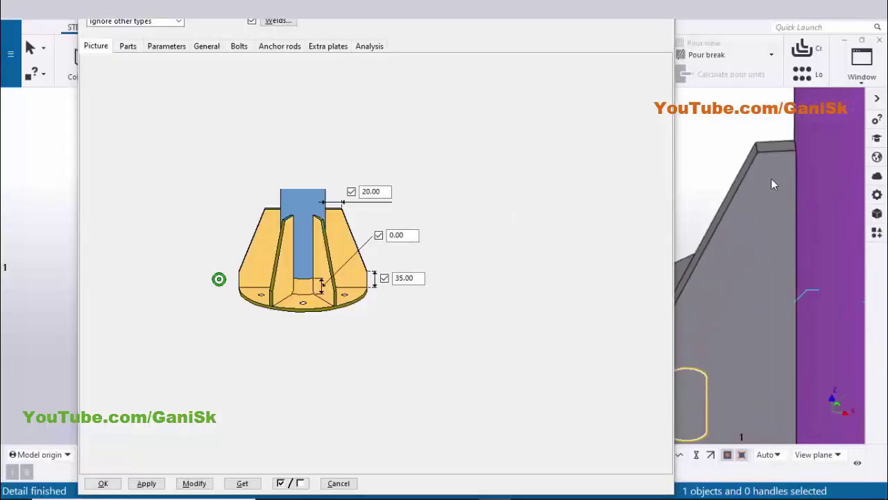
scroll(772, 178, "up", 1)
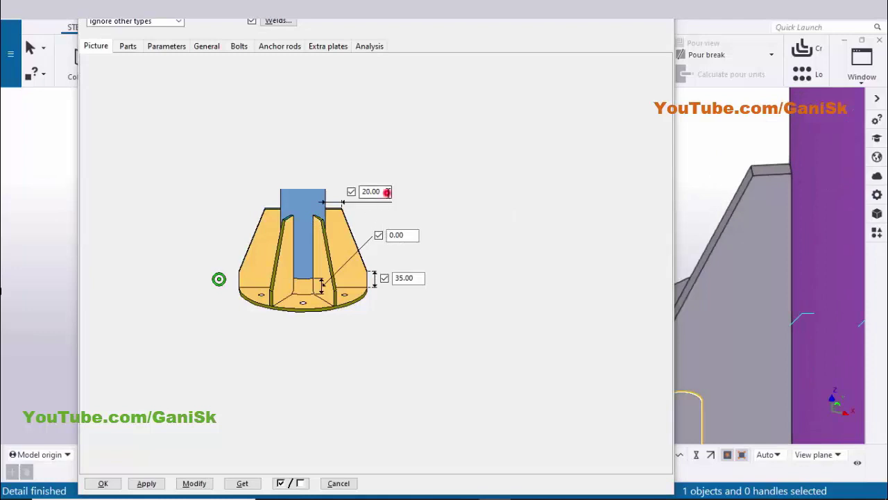
double_click(386, 192)
type("3")
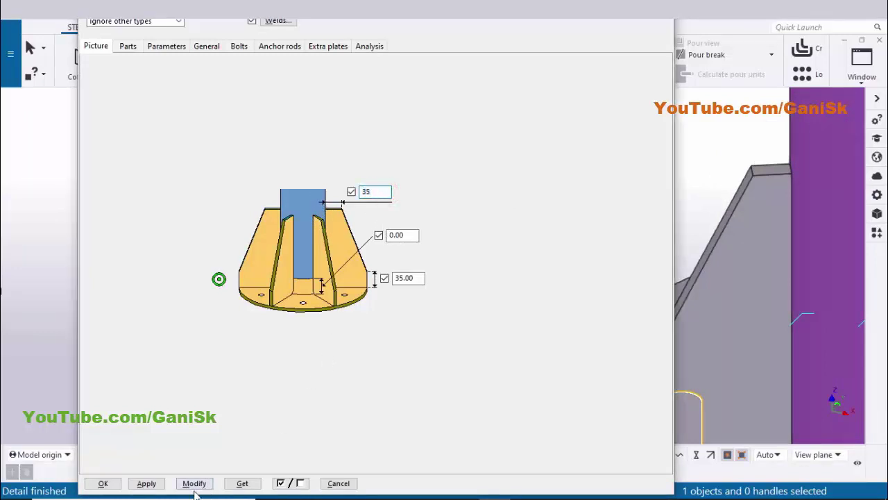
type("5")
left_click(194, 483)
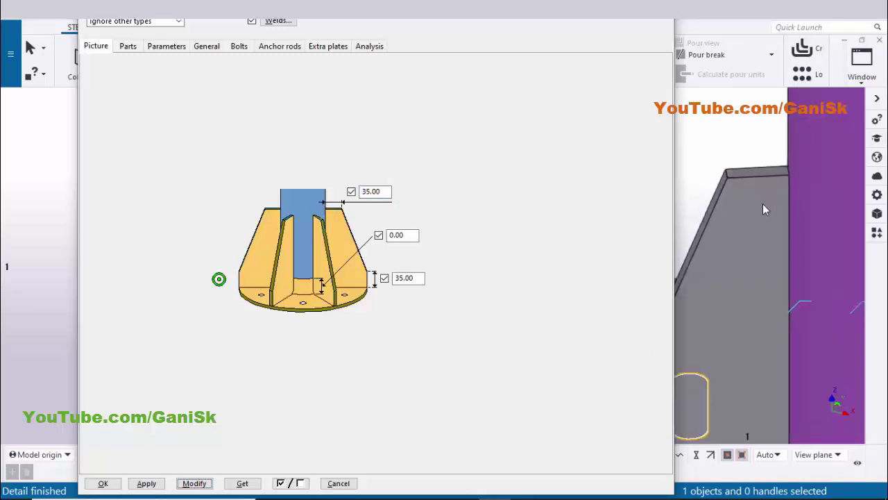
scroll(763, 203, "down", 5)
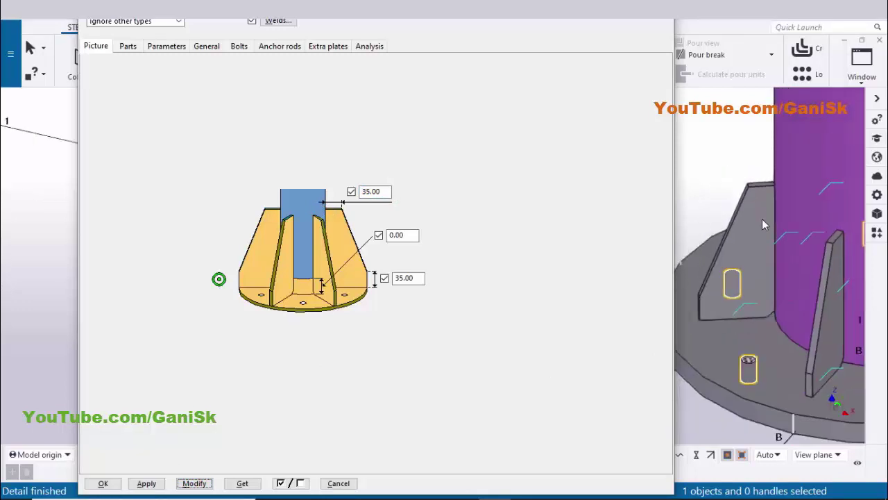
Check the plate thickness in the PDF drawing, set the circular base plate's thickness to 20 mm and modify the component
left_click(128, 46)
key("alt+Tab")
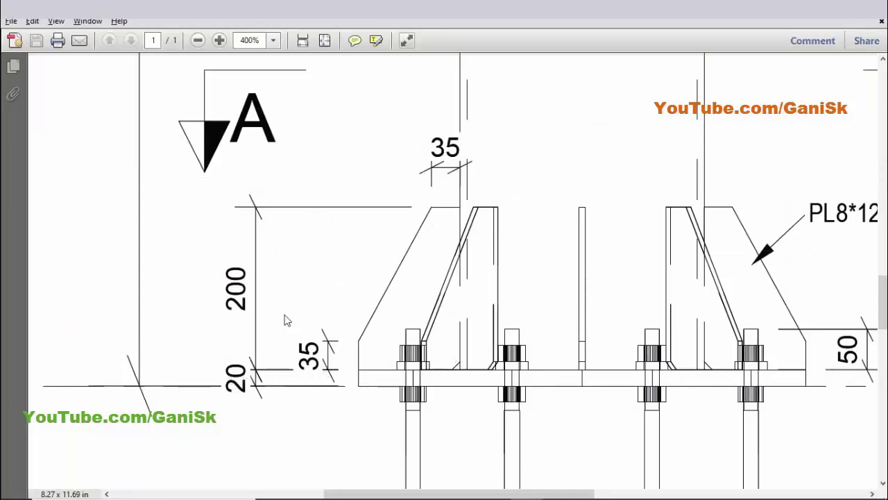
key("alt+Tab")
left_click(182, 77)
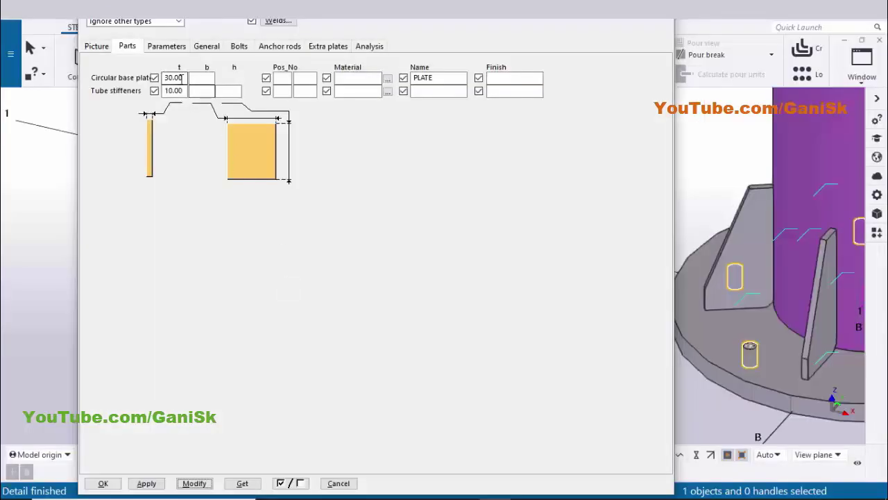
double_click(183, 78)
type("20")
left_click(194, 483)
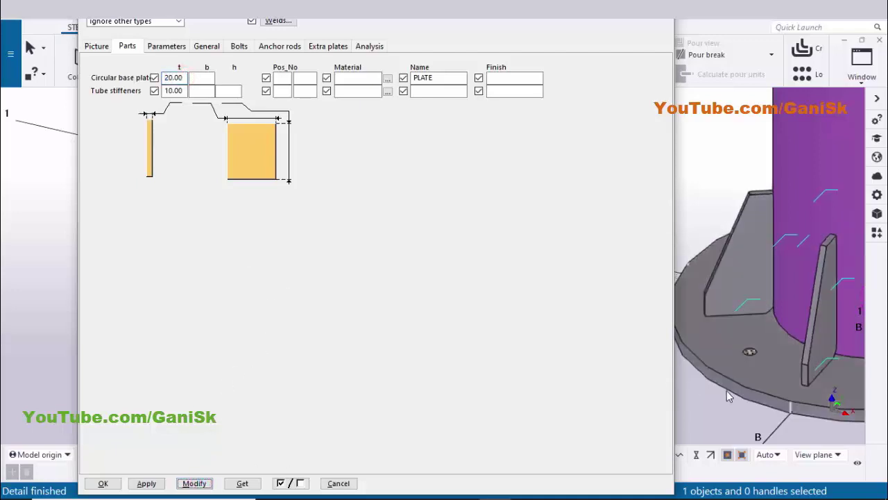
scroll(729, 401, "up", 2)
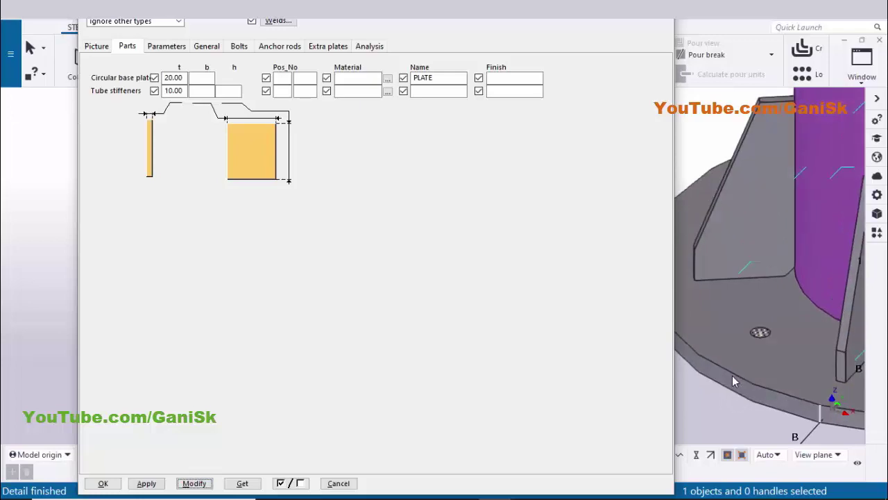
scroll(732, 378, "down", 3)
Check the stiffener plate's dimensions in the PDF drawing, and set the tube stiffeners' thickness to 8 mm and height to 200 mm
key("alt+Tab")
scroll(400, 267, "down", 2, "ctrl")
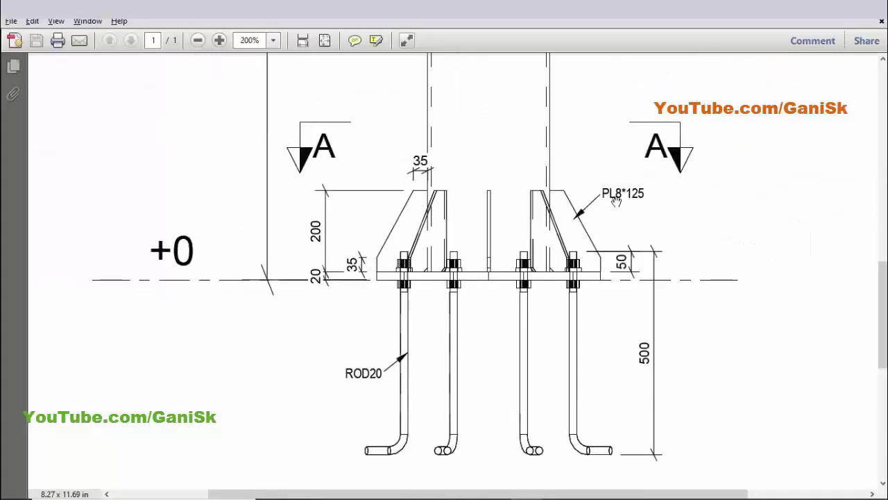
key("alt+Tab")
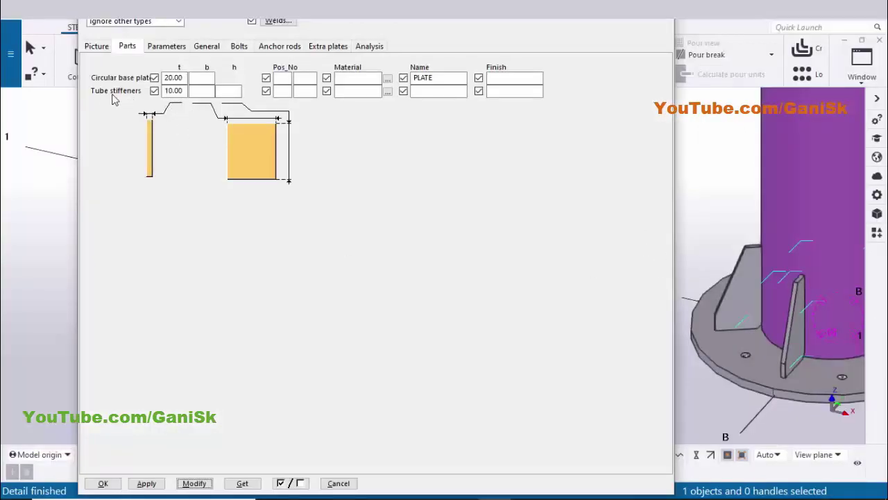
key("alt+Tab")
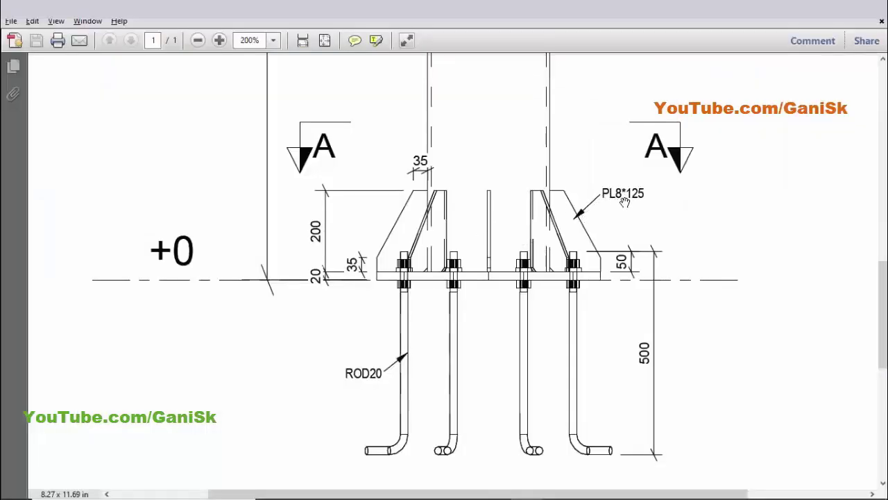
key("alt+Tab")
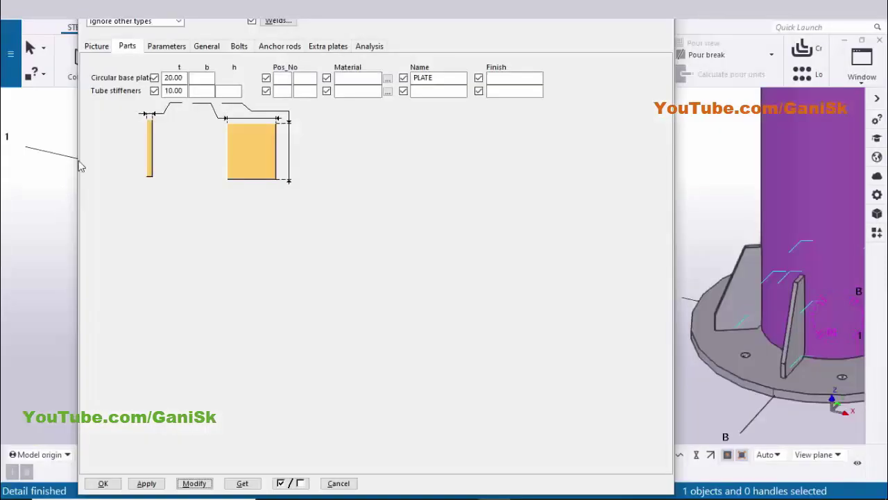
double_click(182, 90)
type("8")
left_click(199, 90)
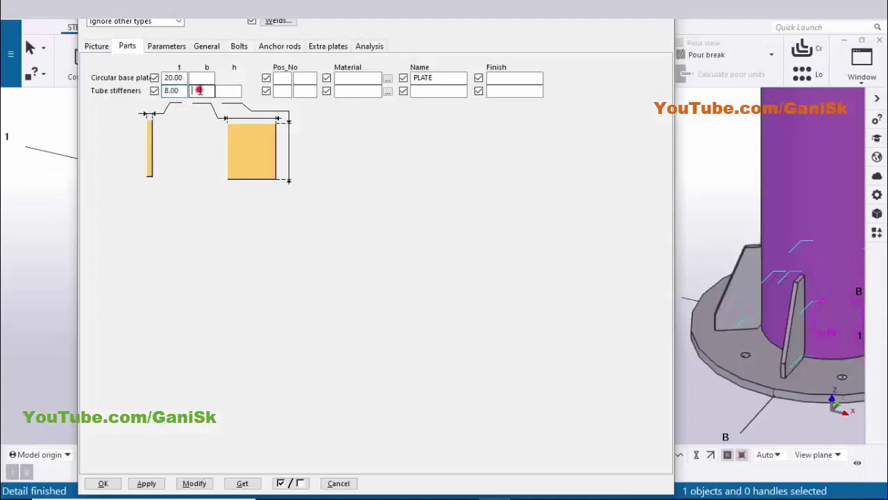
key("alt+Tab")
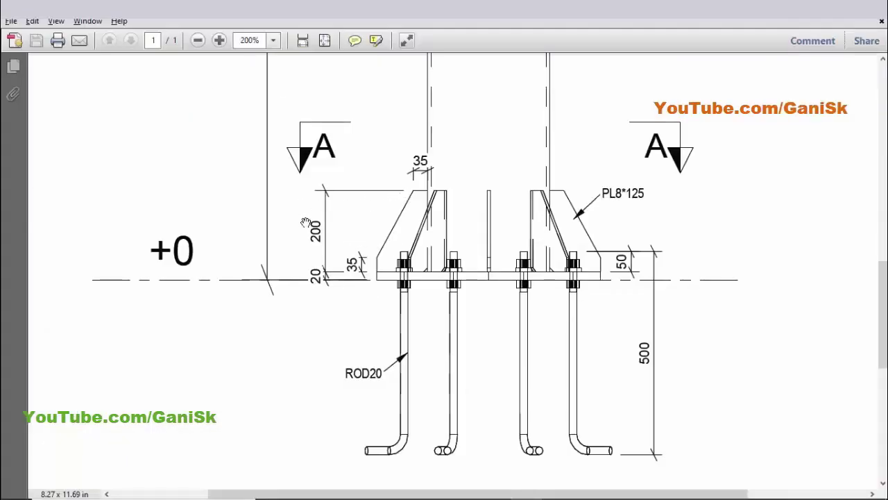
key("alt+Tab")
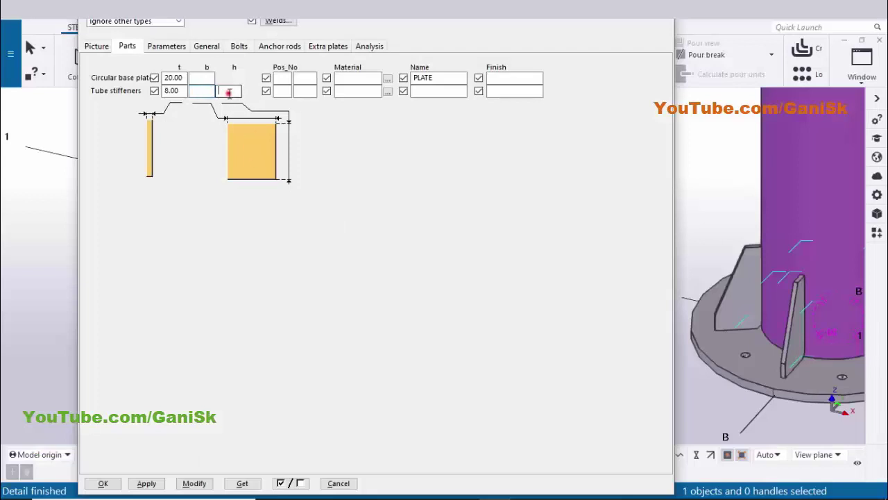
type("200")
Check the PL8*125 label in the PDF drawing, set the tube stiffeners' width to 125 mm and modify the component
left_click(203, 91)
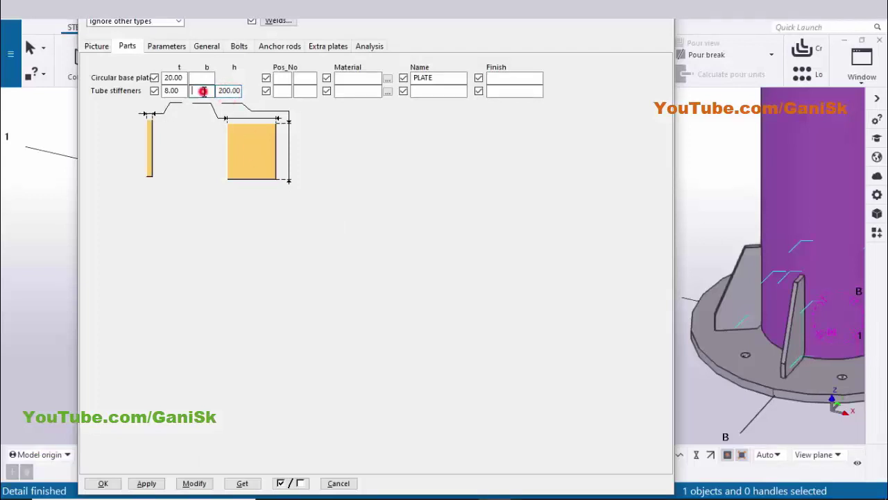
key("alt+Tab")
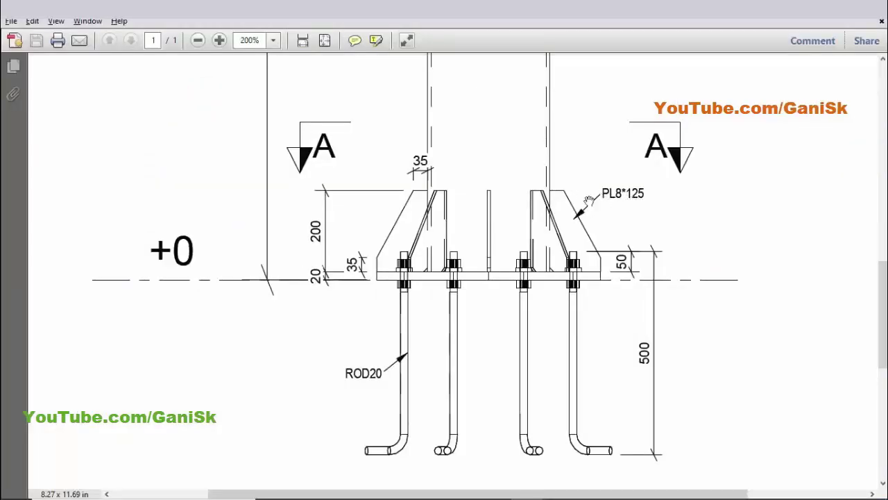
key("alt+Tab")
type("1")
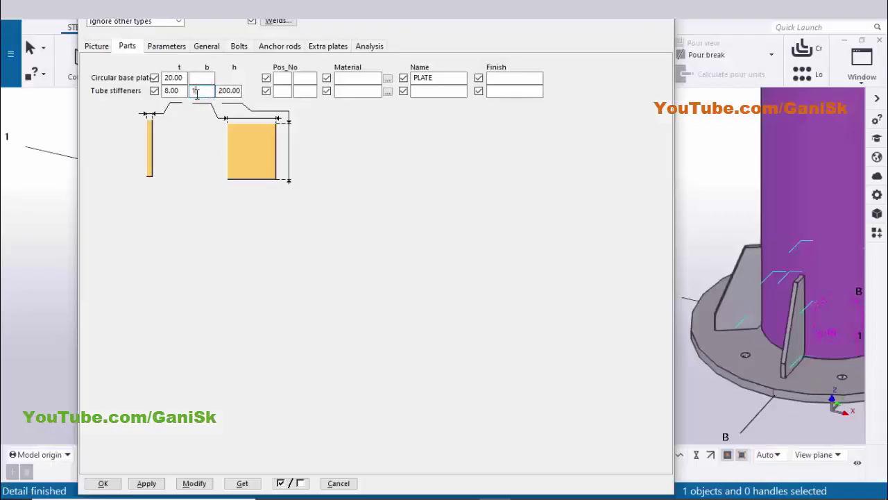
type("25")
left_click(194, 483)
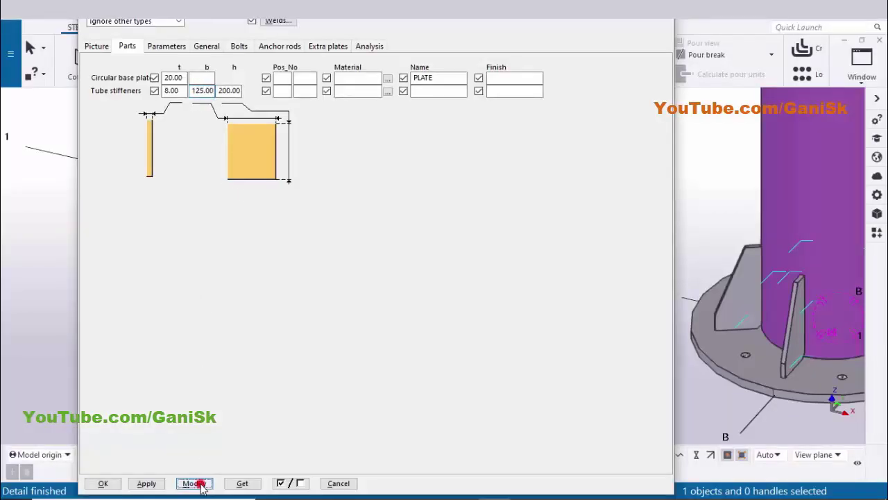
scroll(756, 336, "up", 4)
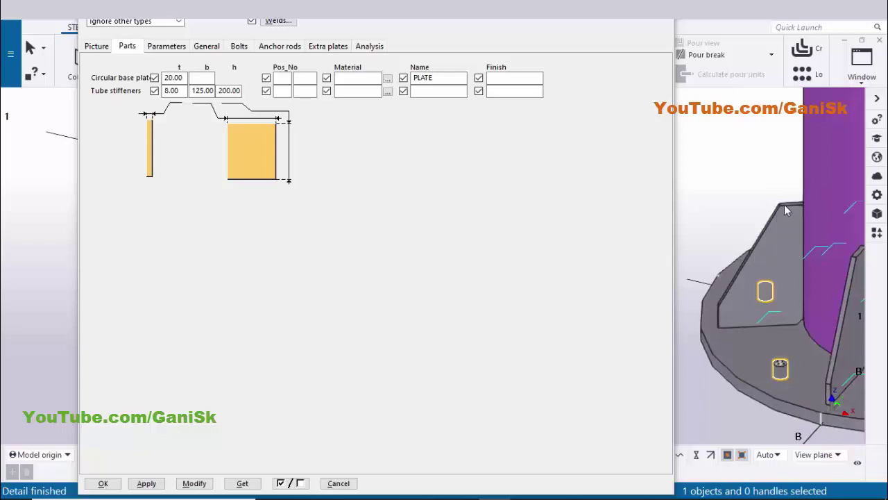
Check the base plate's diameter in section A-A of the PDF drawing, set its width to 550 mm and modify the component
key("alt+Tab")
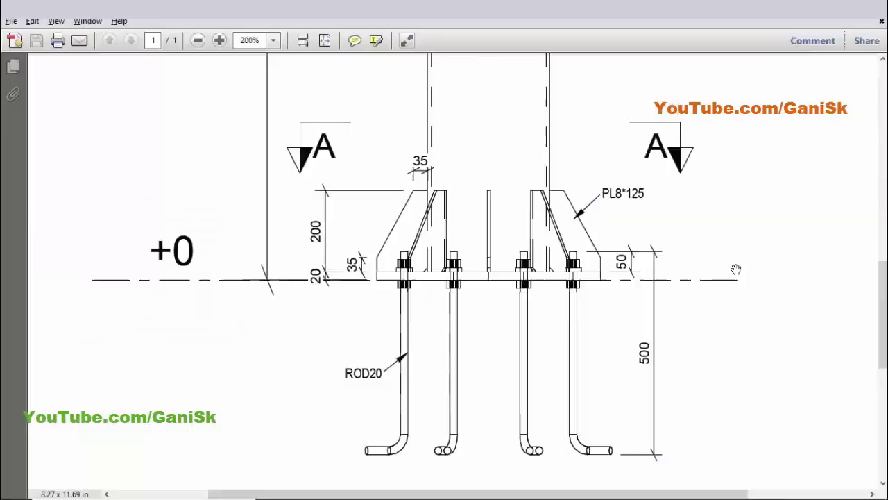
scroll(472, 285, "down", 2, "ctrl")
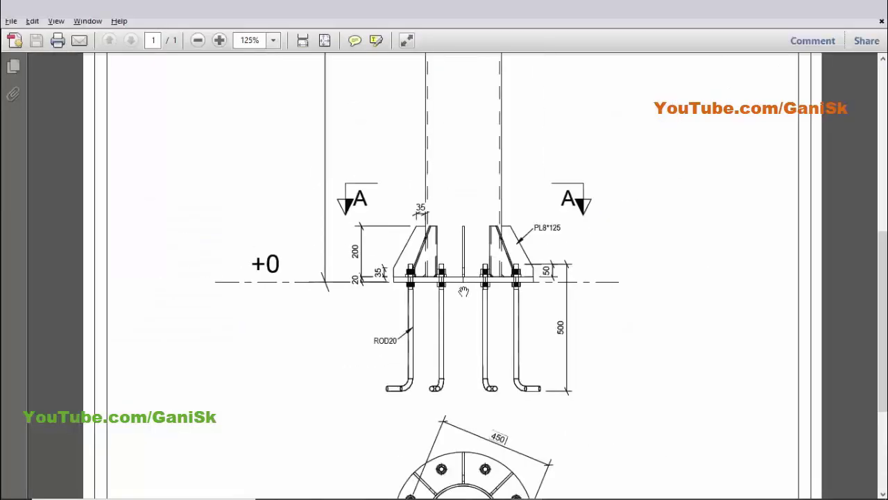
scroll(466, 298, "down", 3)
scroll(469, 313, "down", 1)
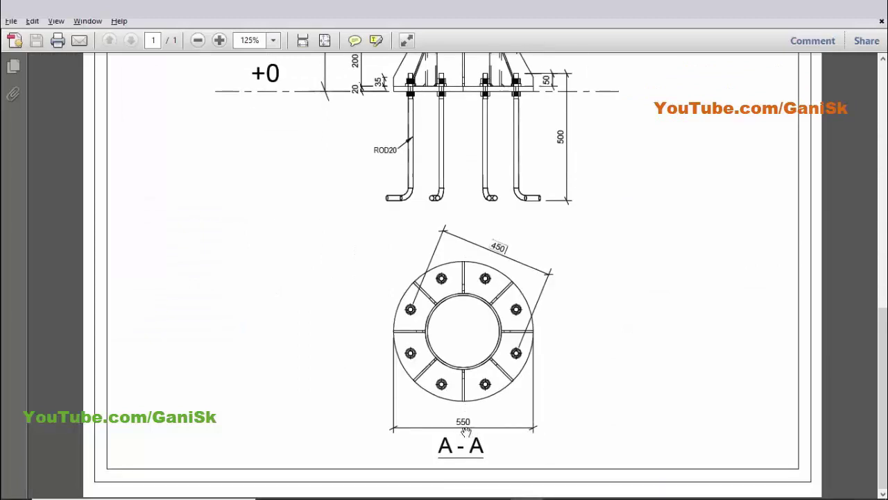
key("alt+Tab")
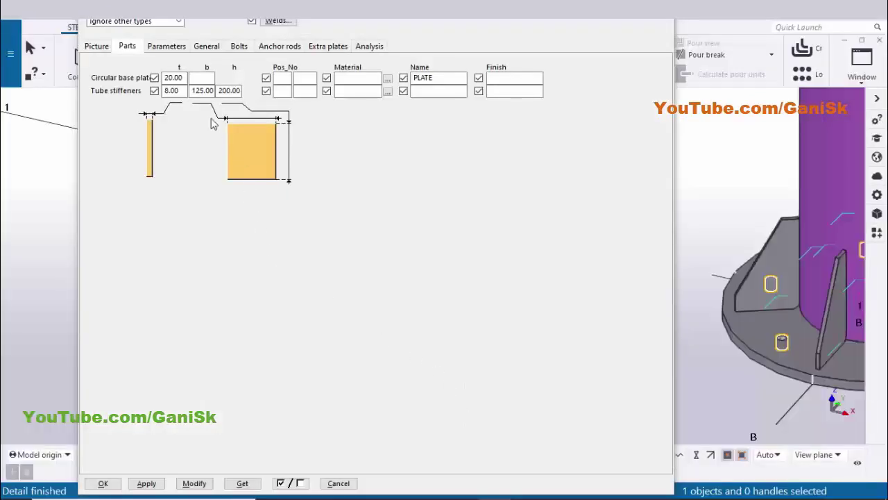
left_click(202, 78)
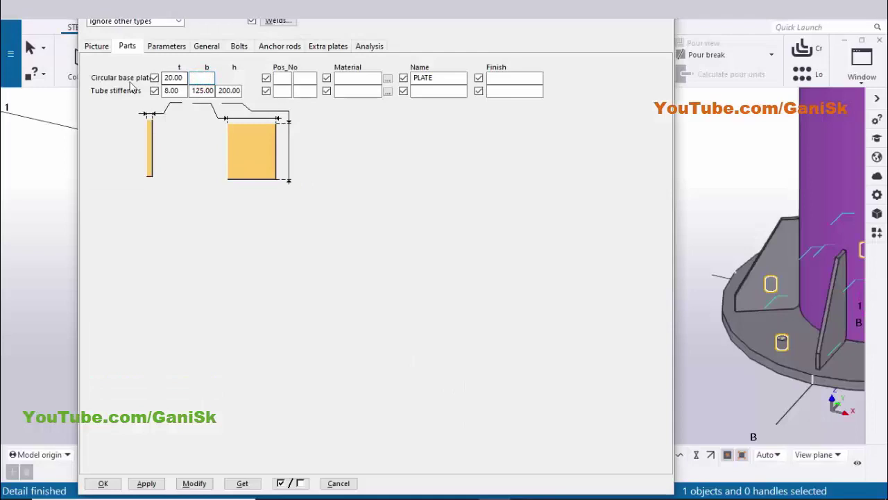
type("550")
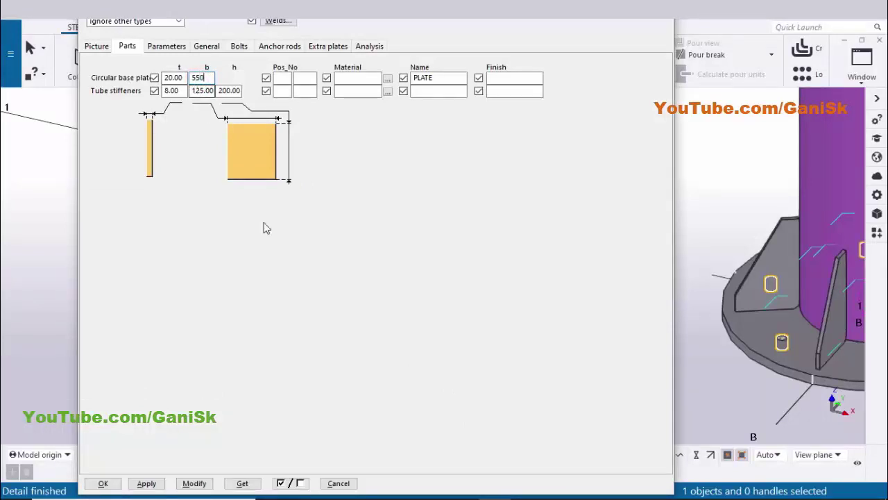
left_click(200, 482)
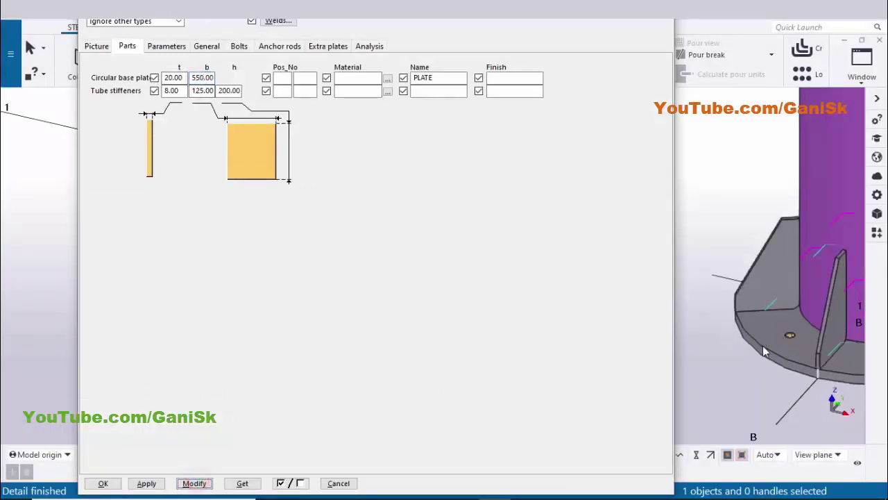
scroll(755, 340, "up", 3)
scroll(756, 336, "down", 1)
middle_click_drag(755, 336, 668, 329)
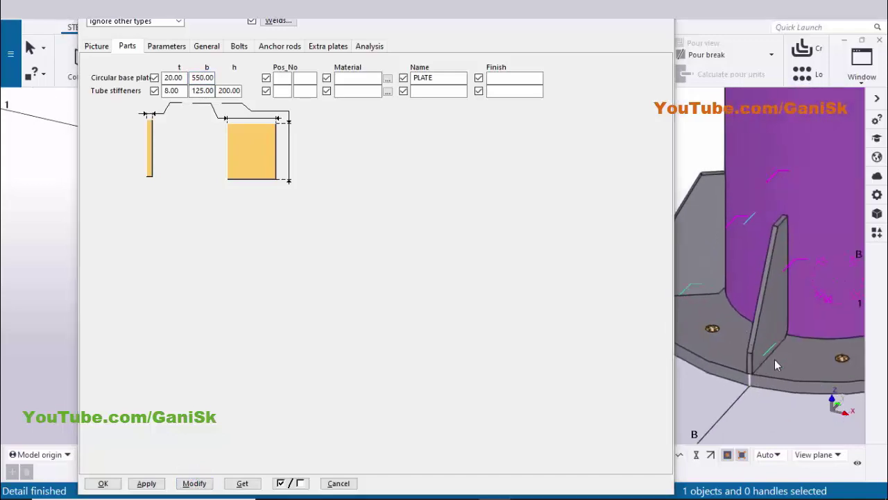
middle_click_drag(762, 343, 738, 307)
scroll(742, 311, "down", 3)
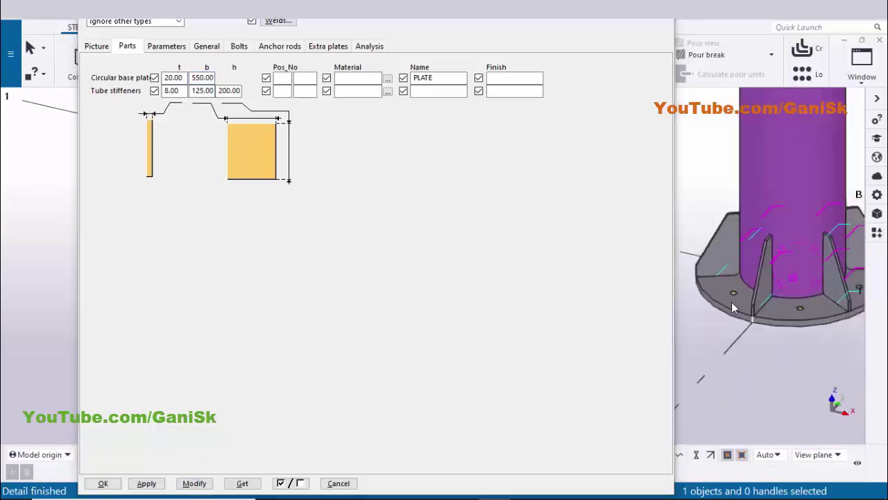
scroll(752, 314, "up", 2)
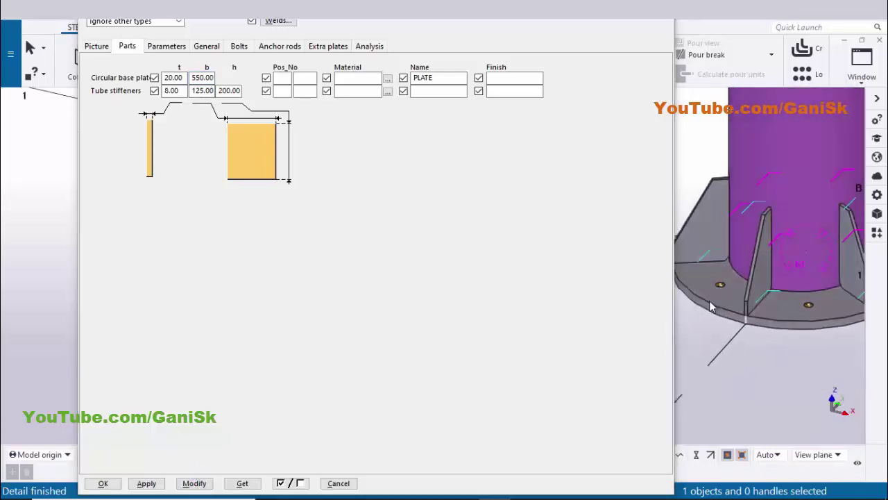
Set the anchor rod profile to a ROD circular section with a 20 mm diameter
left_click(280, 47)
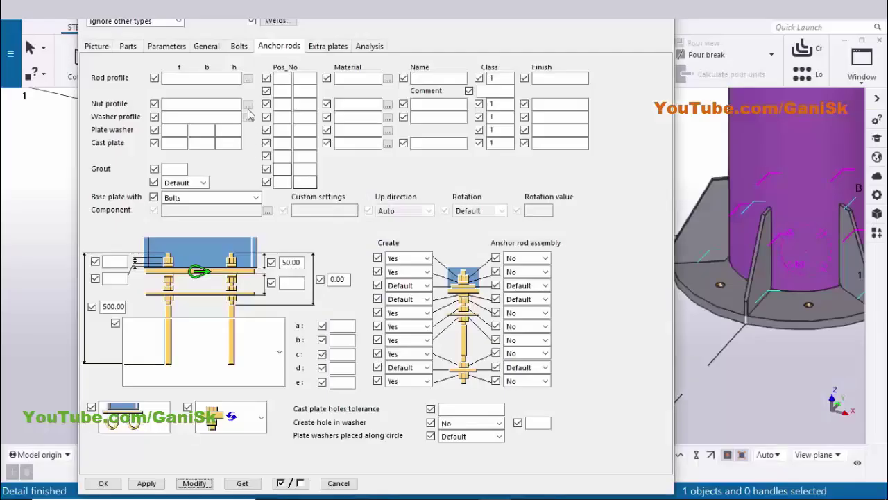
left_click(246, 79)
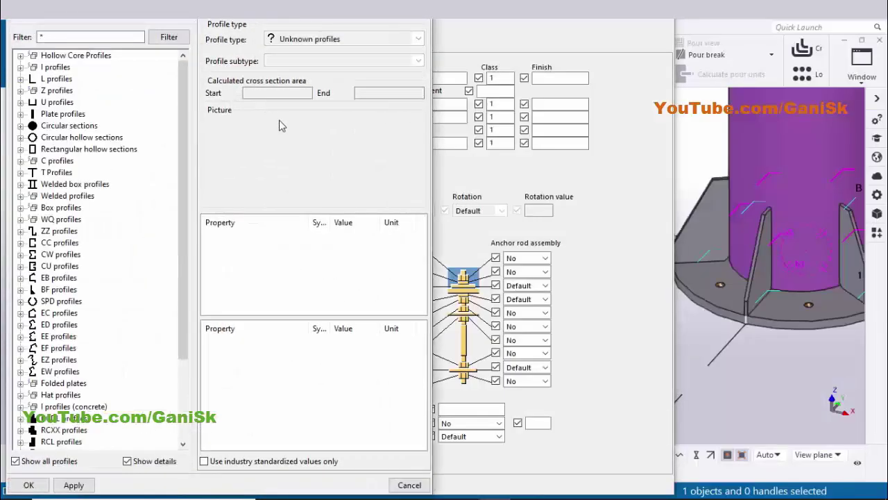
left_click(21, 125)
left_click(60, 172)
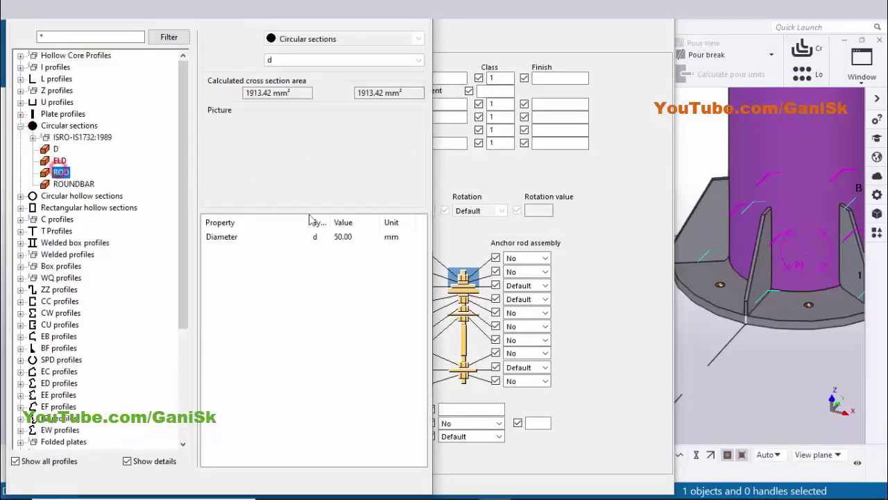
double_click(358, 236)
type("20")
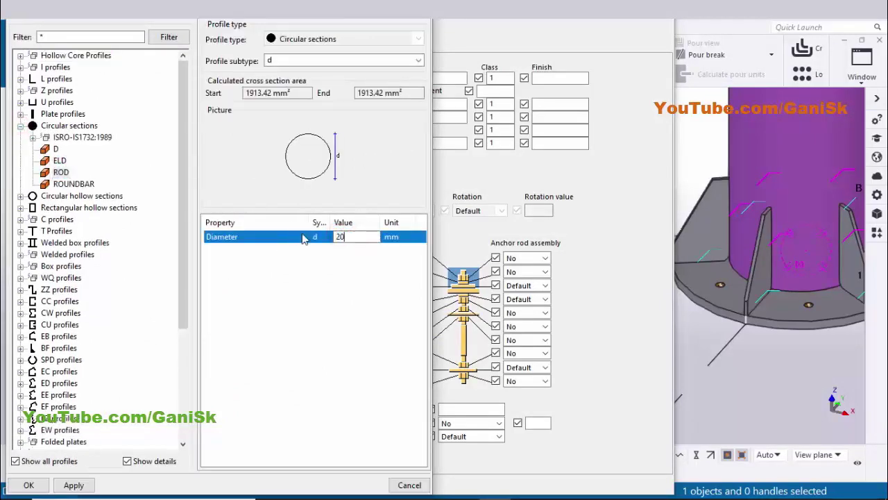
left_click(74, 485)
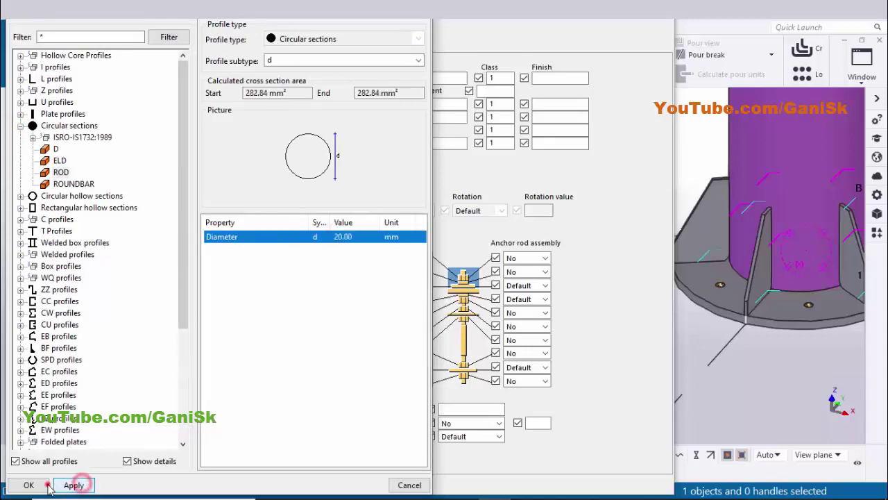
left_click(28, 485)
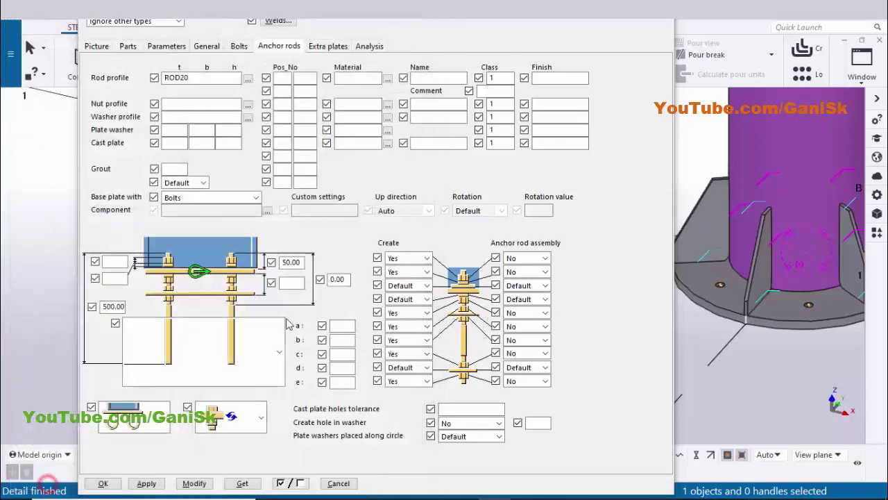
Set the anchor rods' nut profile to NUTM20-GR4-HEX from the user-defined fixed nut profiles
left_click(247, 105)
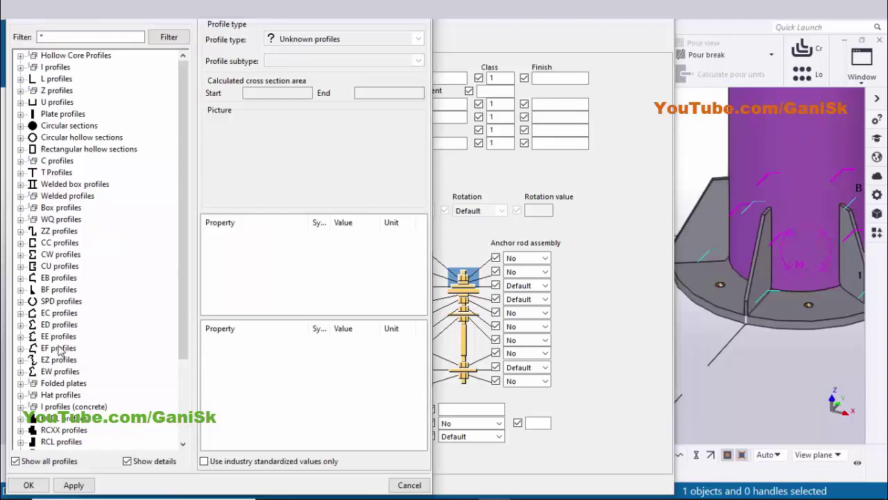
scroll(59, 351, "down", 3)
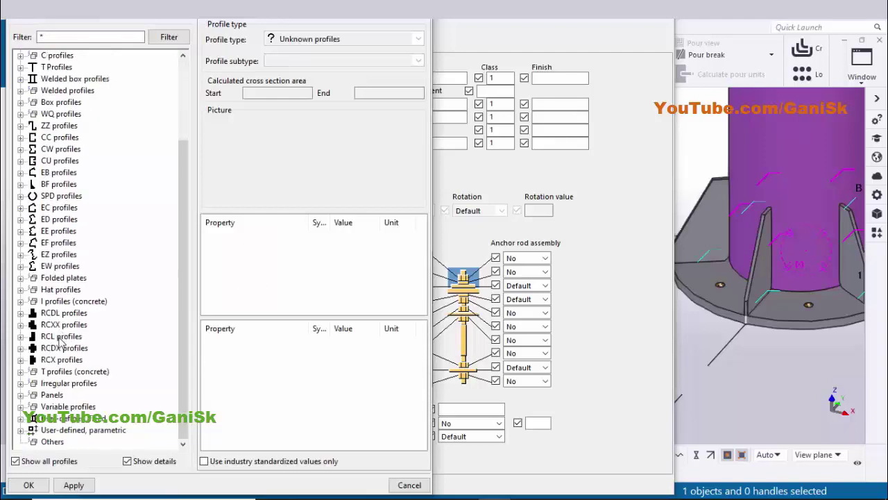
left_click(21, 418)
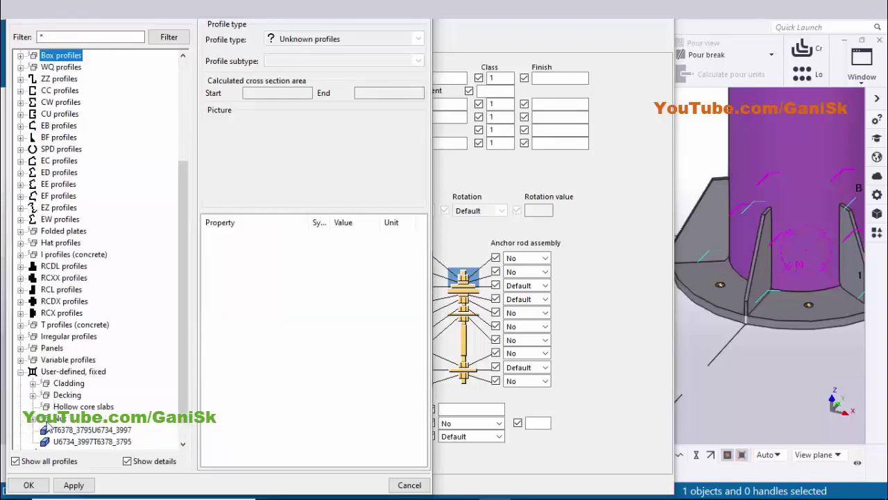
left_click(32, 419)
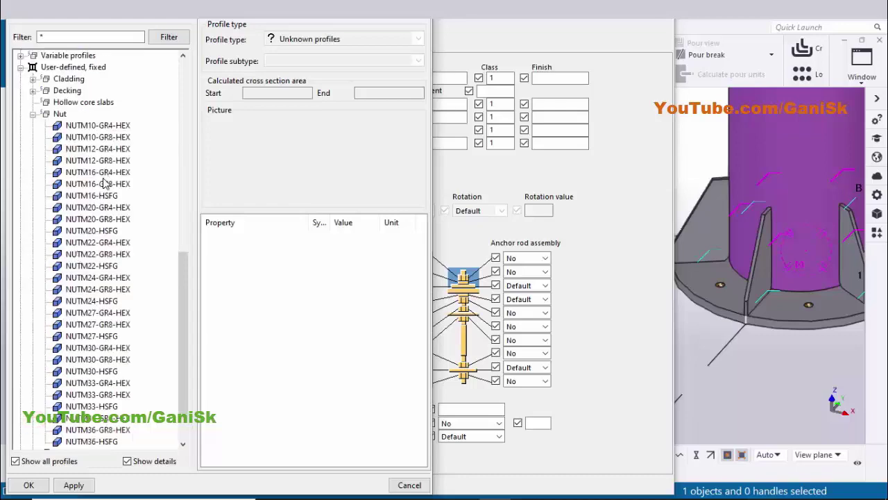
left_click(95, 208)
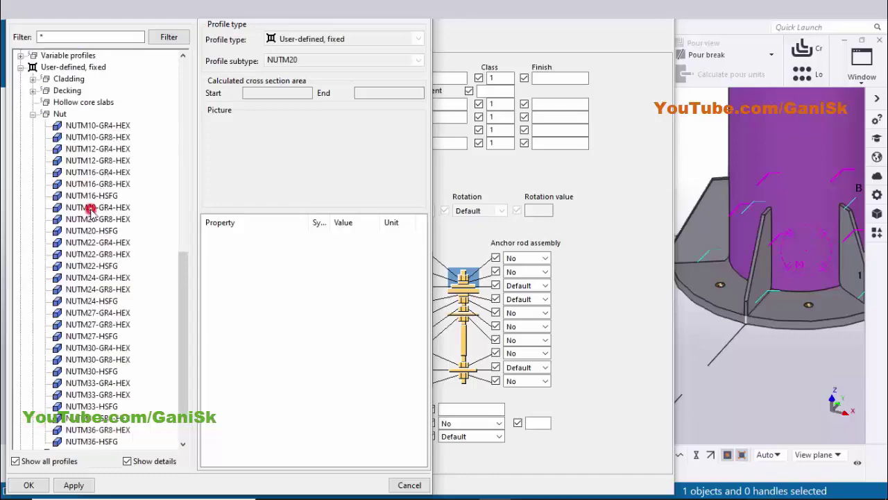
left_click(78, 485)
left_click(28, 485)
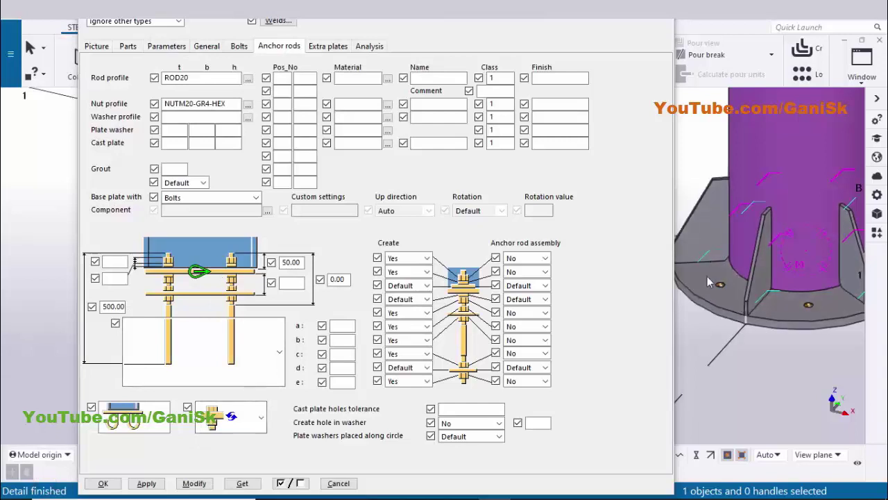
Switch the base plate from bolts to anchor rods, modify the component and inspect the rods below the plate
left_click(174, 197)
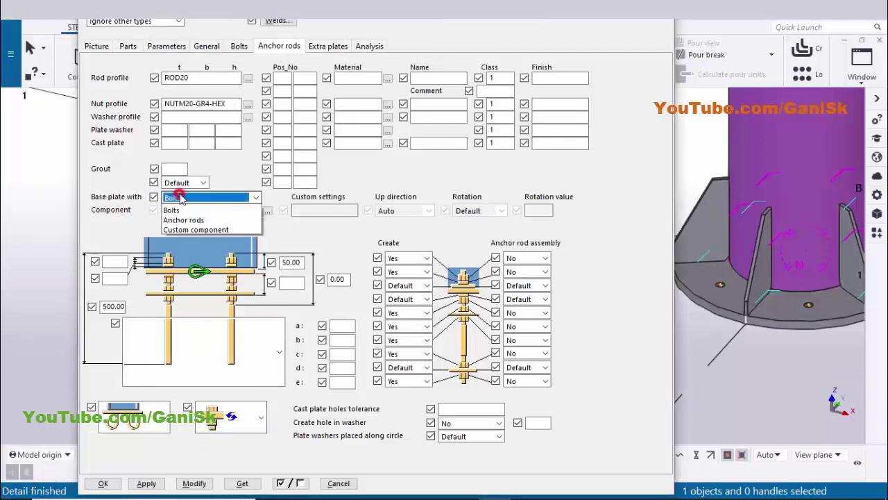
left_click(183, 229)
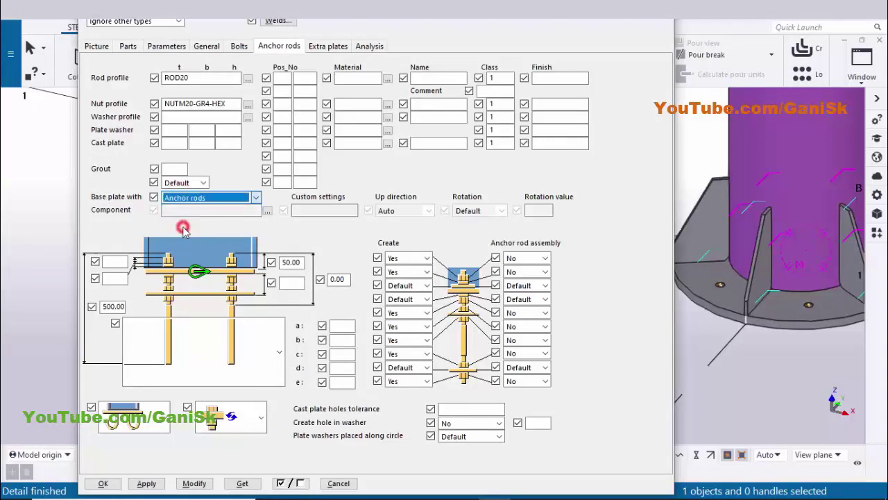
left_click(194, 483)
scroll(747, 361, "down", 2)
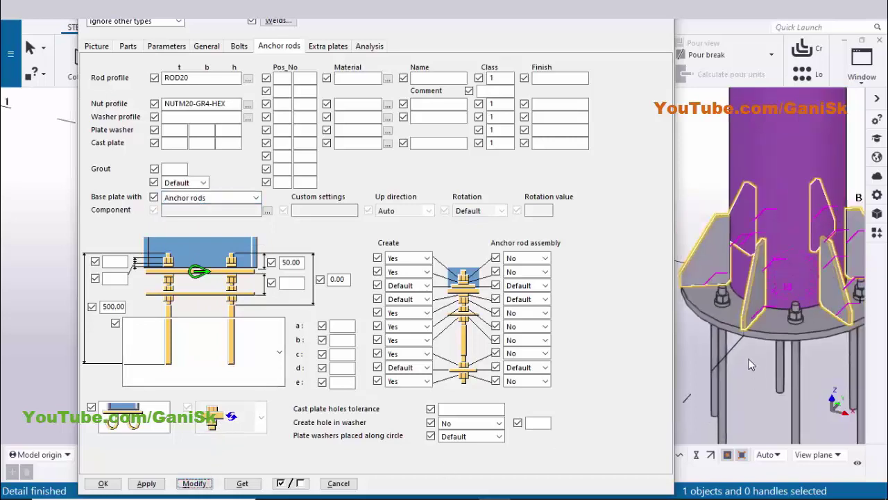
middle_click_drag(748, 361, 741, 256)
scroll(741, 263, "up", 3)
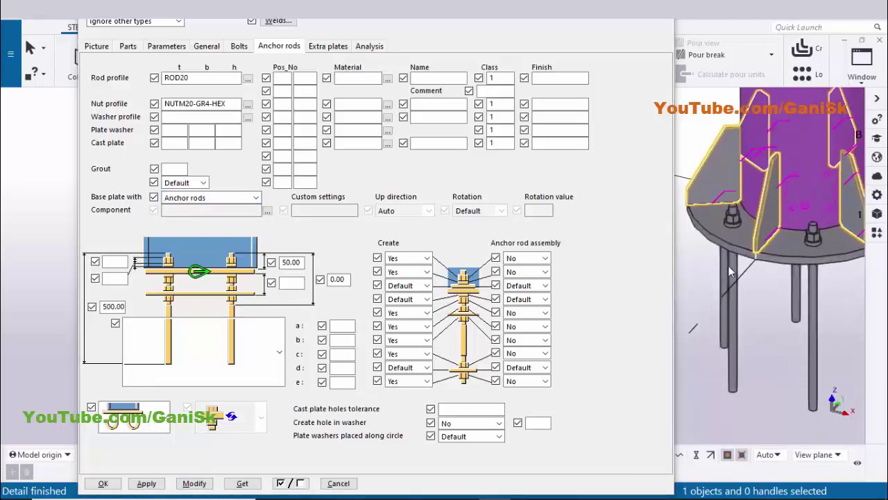
middle_click_drag(727, 325, 730, 282)
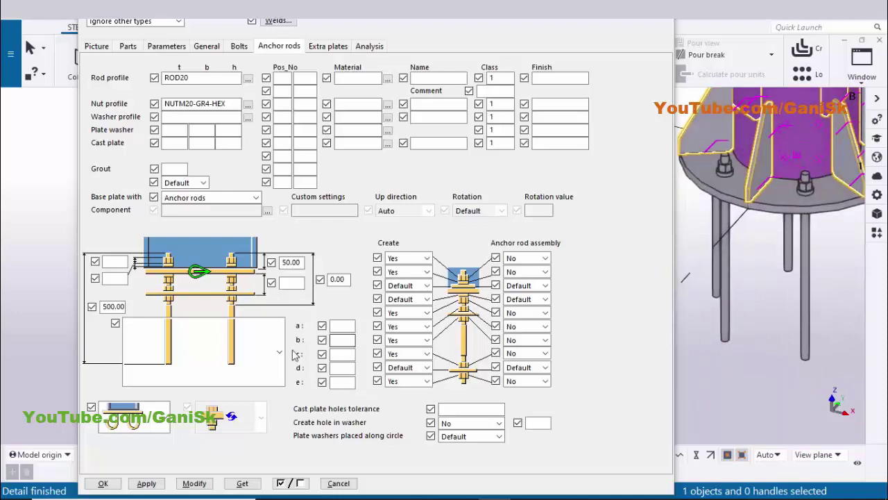
Choose the anchor rod shape with outward-bent L hooks at the lower ends and modify the component
left_click(271, 352)
left_click(213, 227)
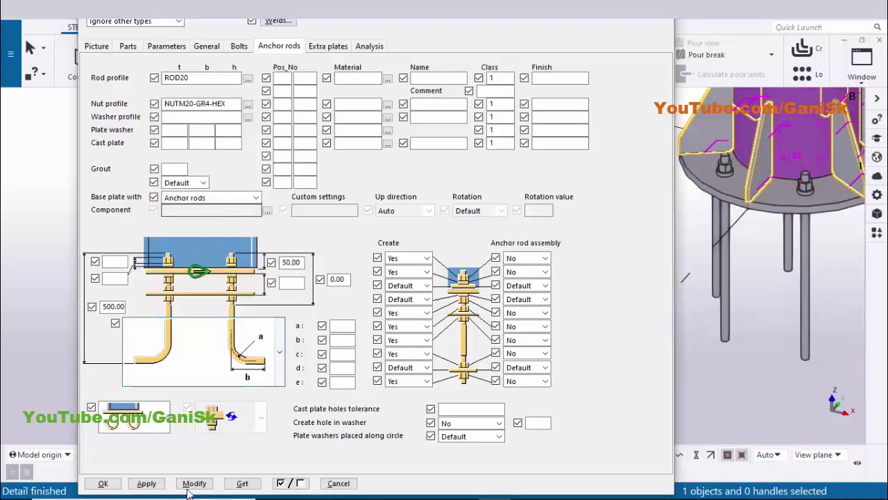
left_click(194, 483)
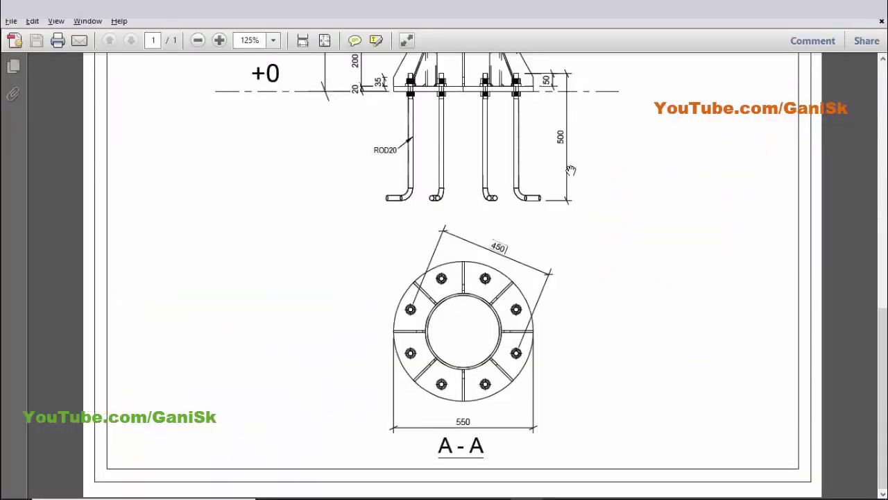
Check the anchor rod dimensions in the PDF drawing, set the rods' threaded length at the upper end to 100 mm and modify the component
scroll(562, 156, "up", 1)
key("alt+Tab")
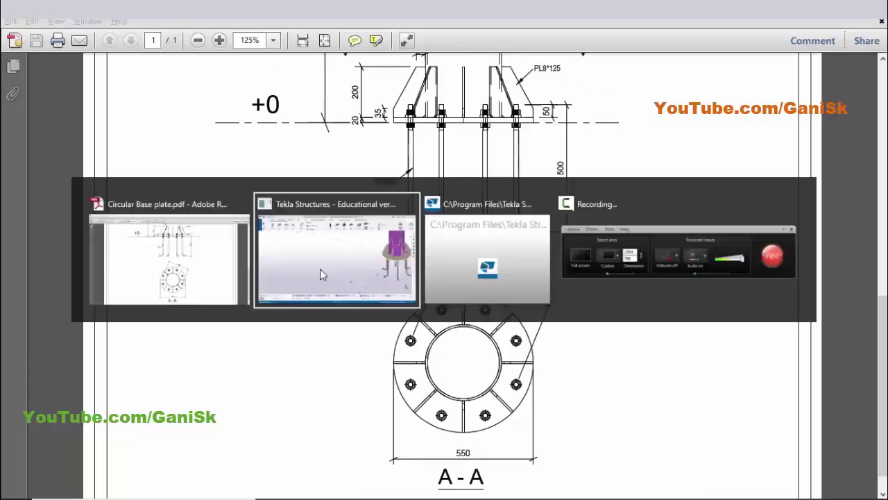
key("alt+Tab")
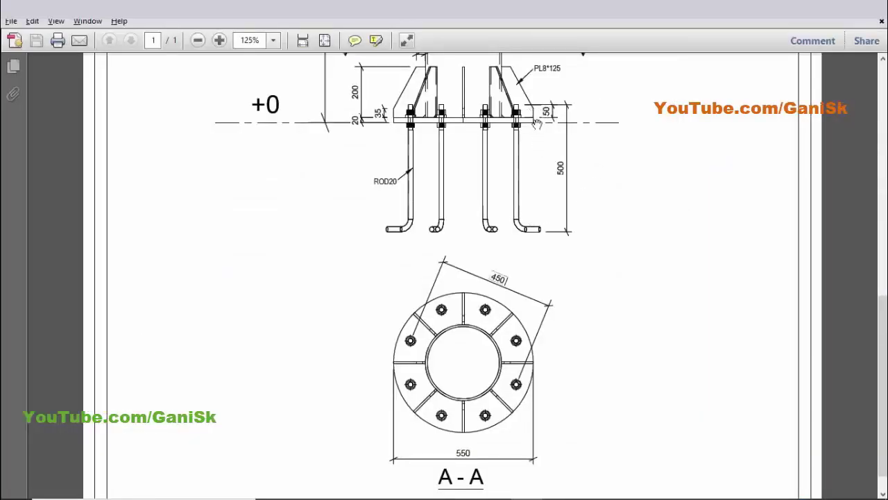
key("alt+Tab")
key("alt+Tab")
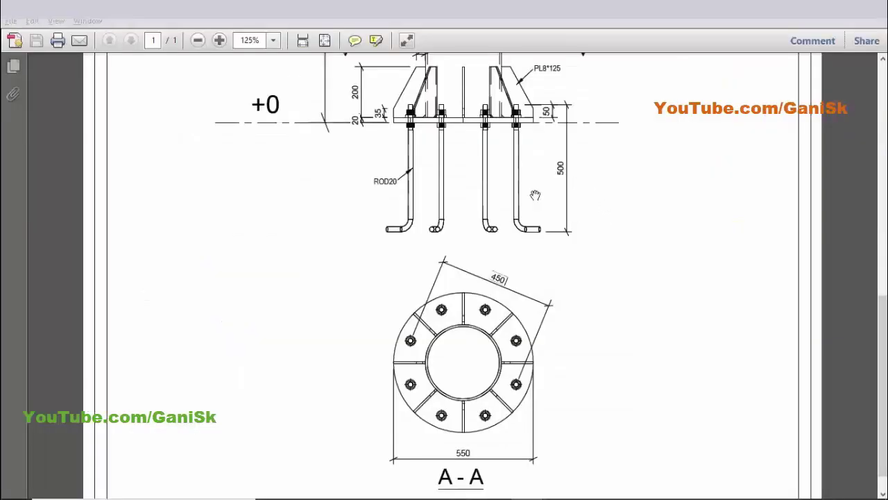
key("alt+Tab")
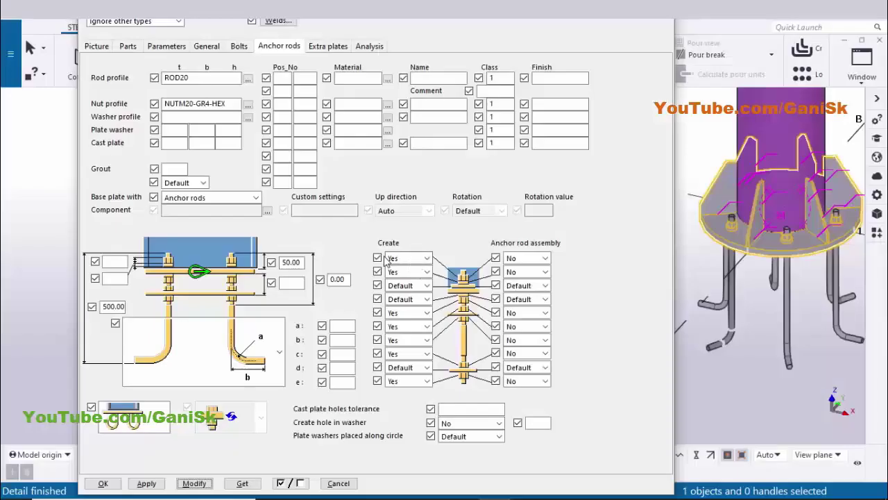
double_click(337, 279)
type("10")
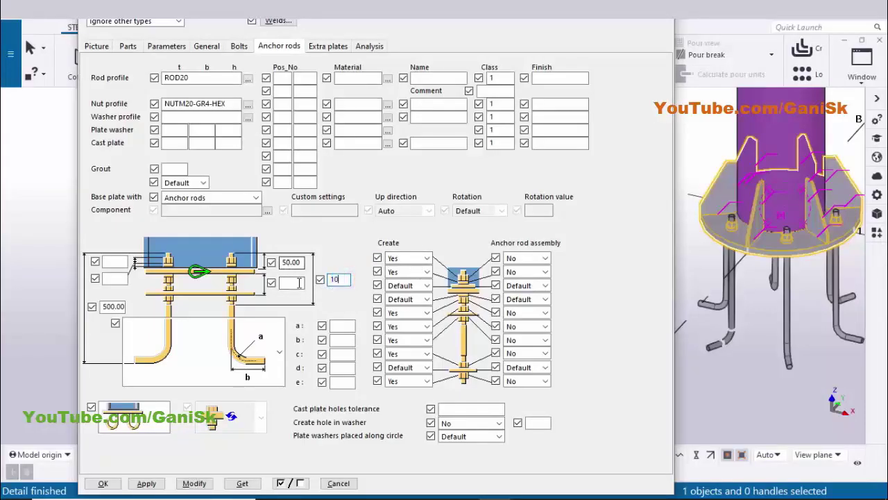
type("0")
left_click(195, 483)
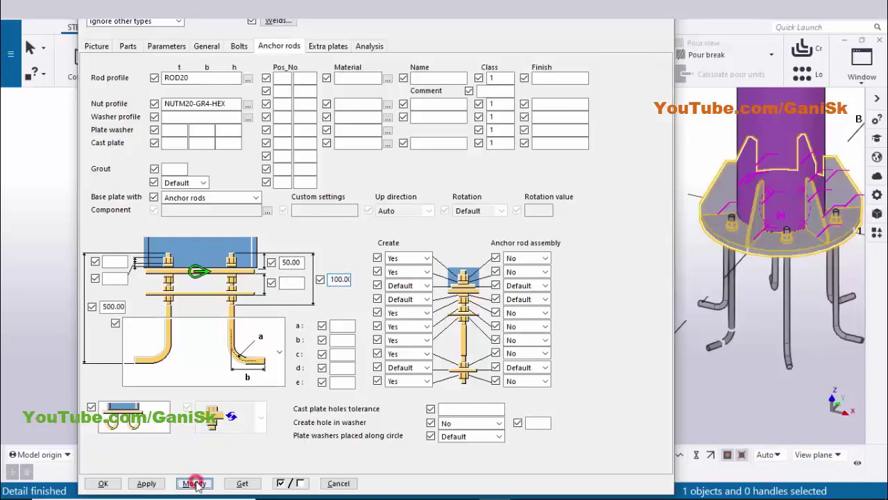
Examine the anchor rods and stiffeners around the base plate from the side and from above
scroll(776, 293, "down", 2)
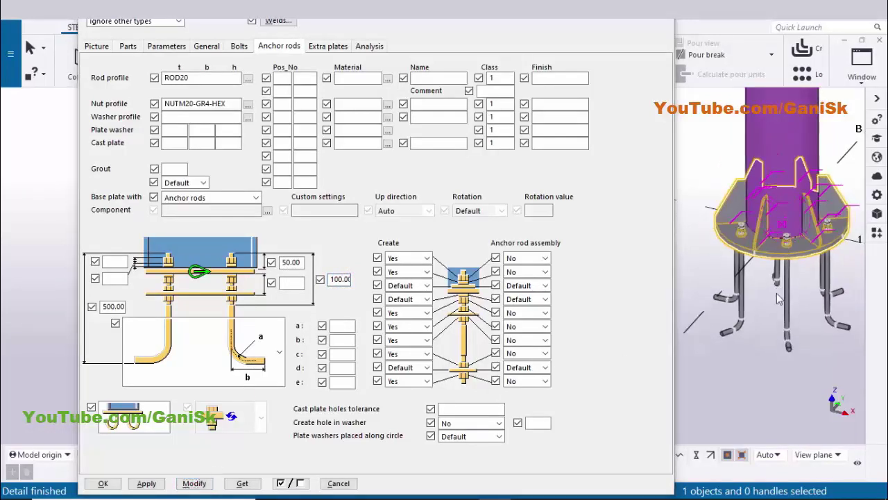
middle_click_drag(786, 242, 782, 264)
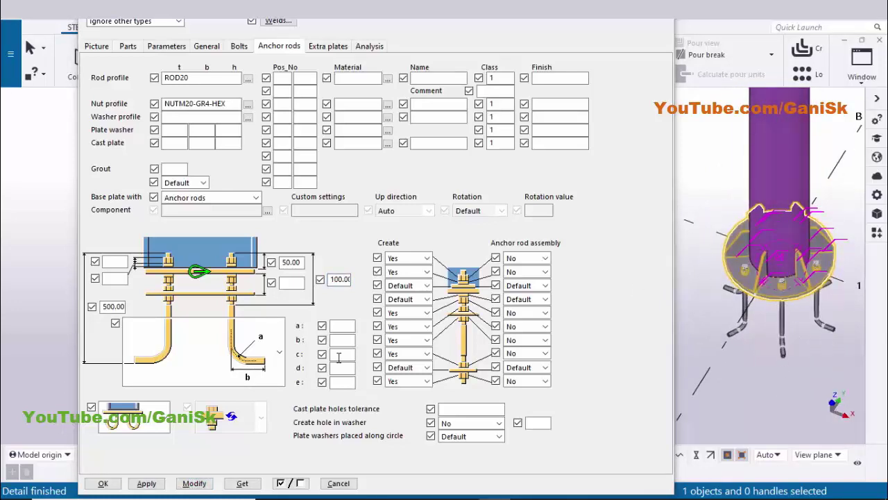
scroll(777, 288, "up", 3)
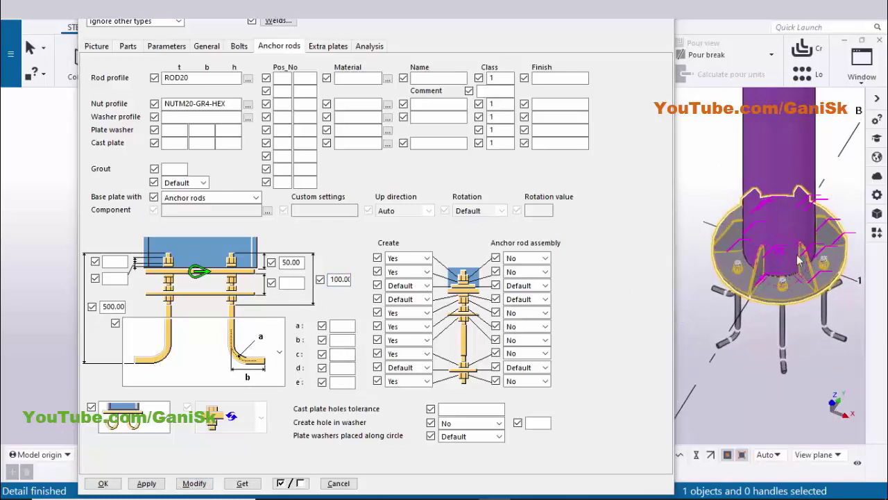
scroll(778, 288, "down", 5)
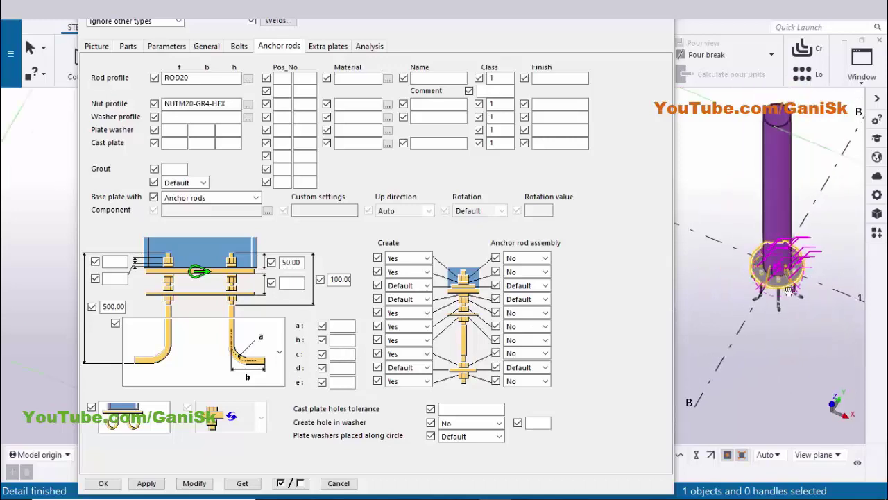
middle_click_drag(794, 343, 783, 309, "ctrl")
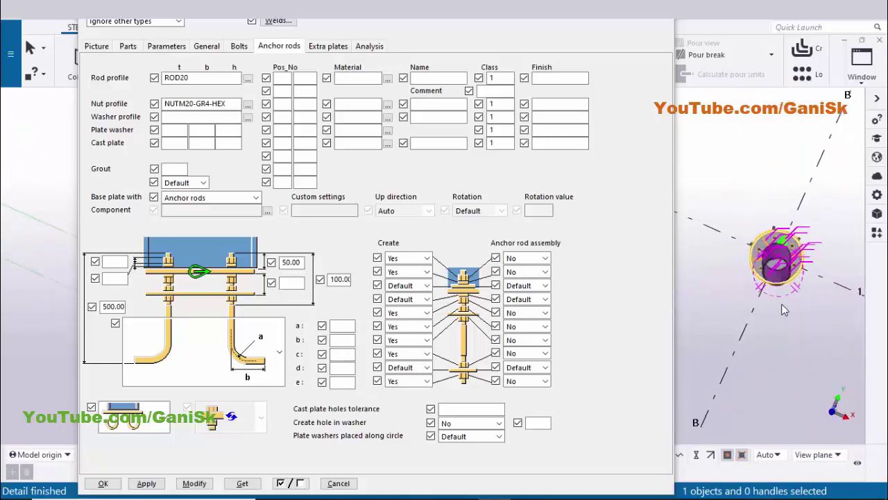
scroll(781, 298, "up", 3)
middle_click_drag(779, 263, 777, 250, "ctrl")
scroll(777, 250, "up", 5)
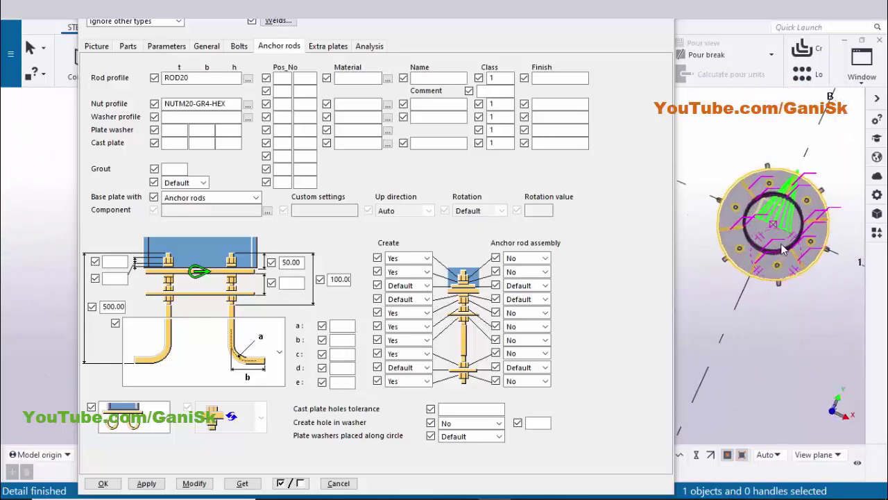
middle_click_drag(751, 168, 772, 153, "ctrl")
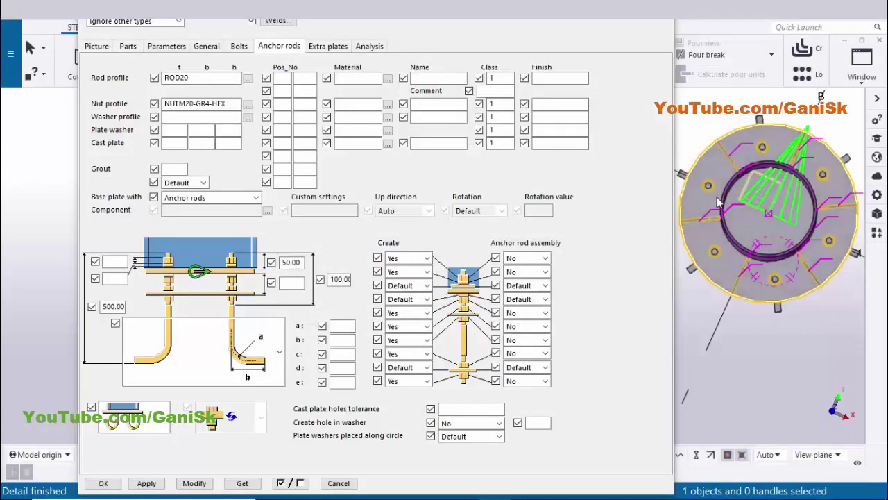
Set the bolt hole tolerance to 3 mm and modify the component
left_click(236, 47)
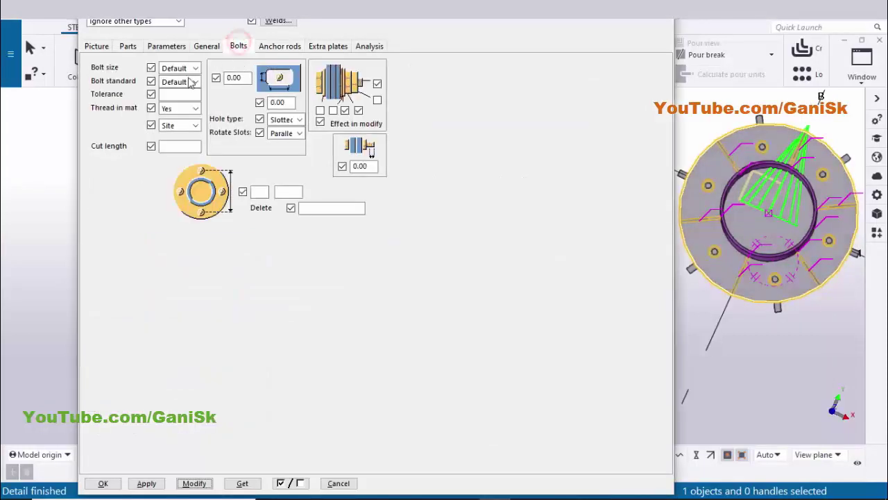
left_click(167, 96)
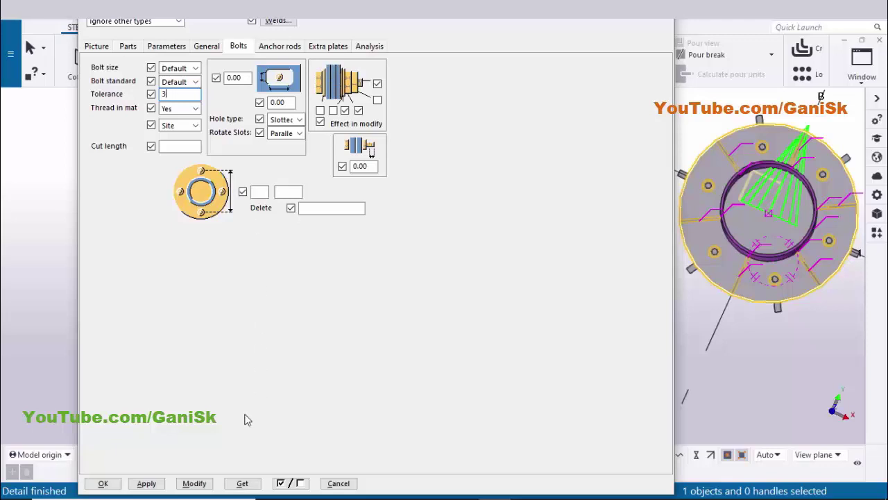
left_click(194, 483)
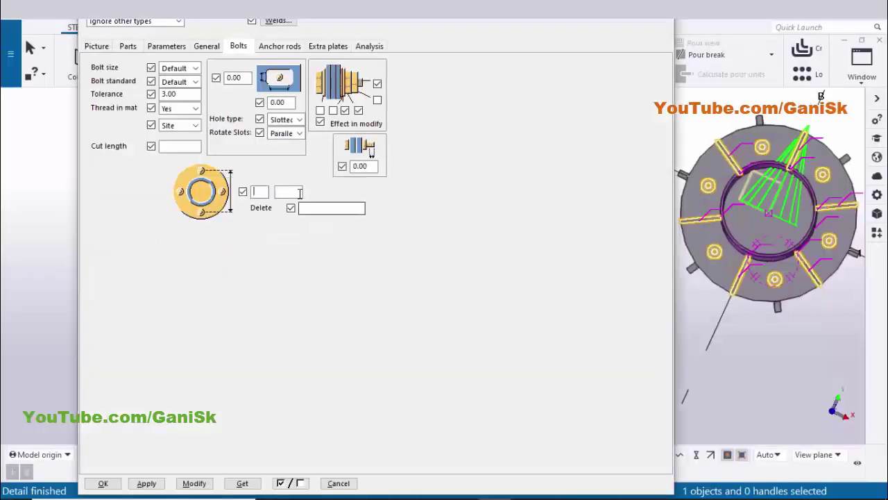
Set 8 bolts on a 450 mm bolt circle, checking the diameter in the PDF drawing, modify the component and close its properties
left_click(267, 193)
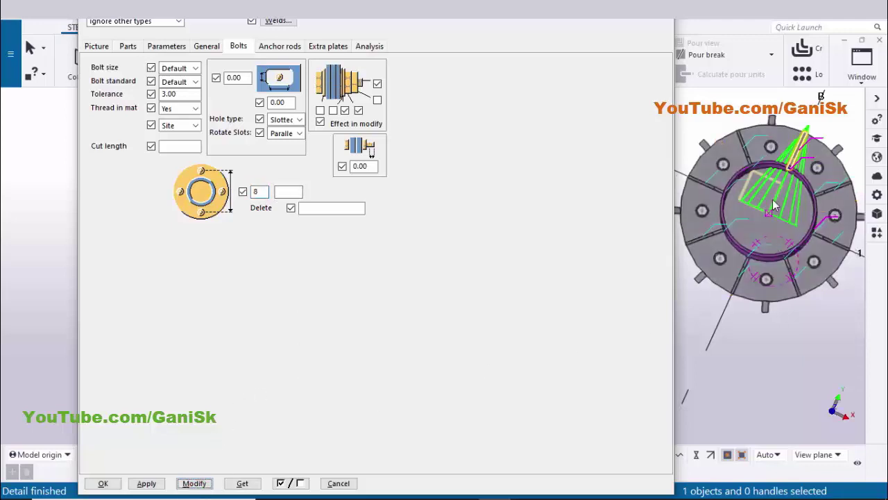
scroll(773, 208, "up", 1)
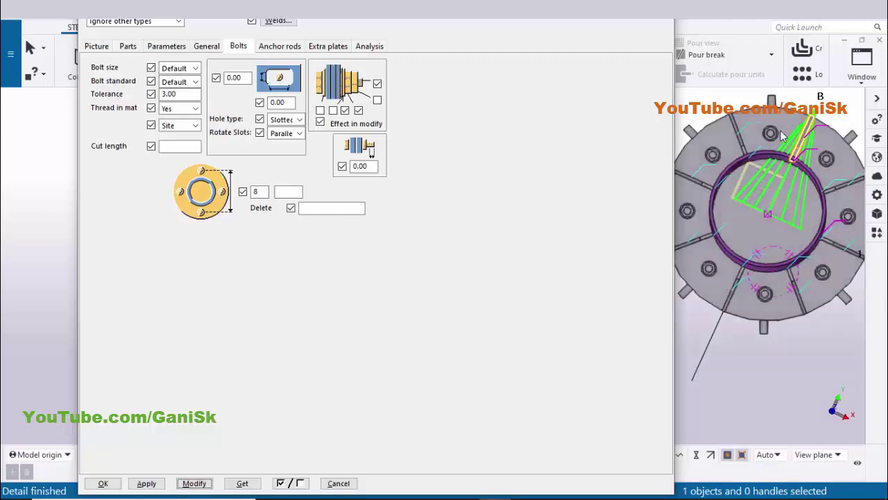
key("alt+Tab")
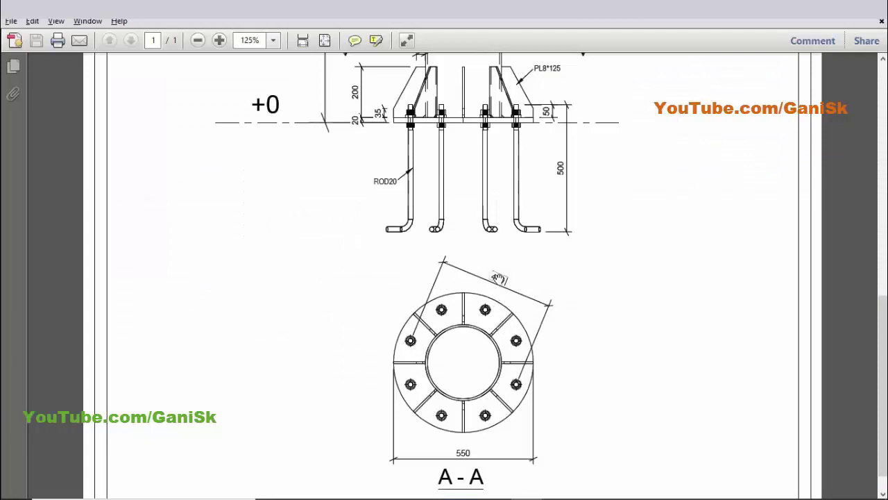
key("alt+Tab")
left_click(288, 191)
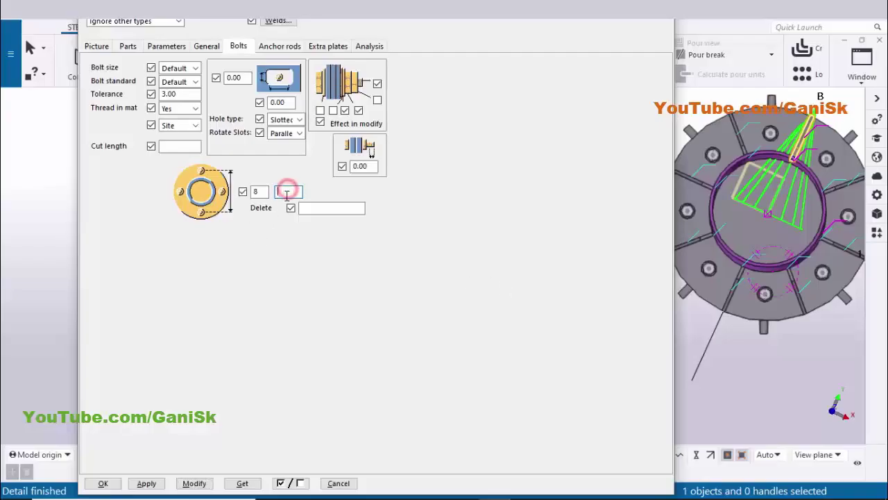
type("450")
left_click(195, 483)
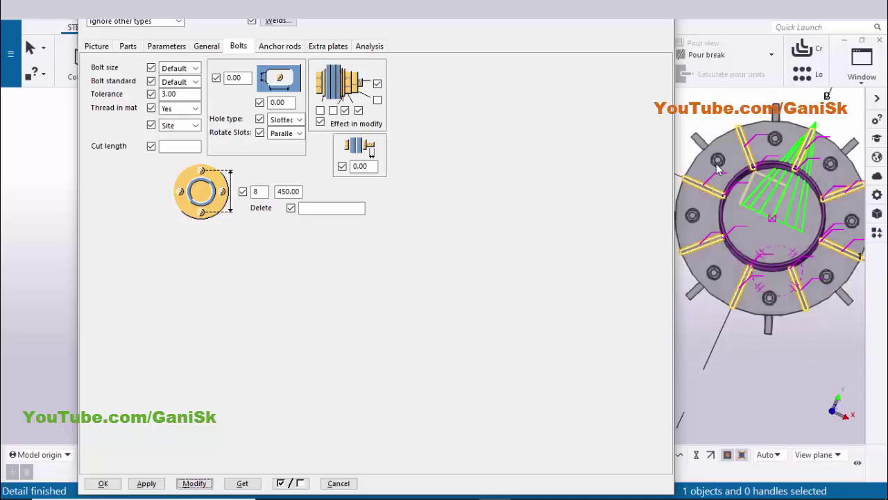
middle_click_drag(758, 217, 717, 262, "ctrl")
left_click(193, 482)
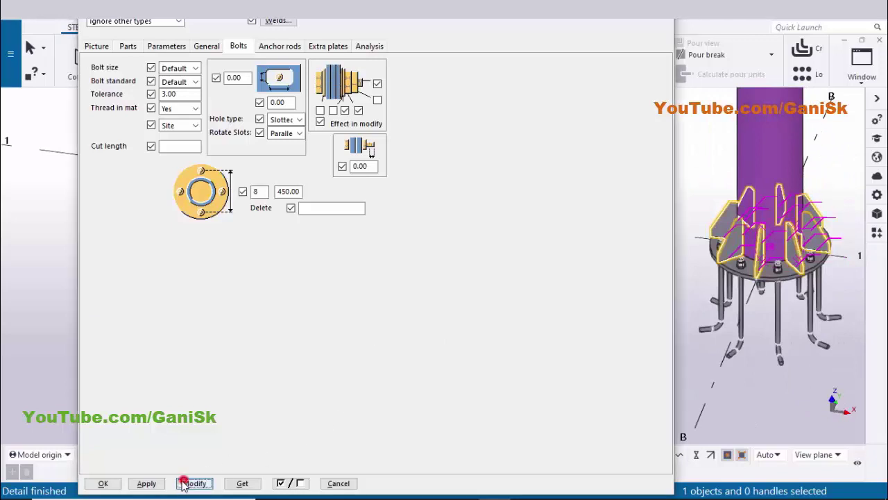
key("Return")
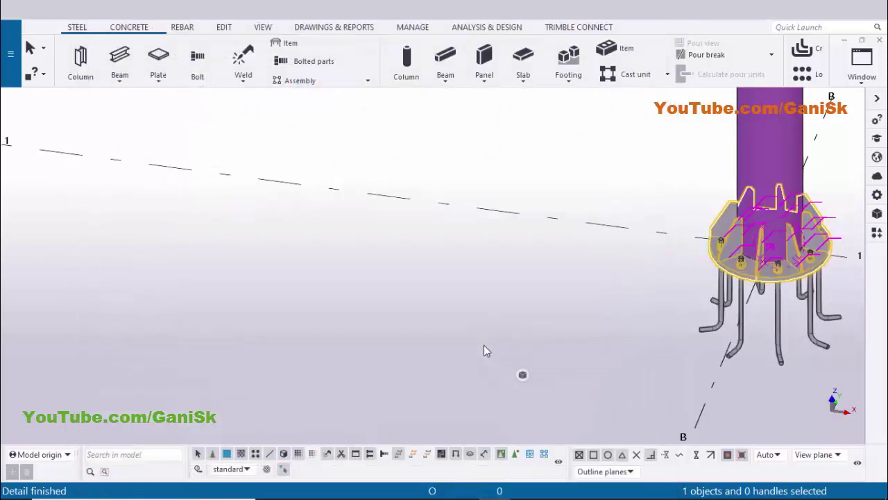
Redraw the model view and compare the column base with the elevation and section A-A in the PDF drawing
right_click(500, 182)
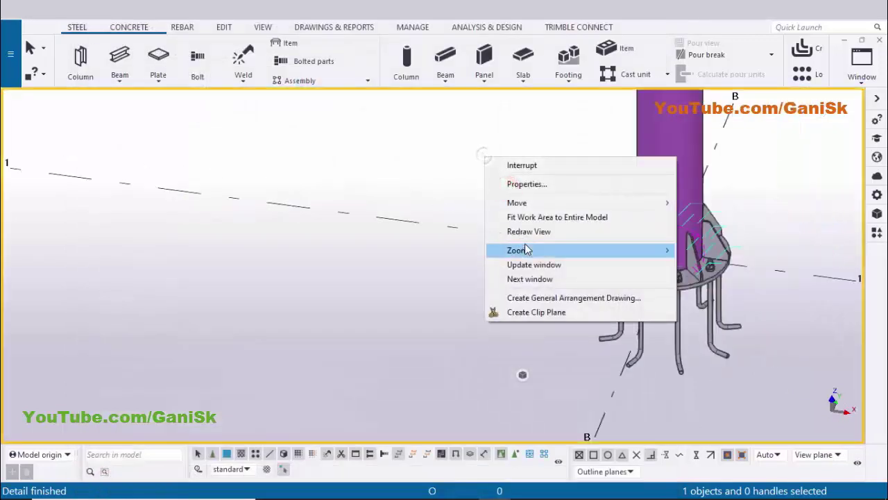
left_click(524, 231)
scroll(690, 257, "up", 2)
middle_click_drag(594, 264, 637, 249, "ctrl")
key("alt+Tab")
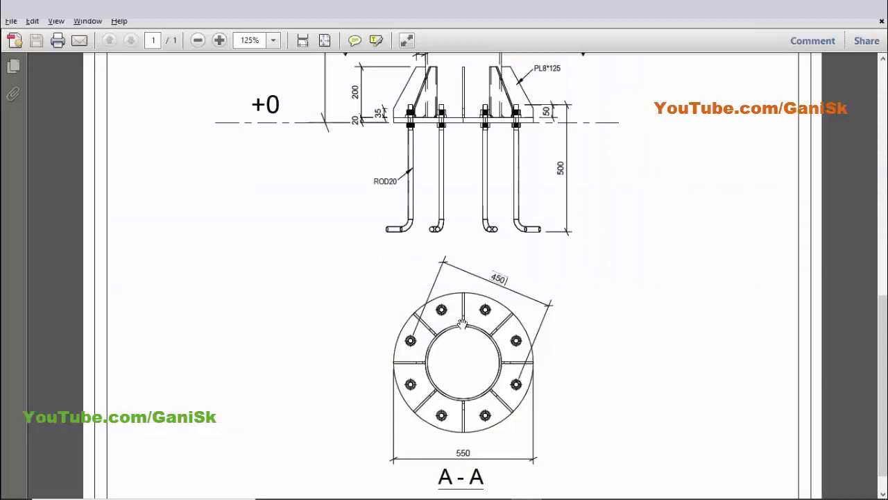
scroll(479, 310, "up", 3)
key("alt+Tab")
scroll(478, 312, "down", 5)
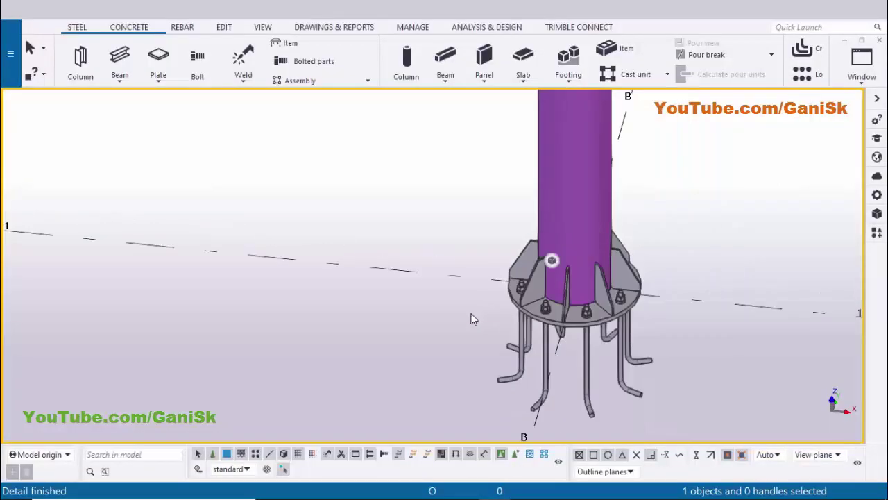
scroll(480, 312, "down", 5)
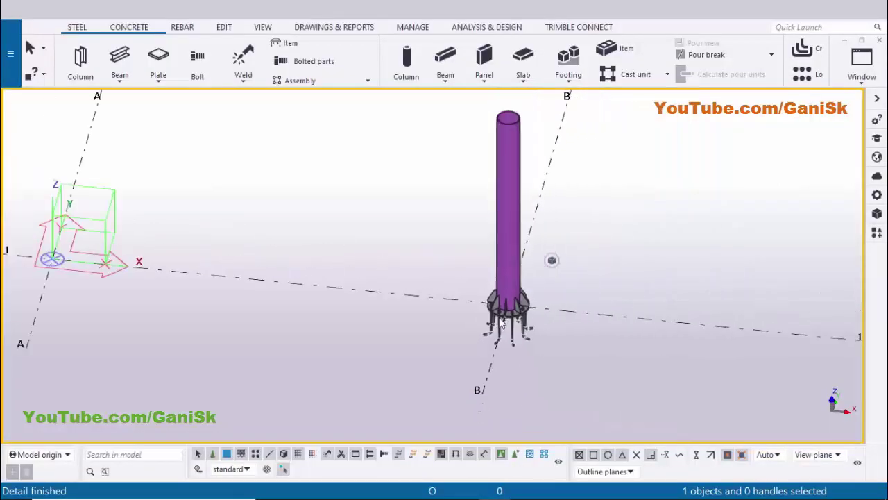
Create all views along the grid lines, using the name prefix ELEVATION ON GRID @ for both the ZY and XZ planes
scroll(553, 313, "up", 2)
scroll(553, 312, "up", 1)
right_click(553, 310)
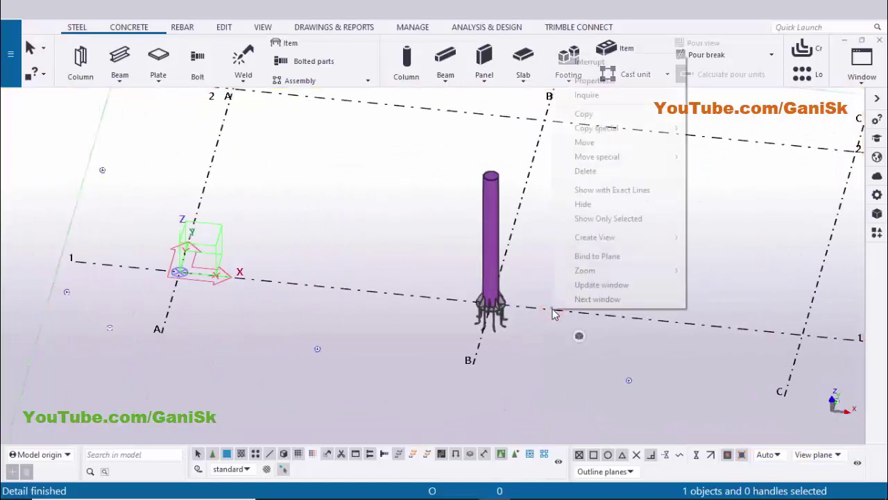
left_click(614, 237)
left_click(703, 250)
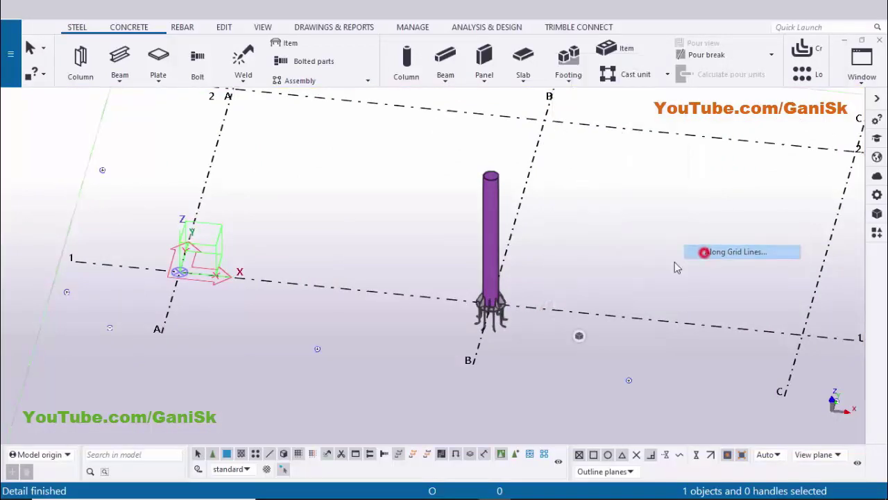
left_click(554, 269)
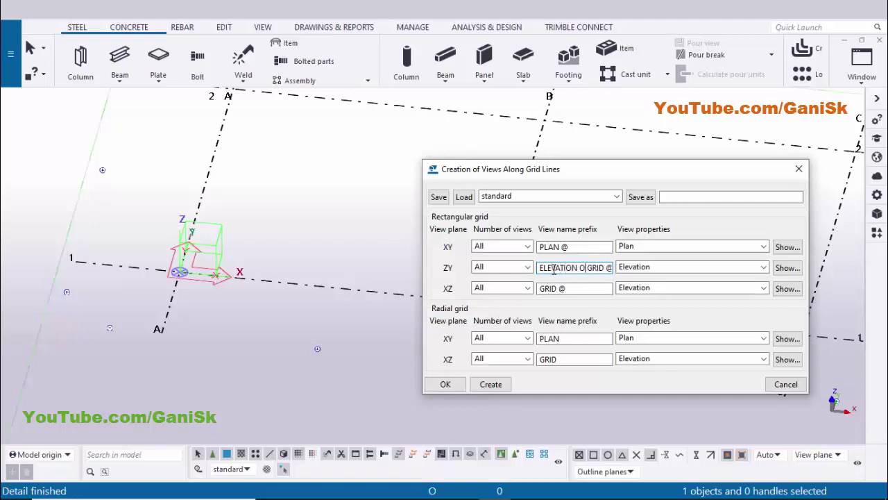
double_click(554, 271)
key("ctrl+c")
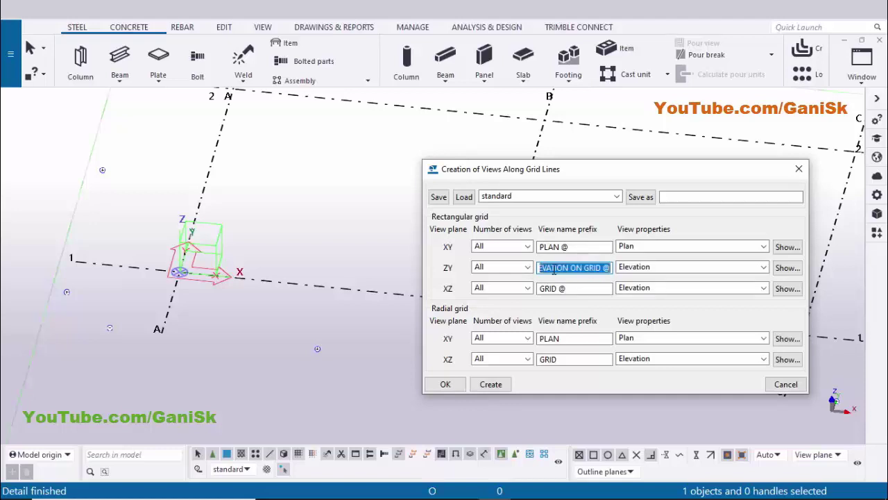
key("Tab")
key("Tab")
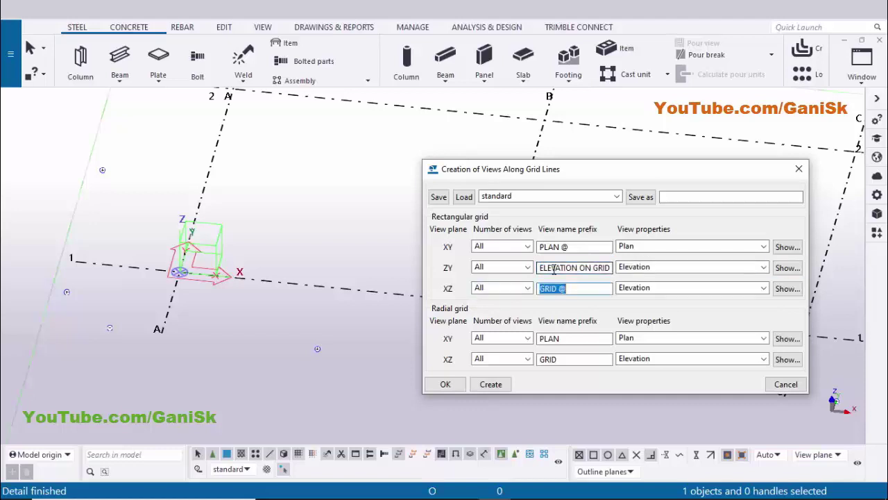
key("ctrl+v")
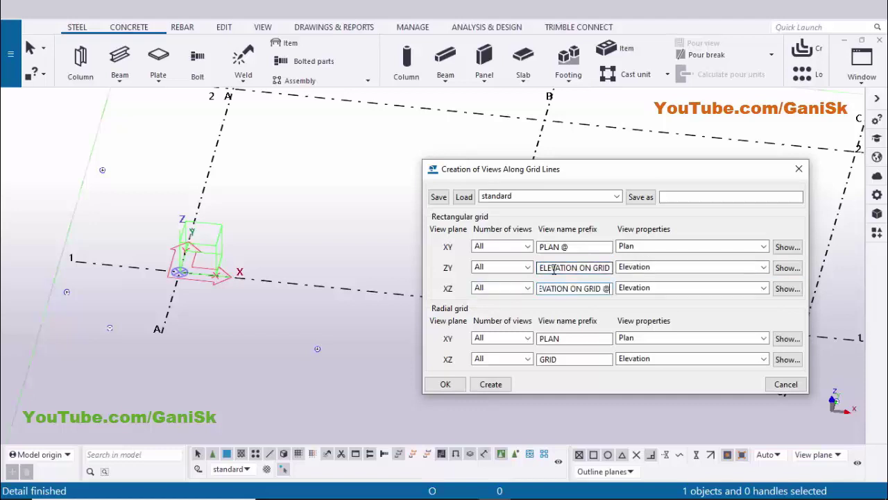
left_click(490, 384)
left_click(376, 267)
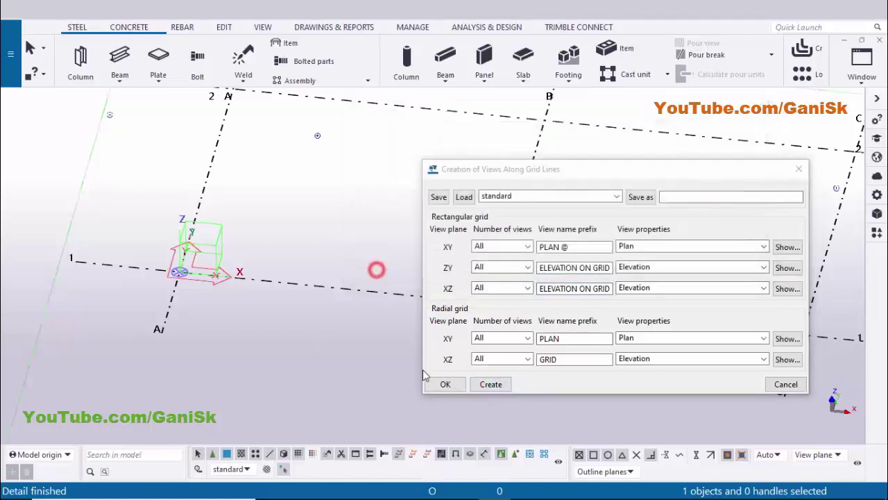
left_click(438, 384)
Make the named view PLAN @+0 visible from the list of model views
scroll(533, 351, "down", 1)
middle_click_drag(533, 351, 444, 355)
left_click(511, 284)
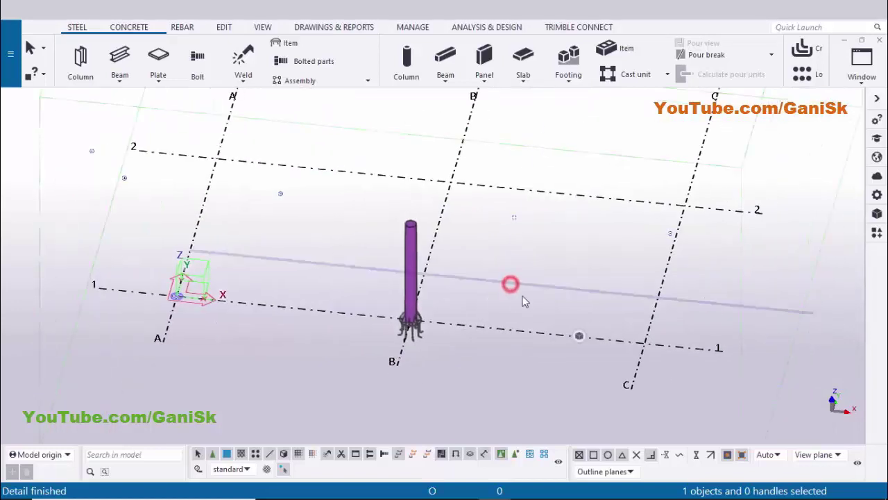
scroll(494, 312, "up", 1)
left_click(475, 370)
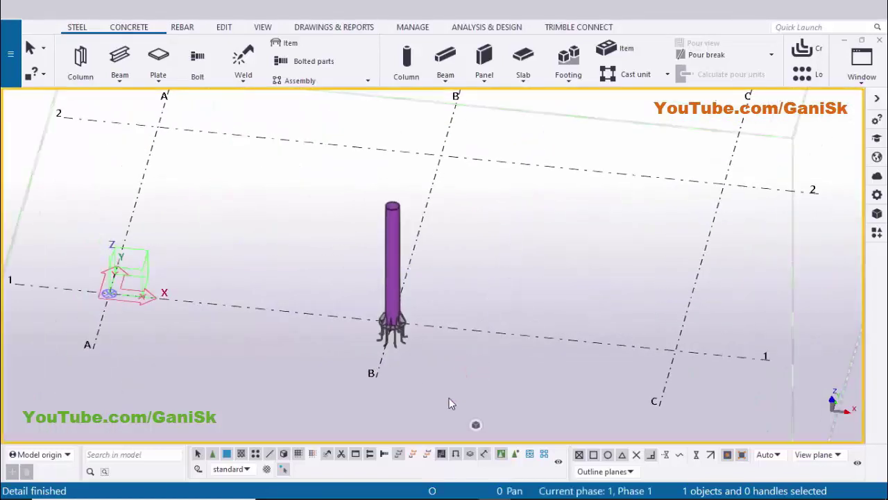
key("ctrl+i")
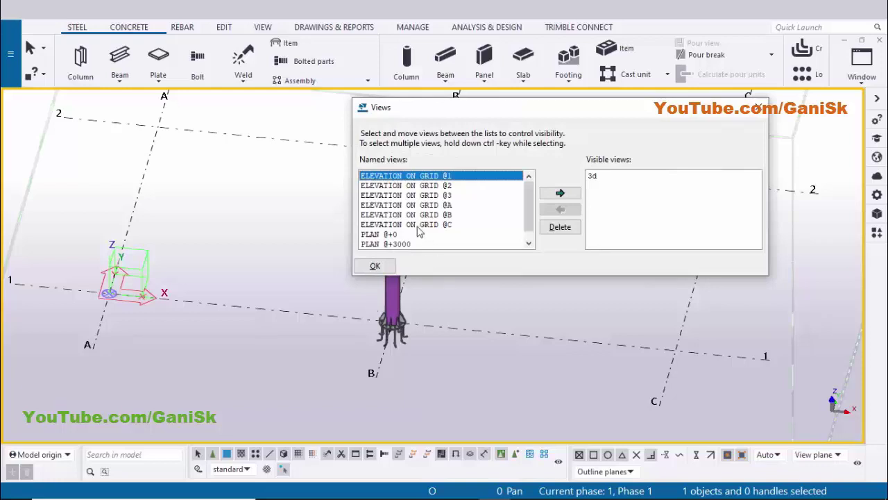
left_click(387, 235)
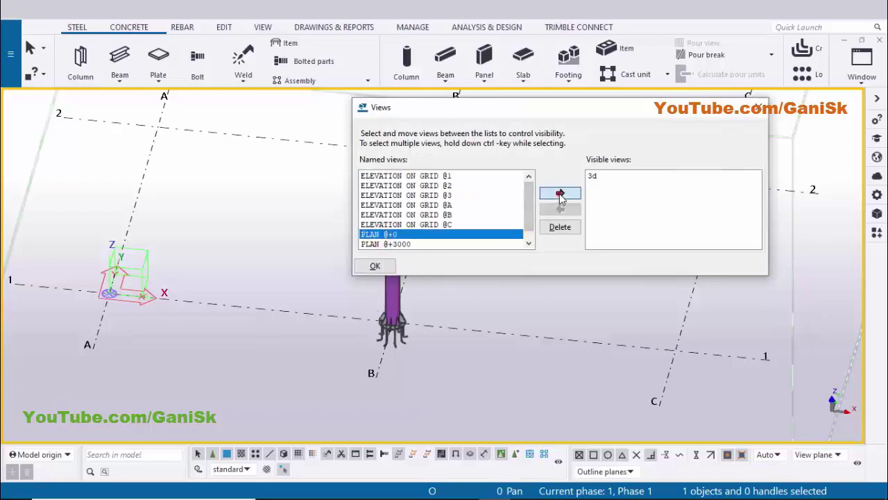
left_click(560, 194)
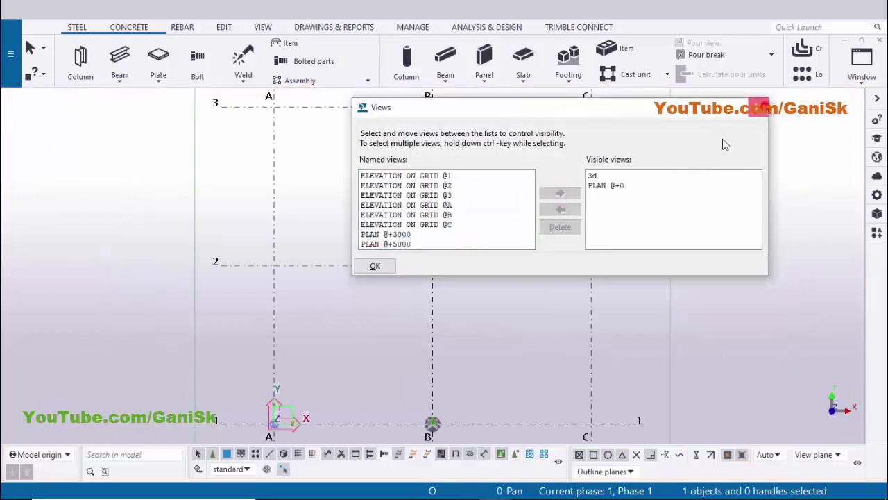
left_click(758, 108)
Inspect the base plate in plan and make the named view ELEVATION ON GRID @1 visible
scroll(423, 344, "up", 8)
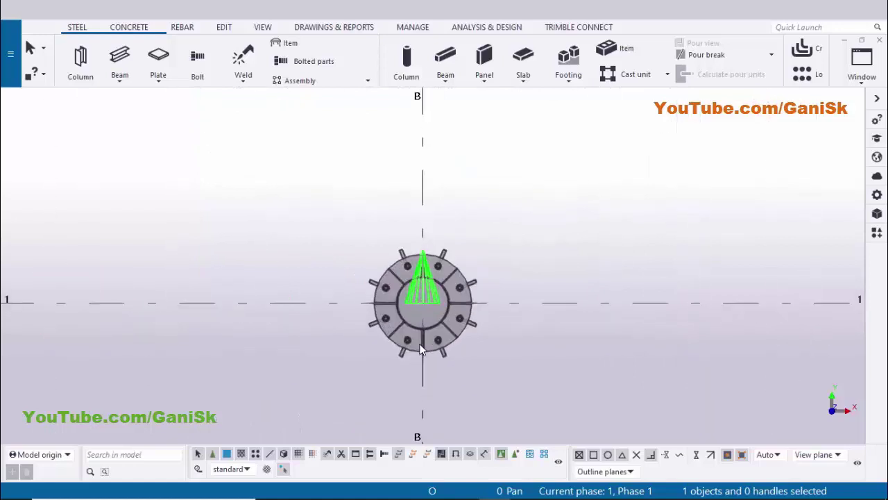
scroll(420, 347, "down", 10)
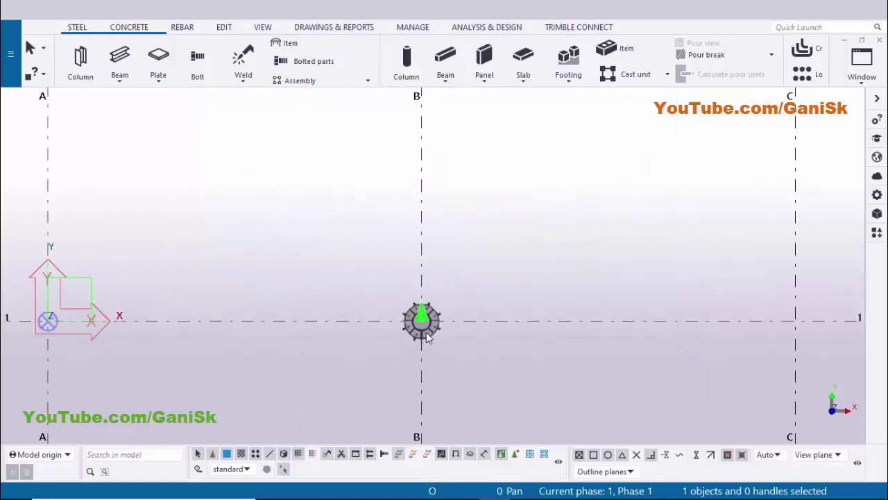
scroll(421, 335, "down", 1)
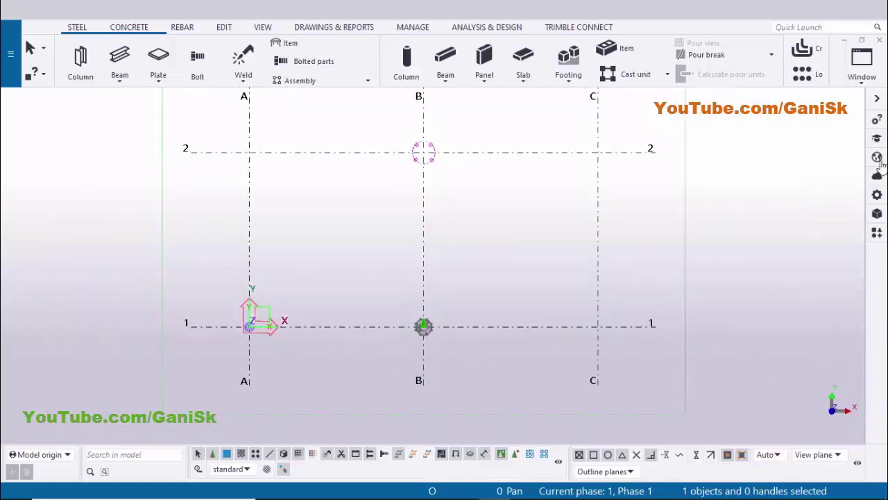
left_click(862, 66)
left_click(835, 150)
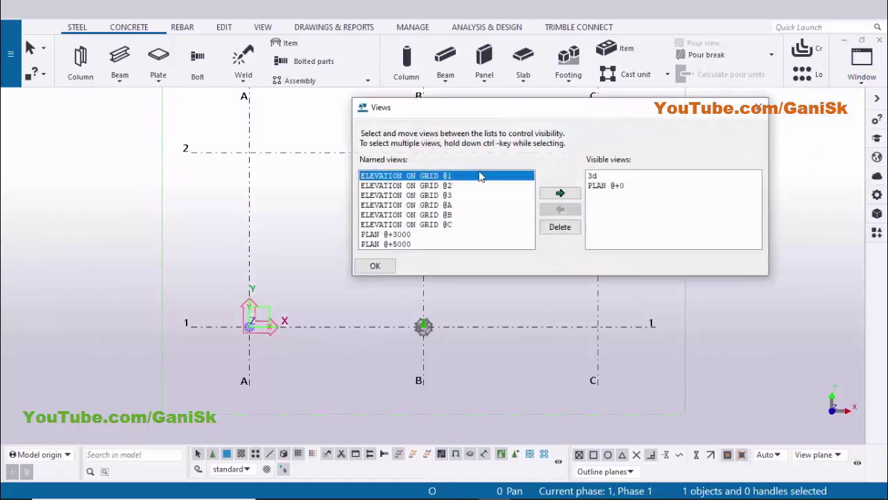
left_click(560, 193)
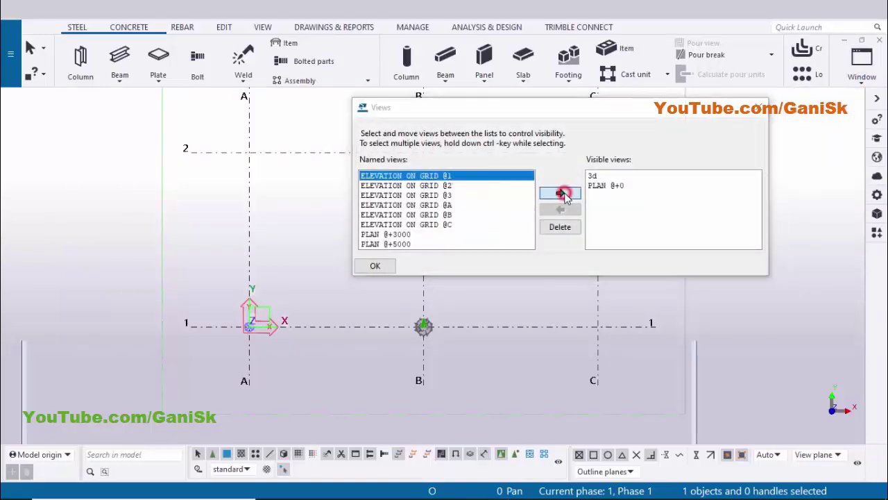
left_click(763, 117)
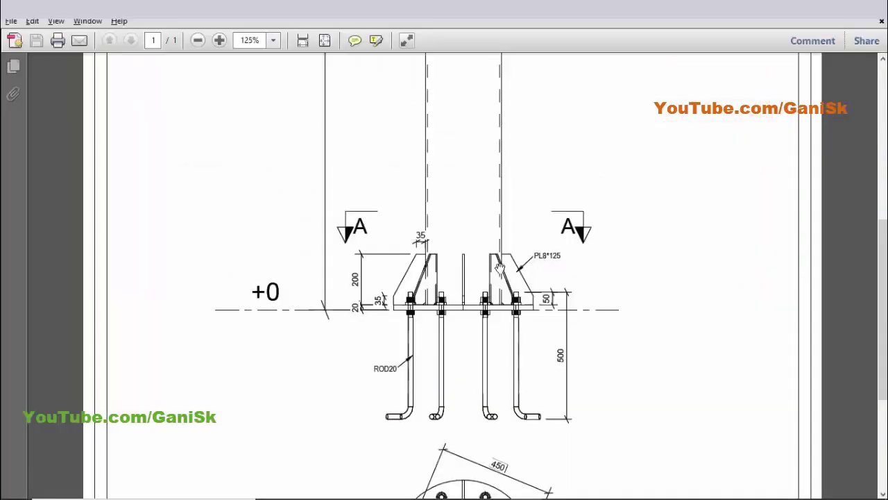
Review the column height, base dimensions and anchor rod length in the PDF drawing, then return to the model
scroll(500, 267, "down", 2, "ctrl")
scroll(390, 147, "up", 3)
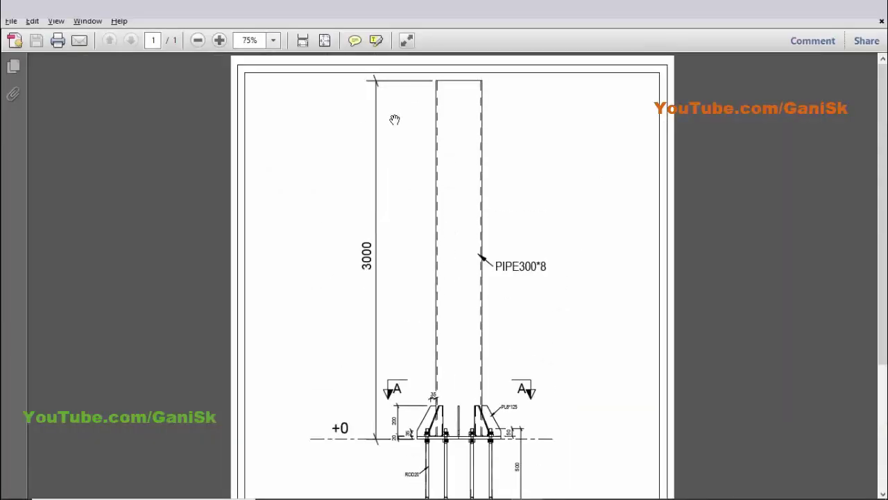
scroll(389, 243, "down", 3)
scroll(385, 285, "up", 1)
scroll(392, 272, "up", 2, "ctrl")
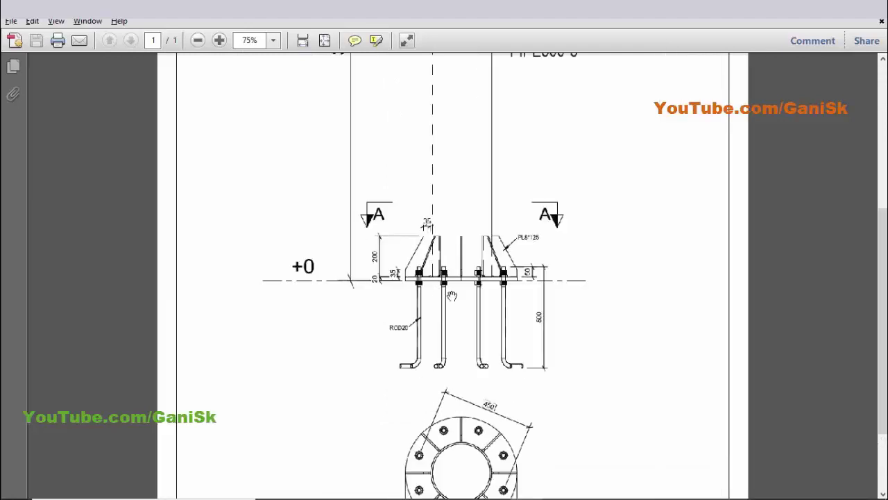
key("alt+Tab")
Measure the column's vertical height from its top at the +3000 level to the underside of the base plate at +0
scroll(467, 263, "up", 4)
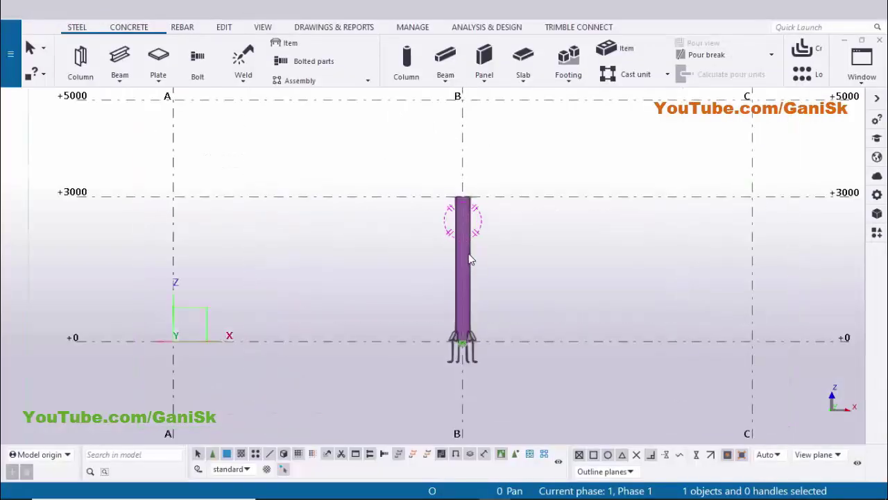
left_click(224, 27)
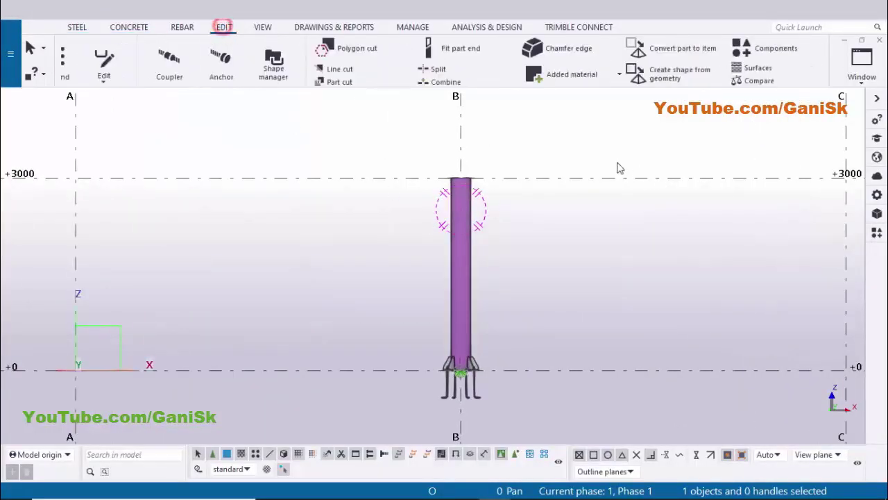
left_click(605, 77)
left_click(616, 154)
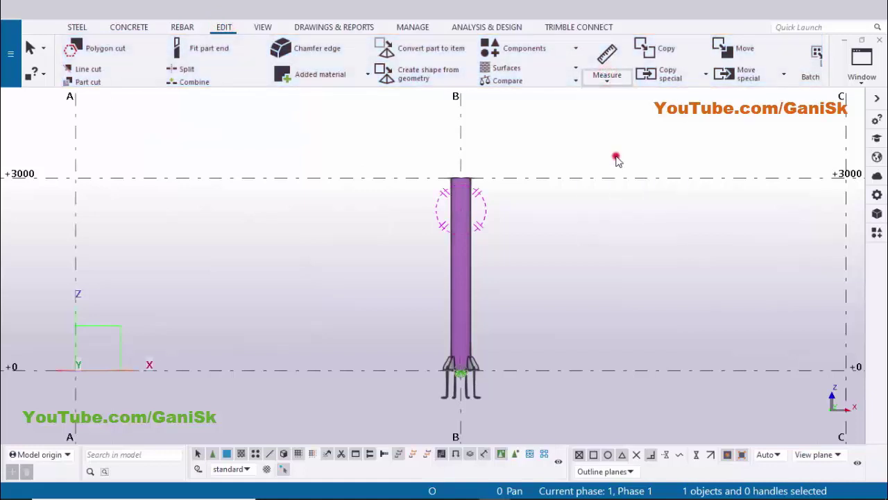
scroll(460, 175, "up", 3)
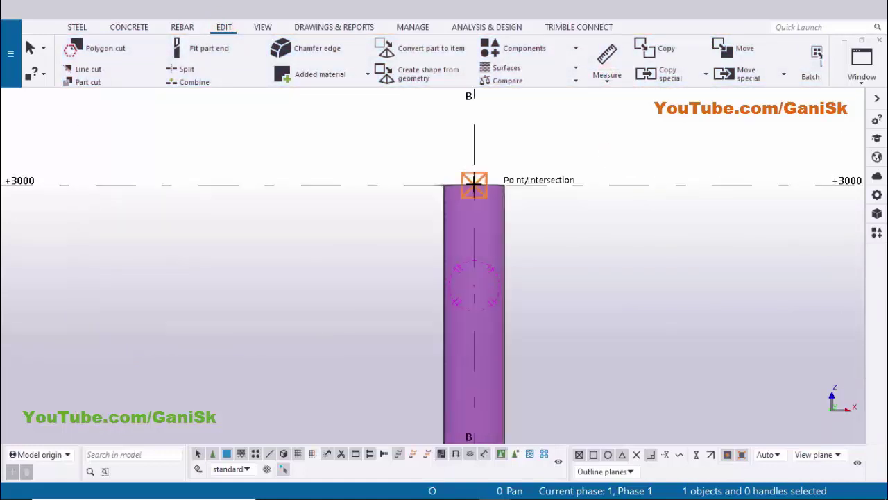
left_click(440, 162)
scroll(443, 173, "down", 6)
scroll(448, 329, "up", 3)
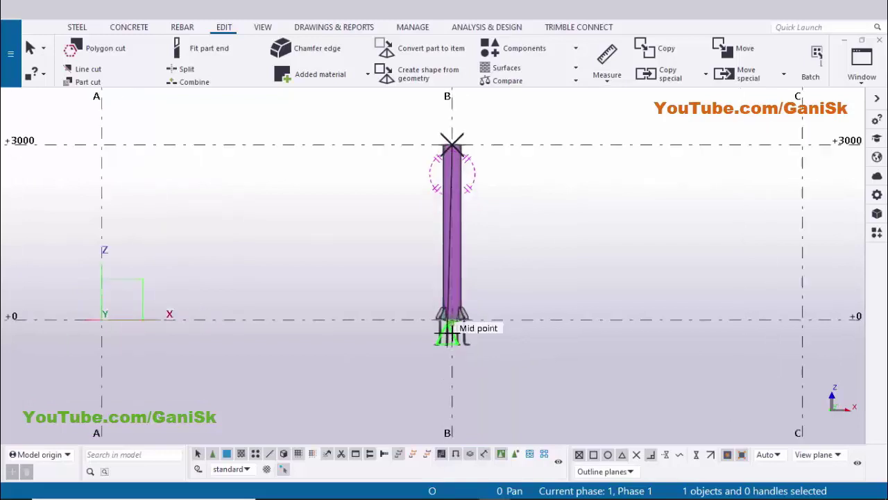
scroll(454, 321, "up", 5)
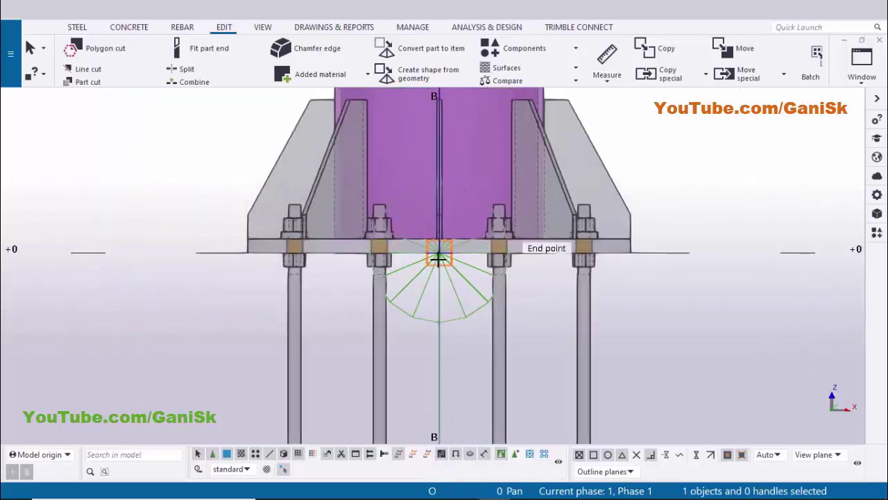
left_click(439, 255)
scroll(517, 293, "down", 3)
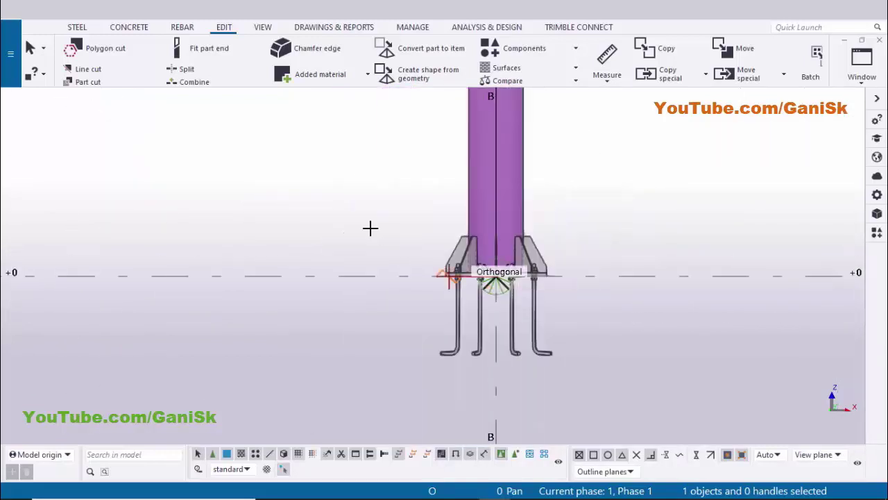
left_click(331, 182)
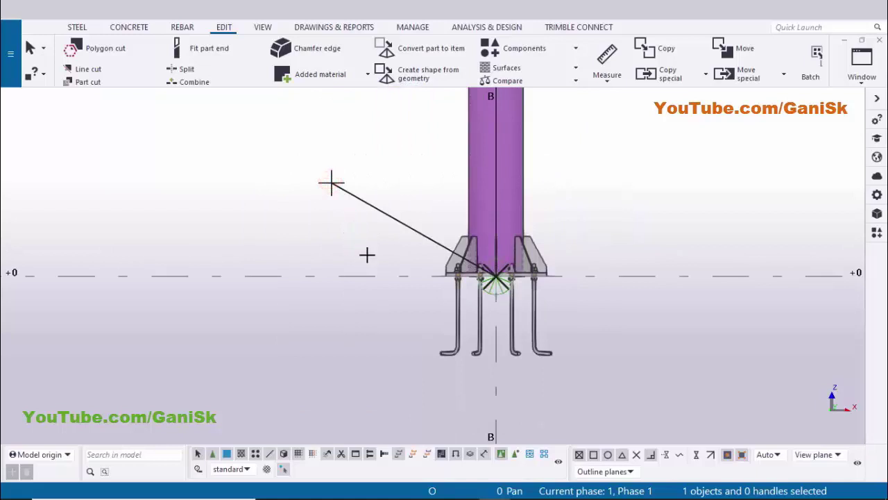
Review the column height and the base plate and stiffener dimensions in the PDF drawing, then return to the model
scroll(397, 210, "down", 5)
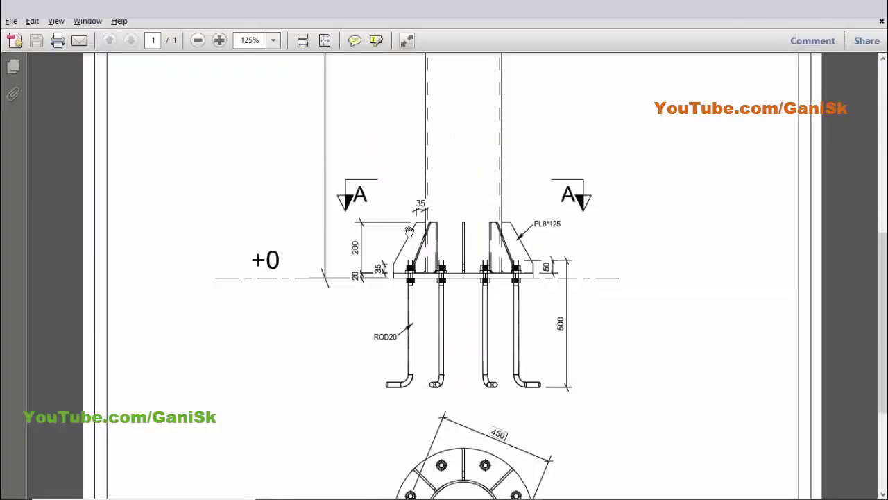
scroll(409, 230, "up", 5)
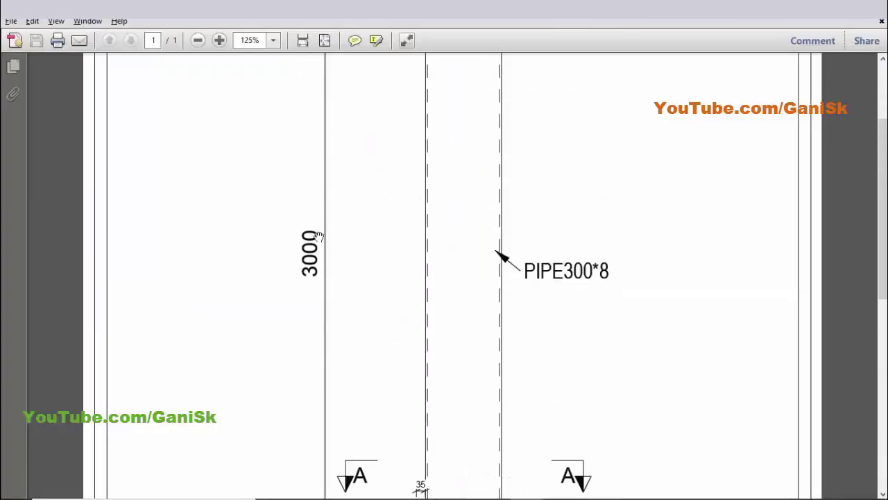
scroll(289, 272, "down", 5)
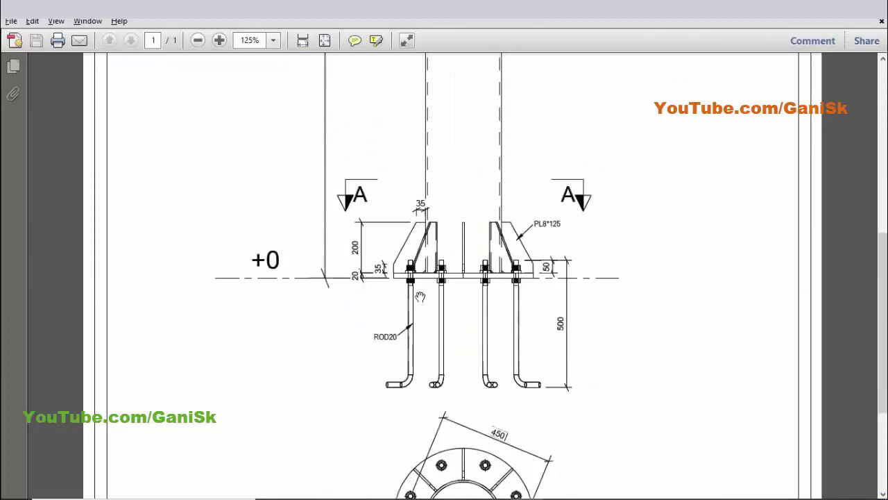
scroll(408, 276, "up", 3, "ctrl")
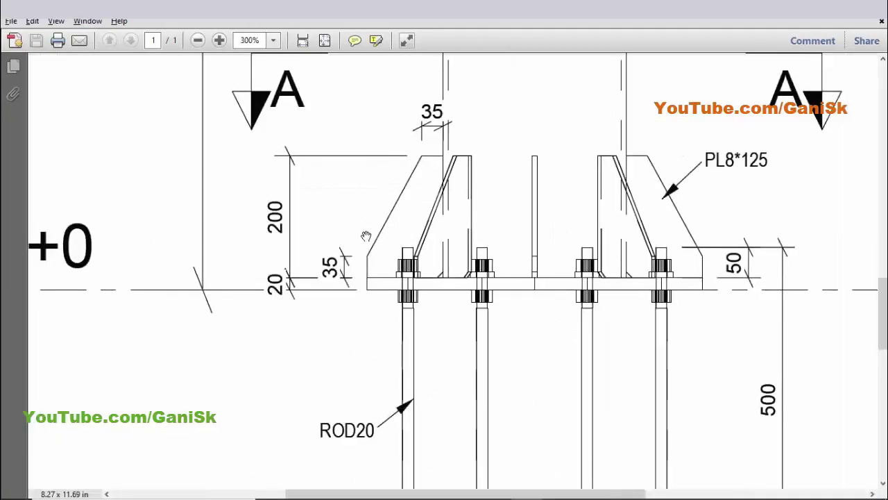
key("alt+Tab")
Check the base plate thickness in the PDF drawing and measure it vertically at the plate's outer edge in the model
scroll(430, 396, "up", 5)
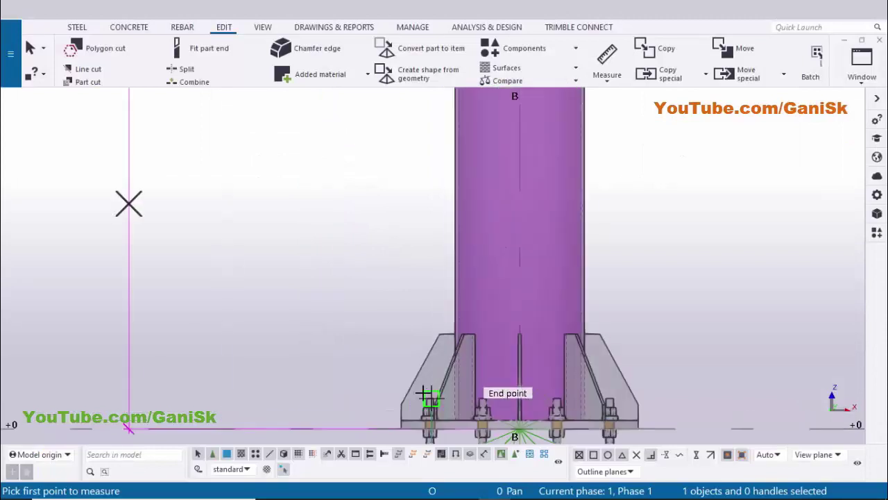
scroll(426, 393, "up", 5)
key("alt+Tab")
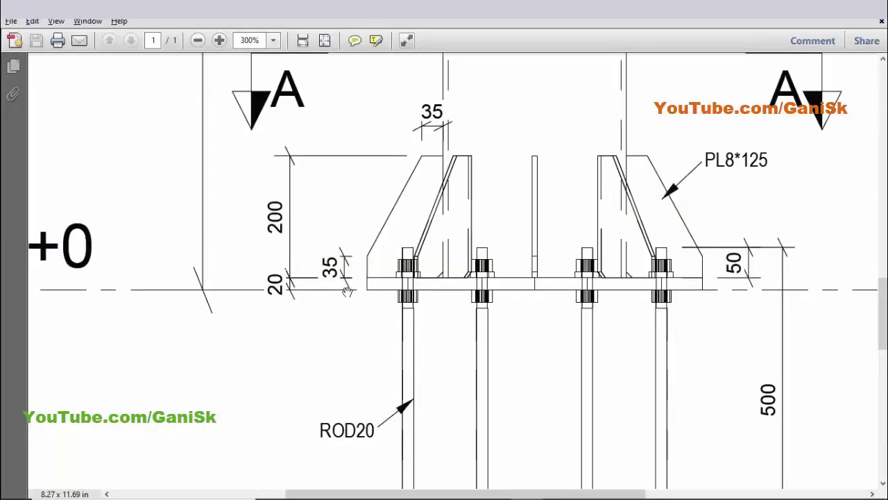
key("alt+Tab")
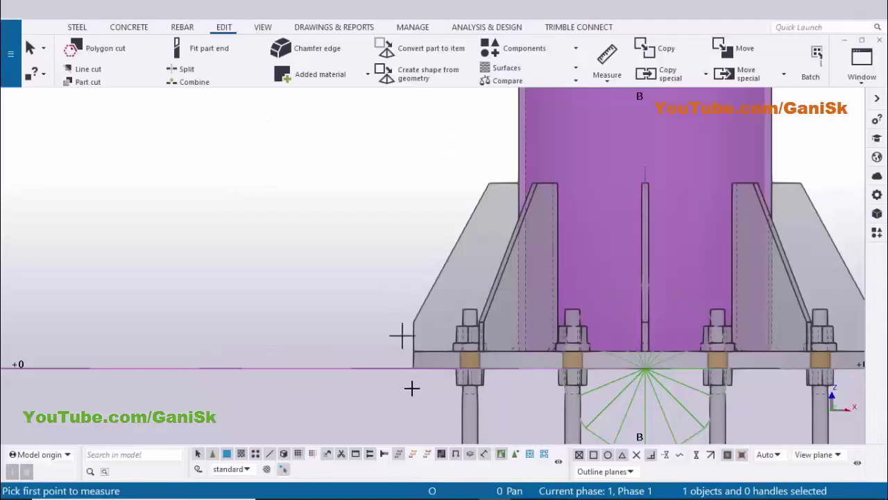
scroll(407, 400, "up", 3)
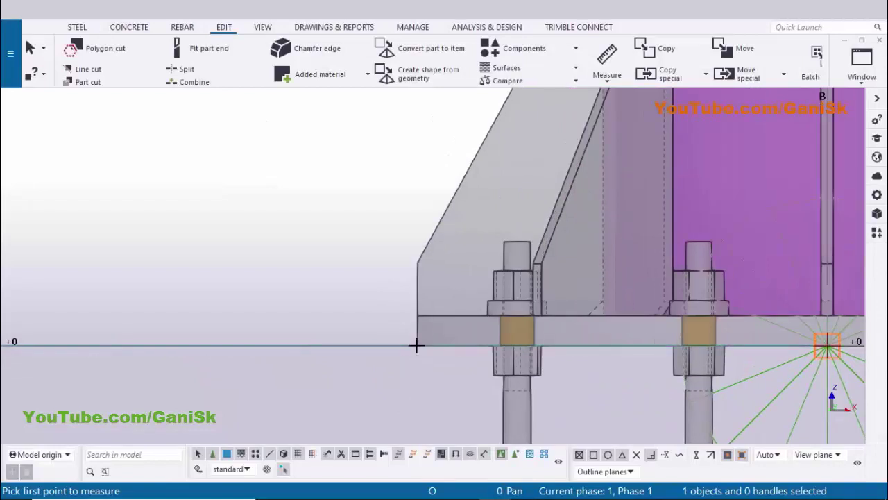
left_click(417, 316)
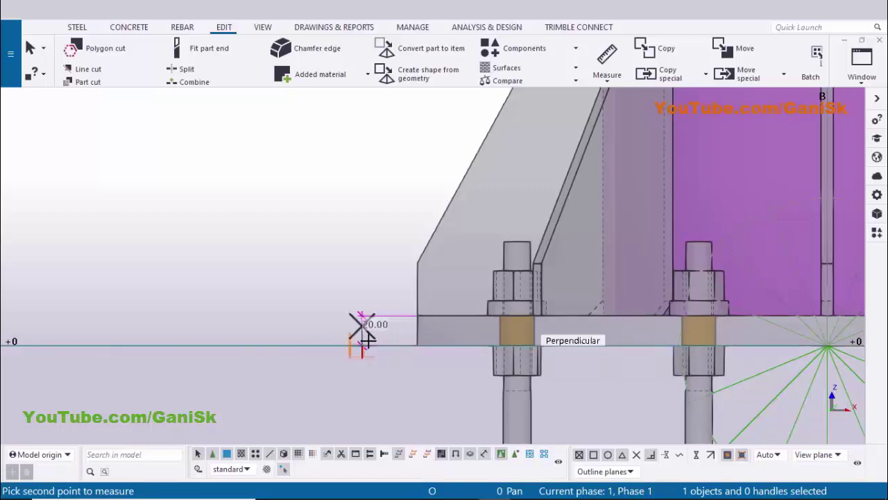
scroll(364, 338, "up", 3)
scroll(368, 339, "up", 1)
Check the stiffener height in the PDF drawing and measure it vertically from the base plate's upper face to the stiffener's upper corner
key("alt+Tab")
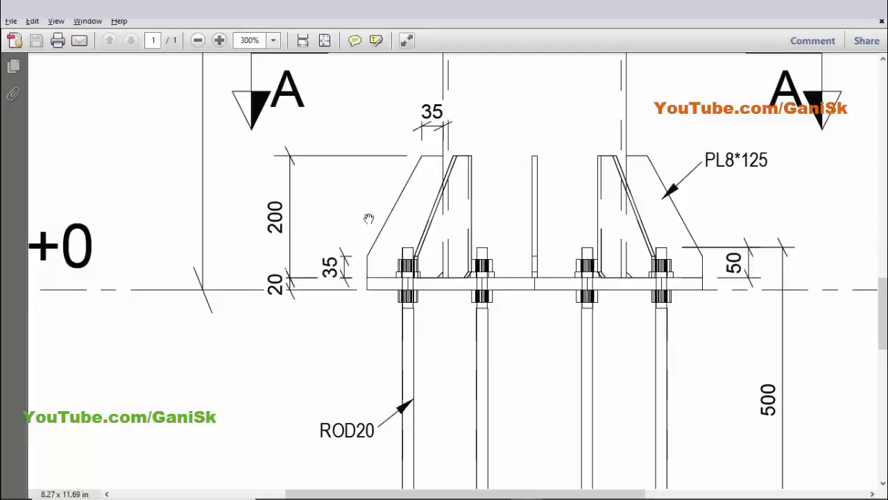
key("alt+Tab")
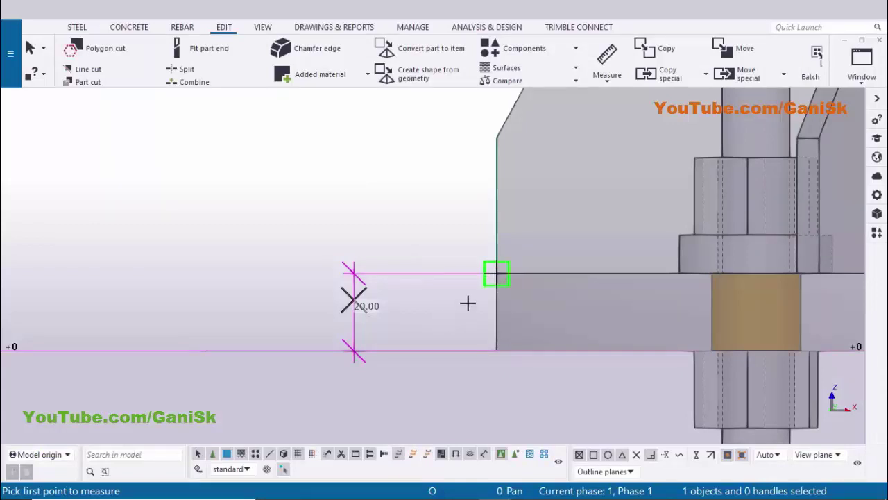
scroll(479, 281, "down", 3)
scroll(516, 201, "up", 1)
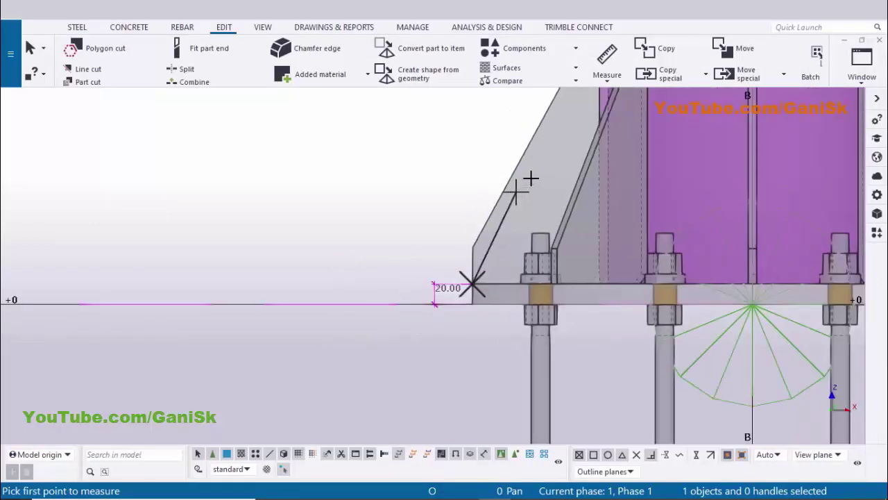
scroll(530, 179, "down", 3)
scroll(522, 198, "up", 2)
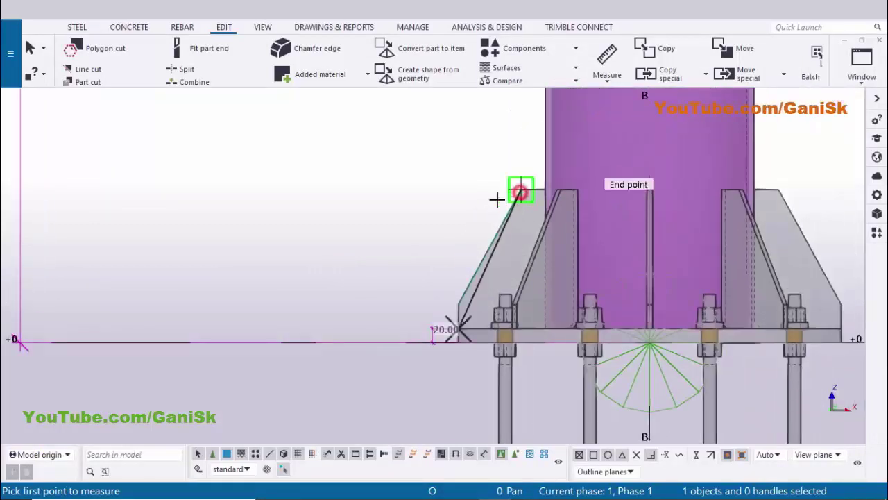
left_click(497, 199)
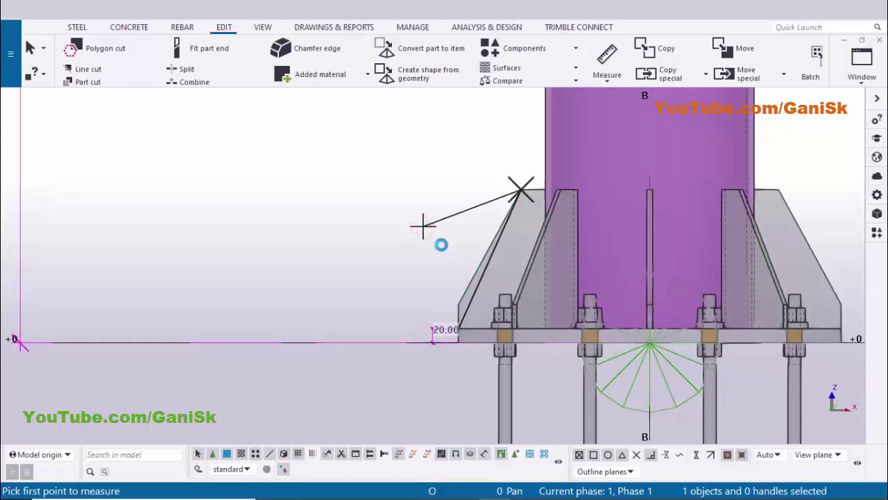
left_click(423, 226)
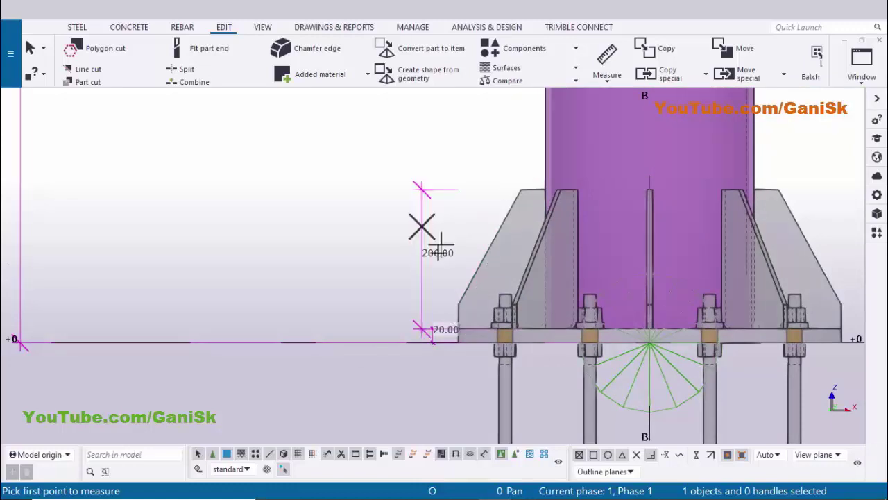
Check the stiffener's edge dimensions in the PDF drawing and measure the height of its short outer vertical edge in the model
key("alt+Tab")
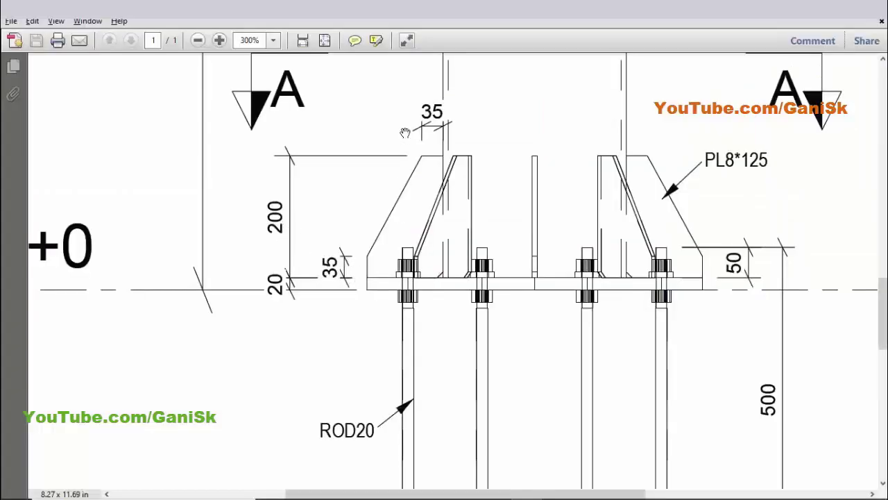
key("alt+Tab")
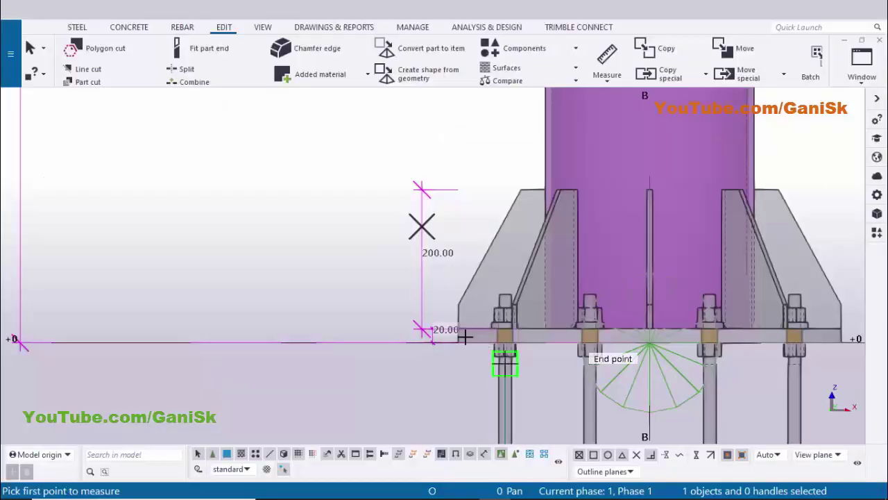
scroll(498, 355, "up", 2)
scroll(444, 314, "up", 1)
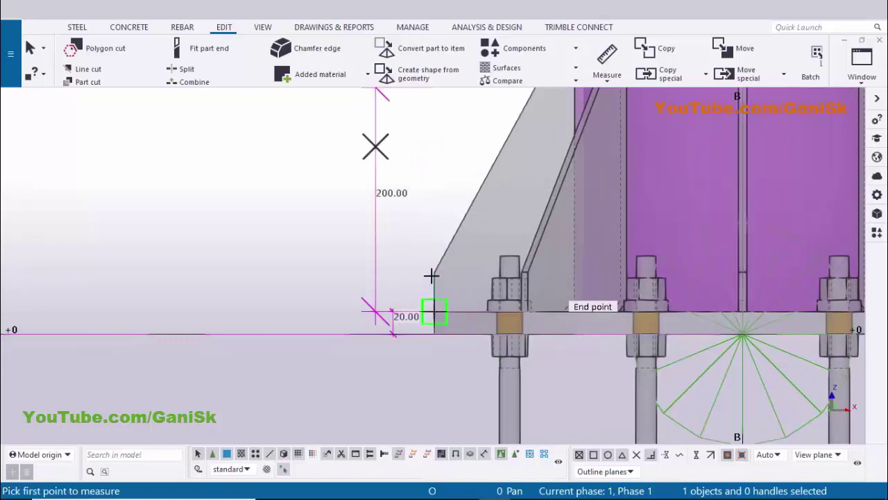
left_click(434, 312)
left_click(433, 272)
left_click(406, 282)
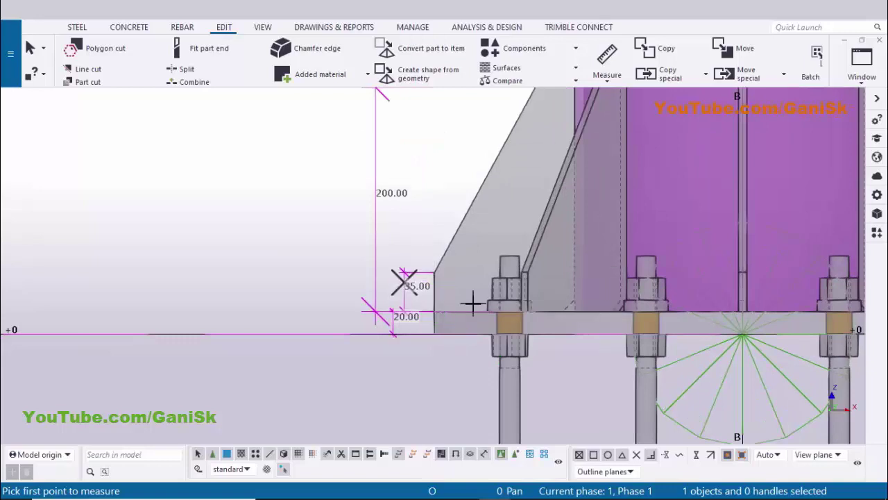
Measure the horizontal distance along the stiffener's upper edge from its outer corner to the pipe's face
middle_click_drag(475, 301, 466, 318)
scroll(511, 201, "down", 1)
middle_click_drag(512, 201, 455, 343)
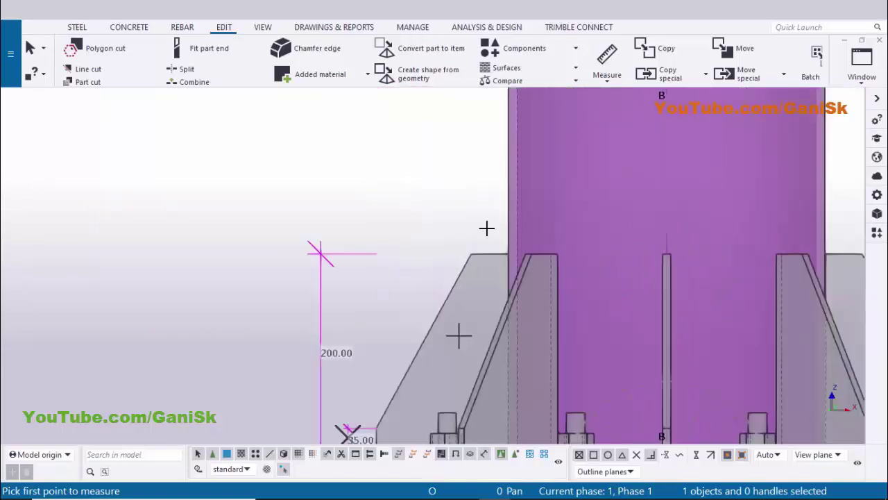
scroll(465, 253, "up", 1)
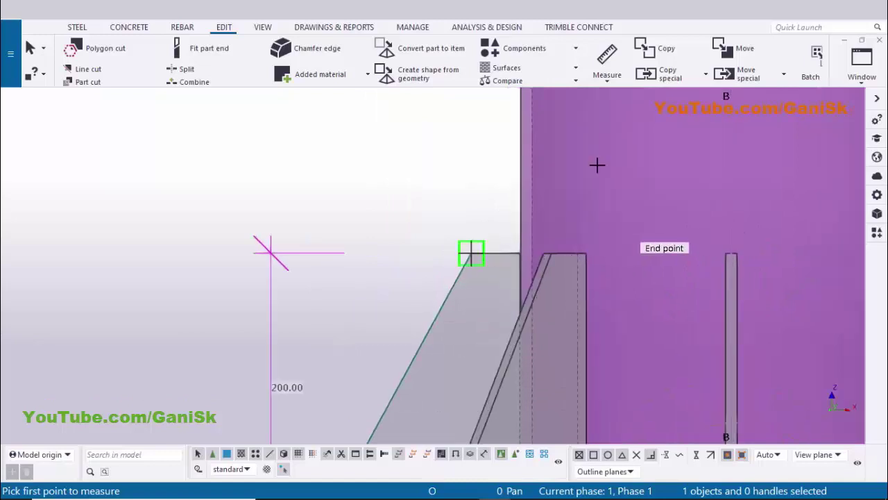
left_click(616, 82)
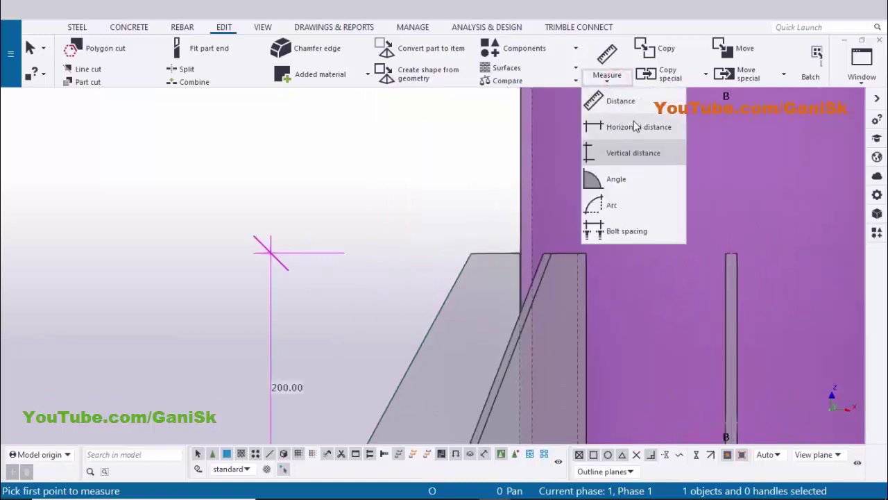
left_click(620, 125)
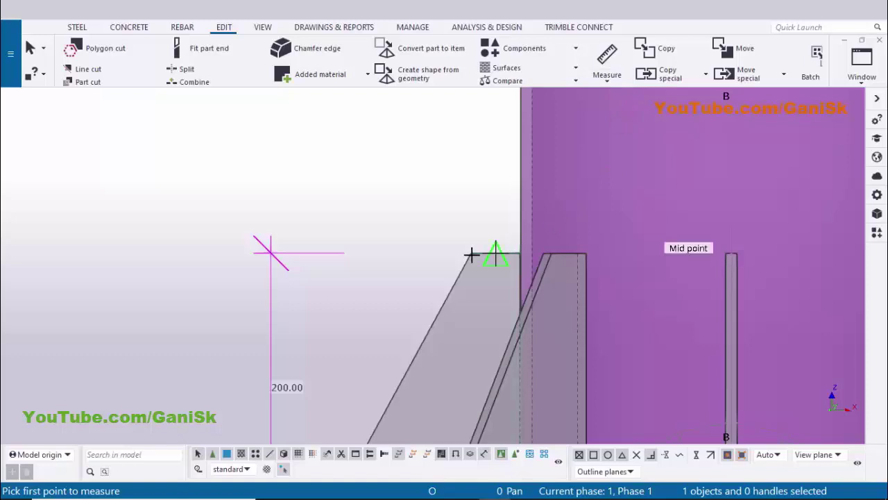
left_click(522, 254)
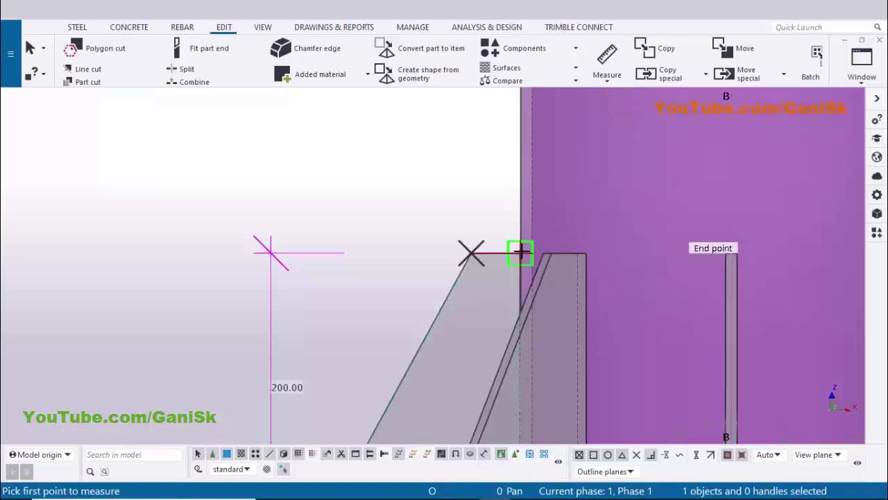
scroll(520, 254, "up", 1)
left_click(521, 253)
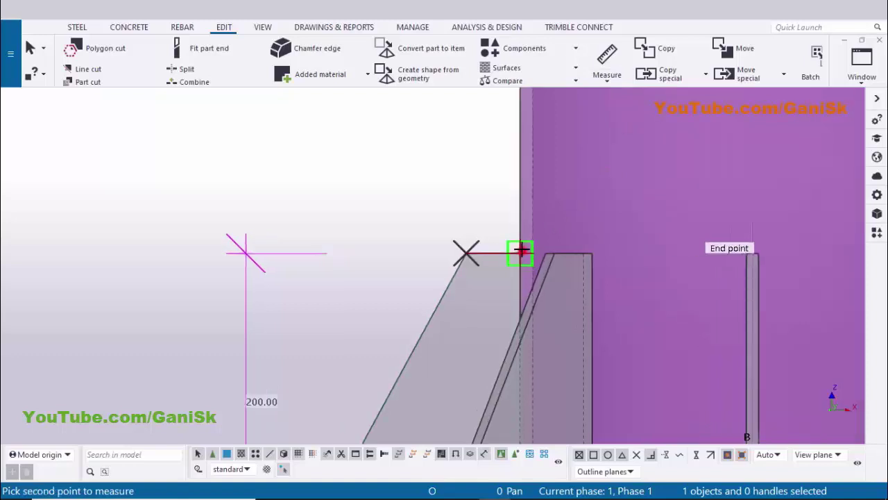
left_click(511, 199)
scroll(499, 197, "up", 1)
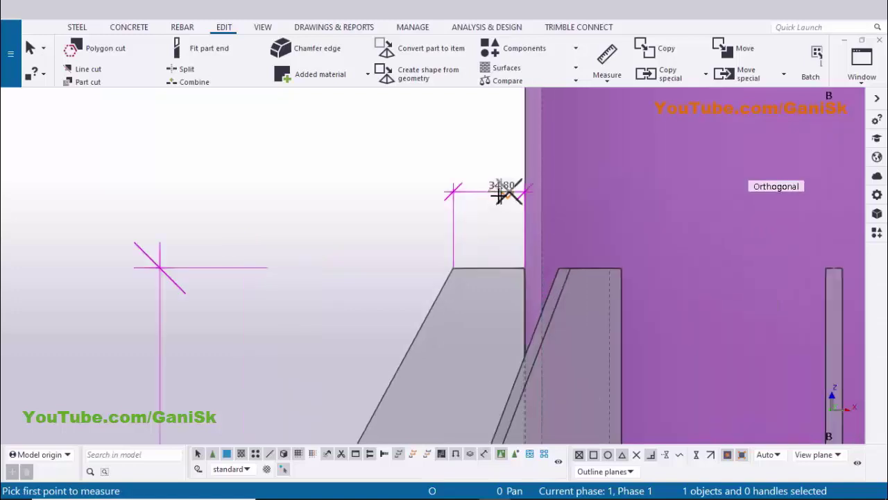
scroll(513, 213, "down", 1)
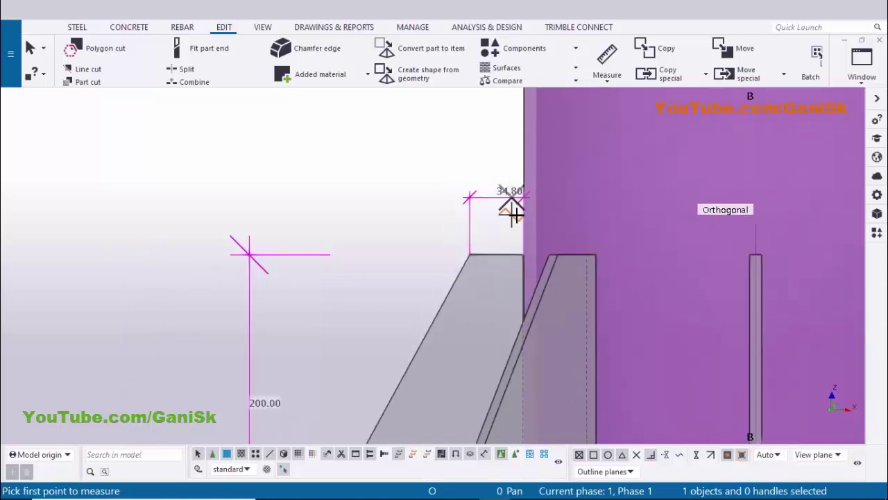
Check the anchor rod's projection in the PDF drawing and measure it vertically from the base plate's upper face to the rod's top
scroll(514, 214, "down", 2)
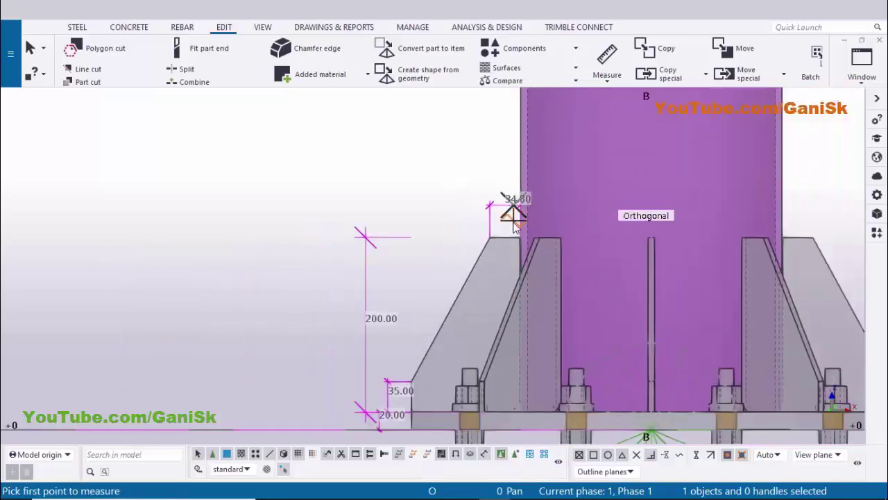
key("alt+Tab")
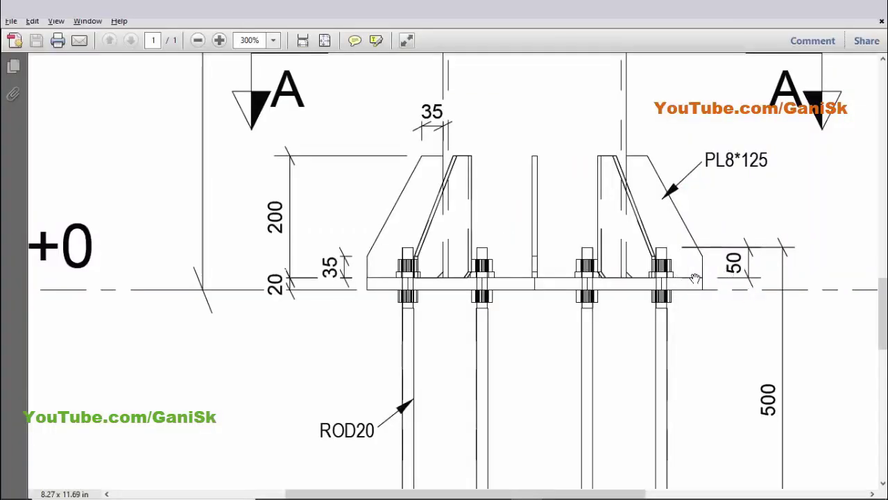
scroll(695, 279, "down", 6)
scroll(716, 312, "up", 3)
key("alt+Tab")
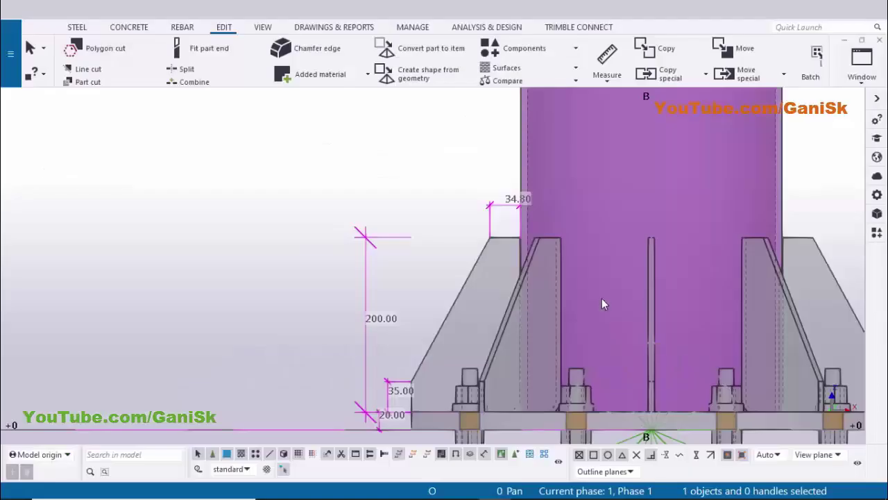
scroll(624, 308, "down", 2)
middle_click_drag(798, 297, 600, 275)
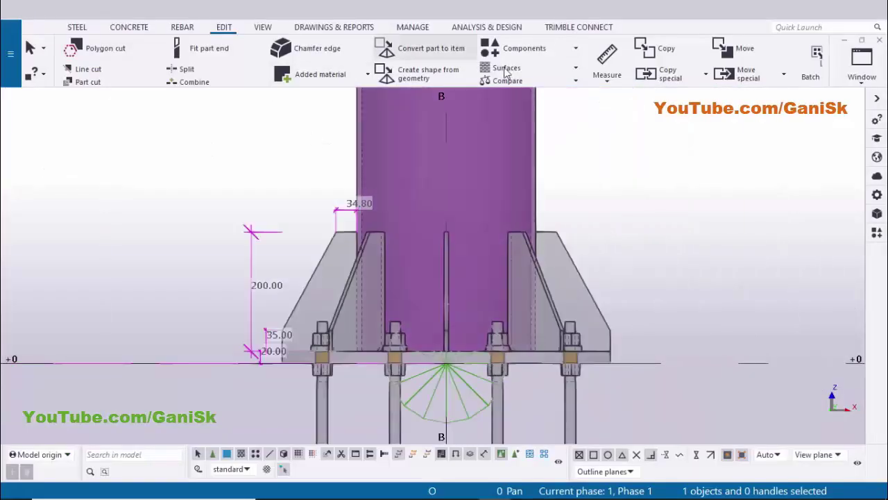
left_click(593, 77)
left_click(617, 152)
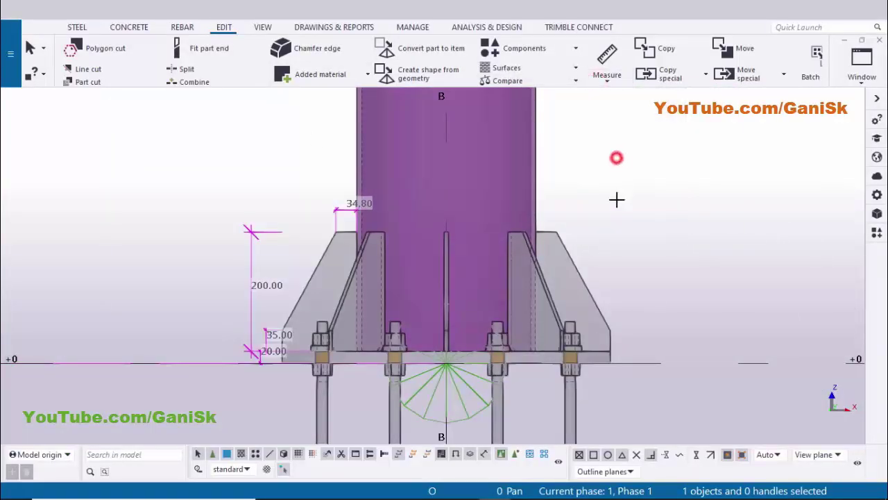
scroll(610, 354, "up", 4)
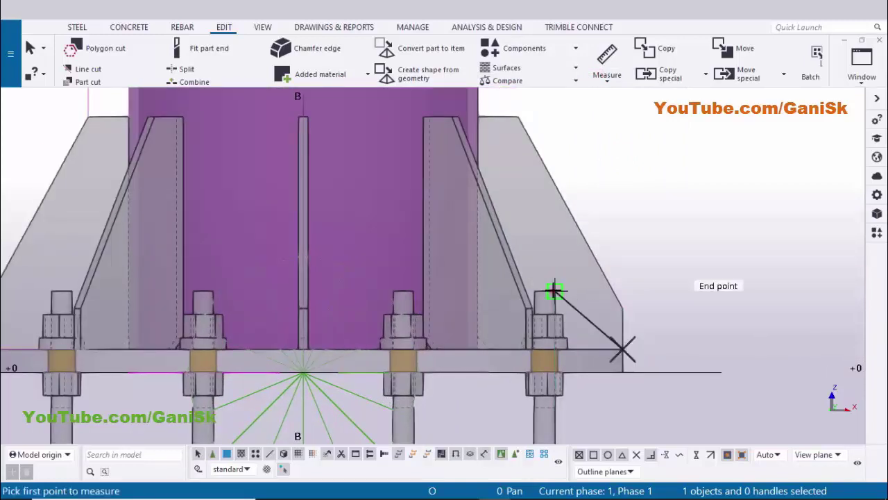
left_click(683, 306)
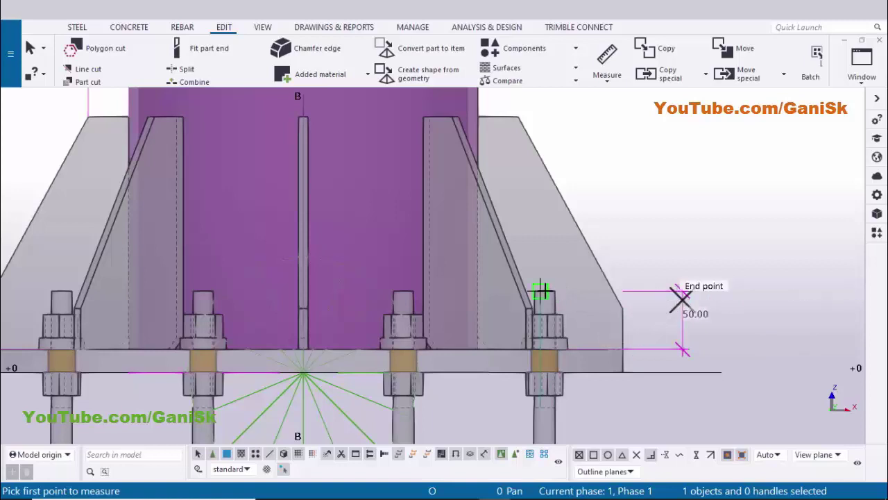
Measure the anchor rod's overall vertical height from its threaded top end to the underside of its hook
left_click(544, 291)
middle_click_drag(567, 213, 555, 97)
scroll(555, 98, "down", 1)
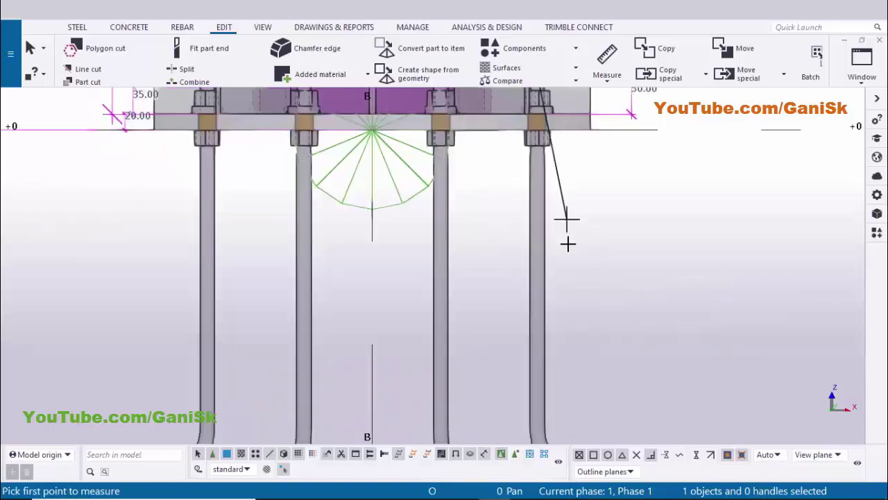
scroll(569, 242, "down", 1)
scroll(593, 374, "up", 1)
scroll(597, 388, "up", 3)
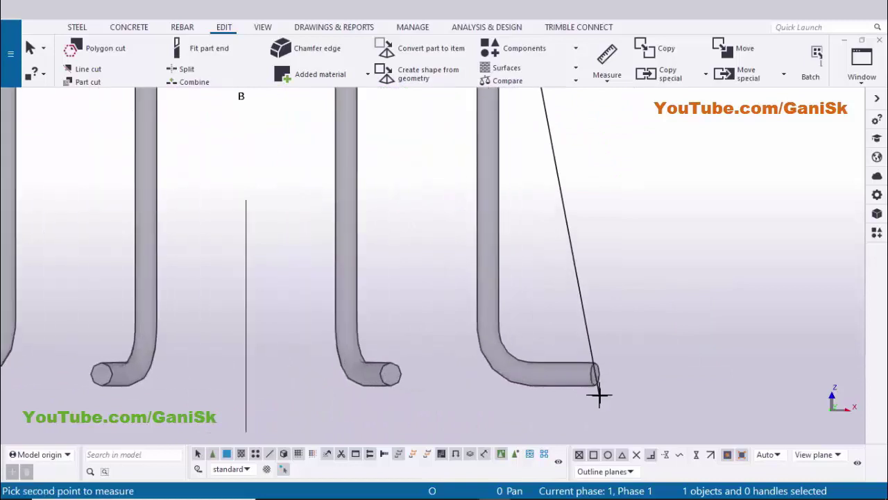
left_click(594, 384)
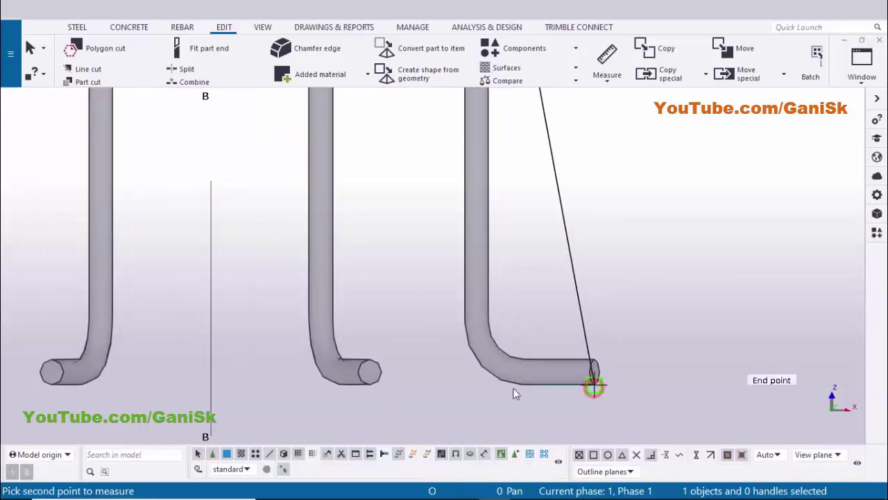
scroll(513, 392, "down", 5)
left_click(653, 322)
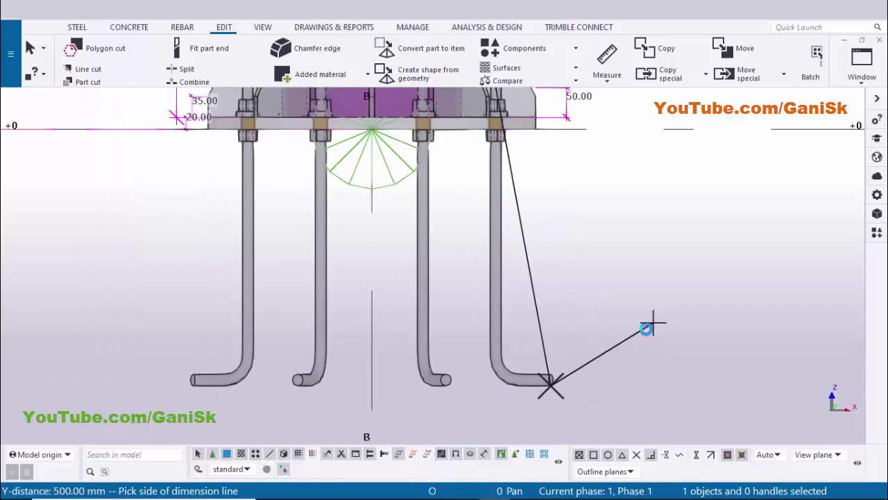
left_click(652, 324)
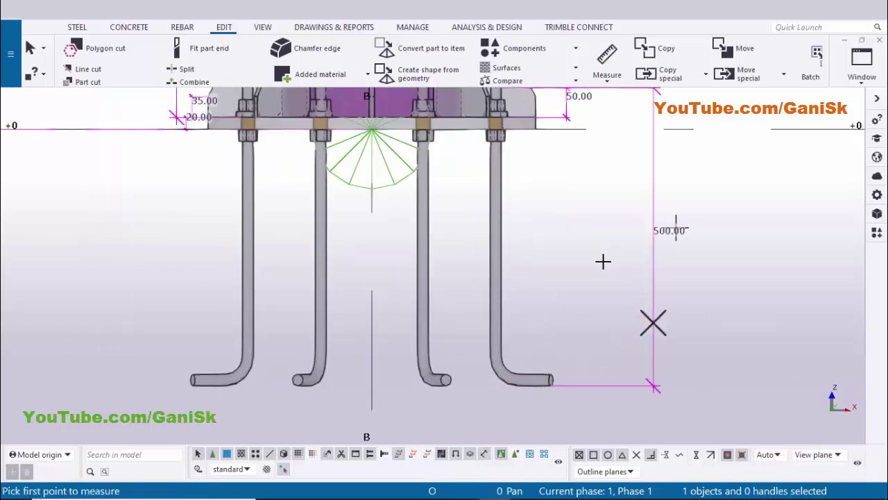
Check the base plate diameter in section A - A of the PDF drawing and switch the model to the PLAN @+0 view
key("alt+Tab")
scroll(646, 285, "down", 10)
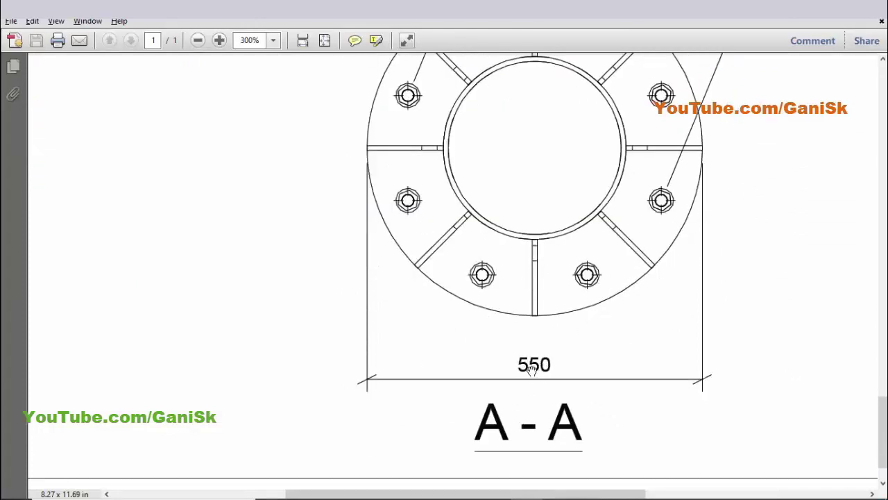
key("alt+Tab")
scroll(532, 319, "down", 3)
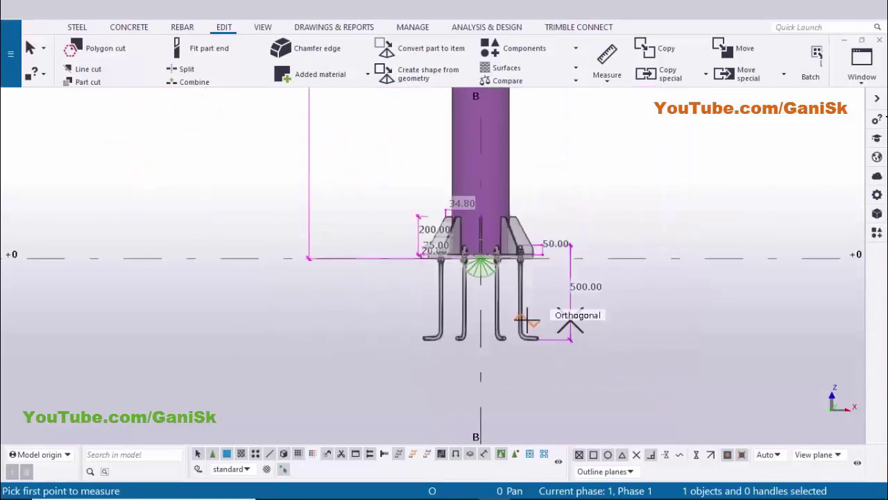
left_click(862, 61)
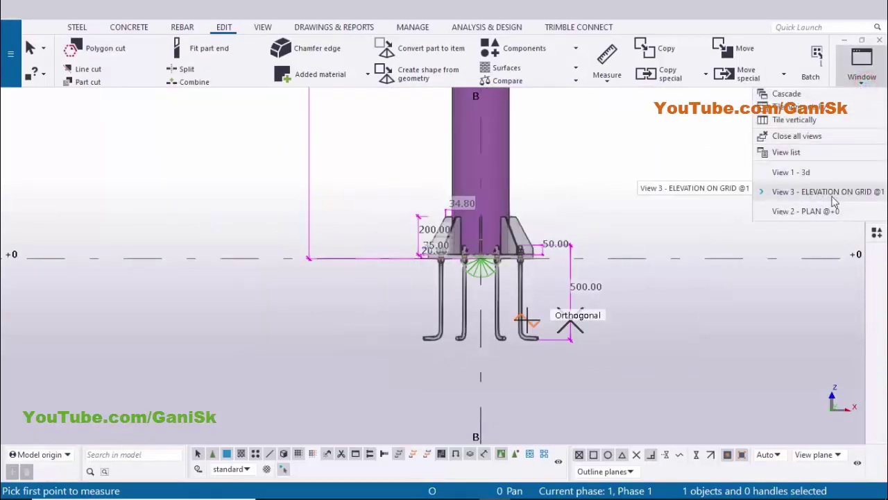
left_click(791, 211)
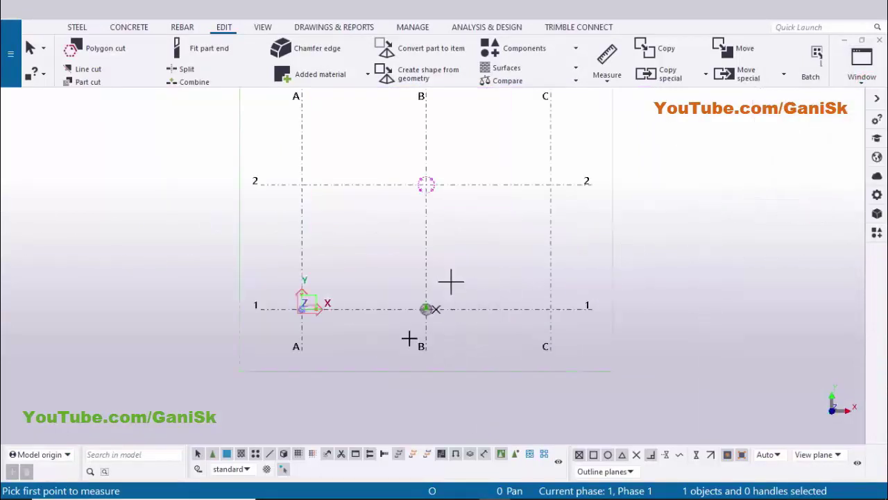
Measure the base plate's diameter horizontally along grid line 1 between its two outermost edge points
scroll(422, 318, "up", 5)
left_click(614, 79)
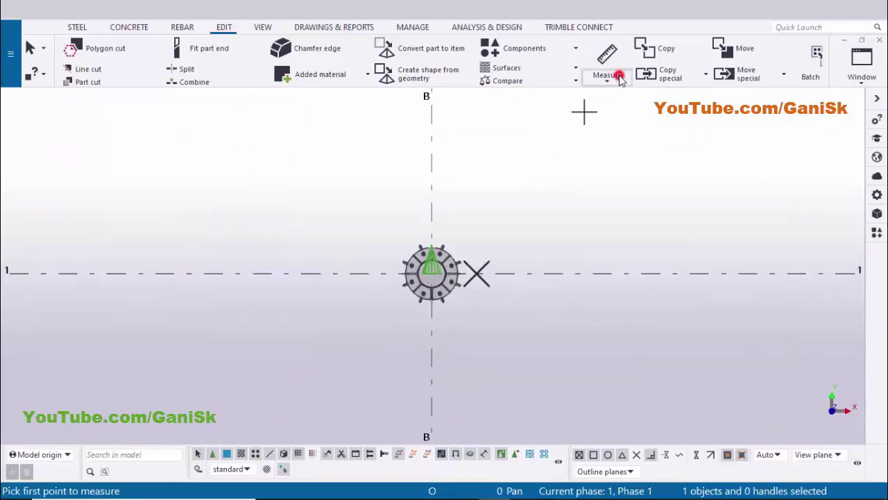
left_click(624, 122)
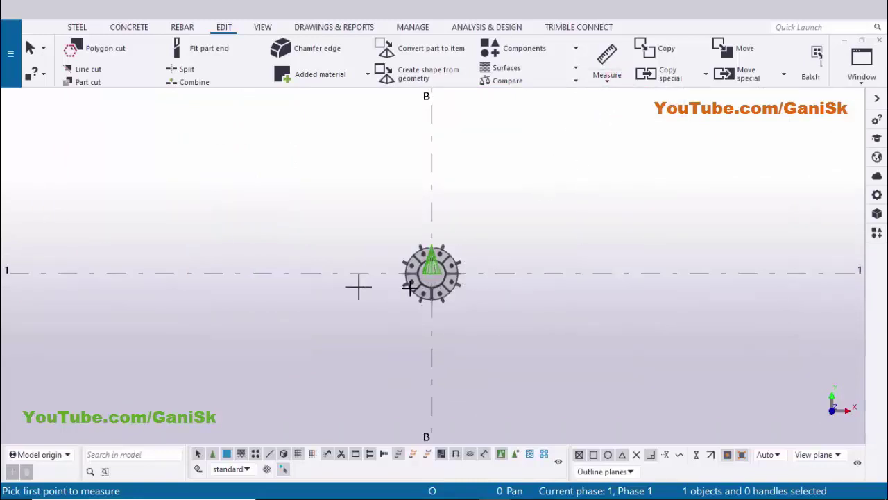
scroll(426, 278, "up", 8)
scroll(441, 247, "up", 5)
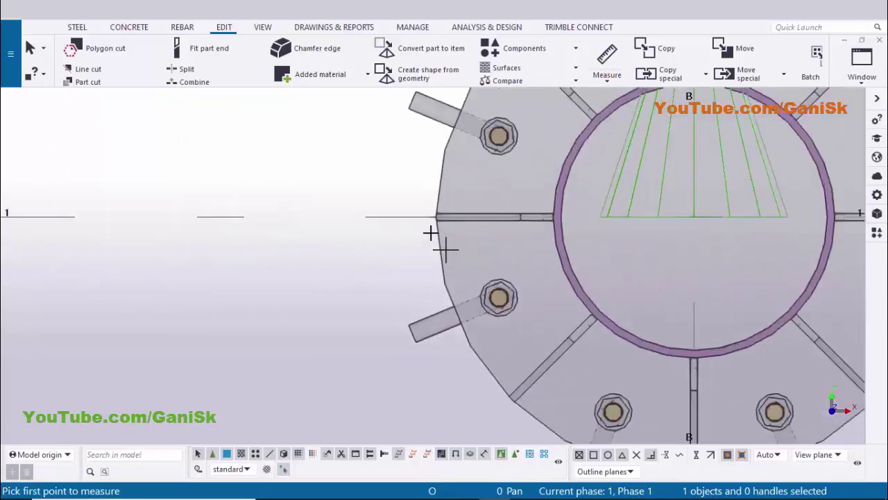
scroll(430, 202, "up", 2)
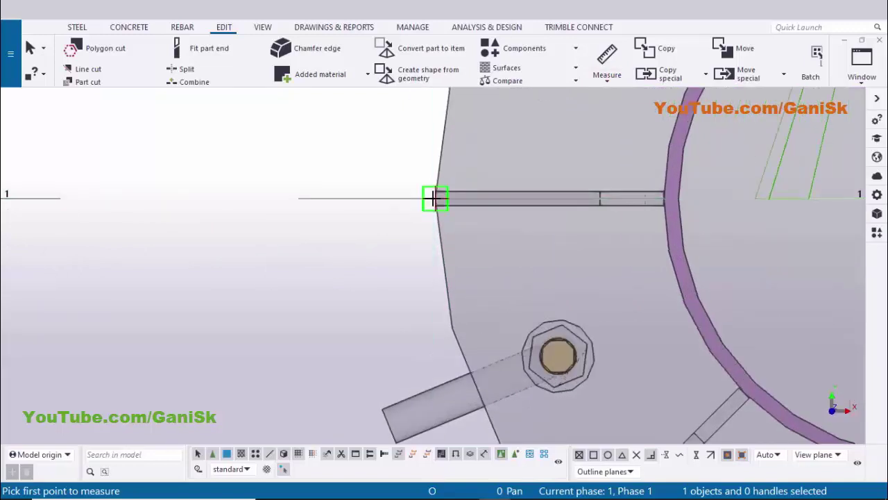
left_click(357, 209)
scroll(357, 209, "down", 6)
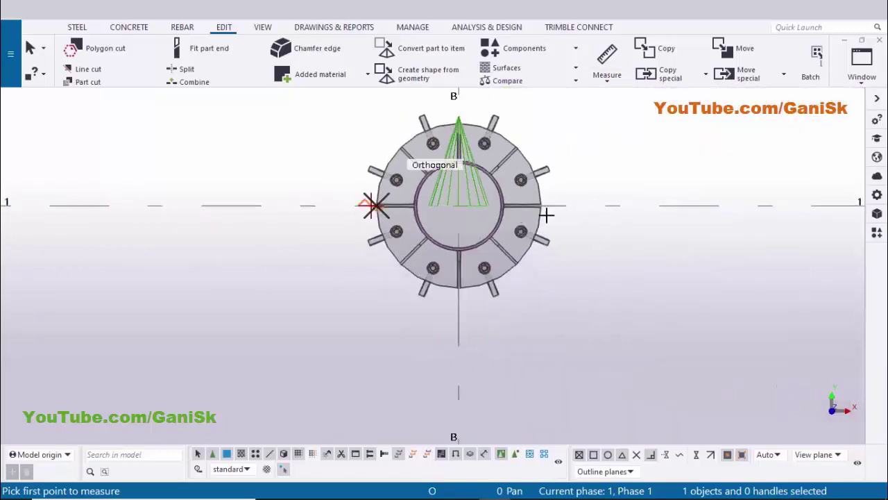
scroll(540, 204, "up", 4)
scroll(540, 205, "up", 5)
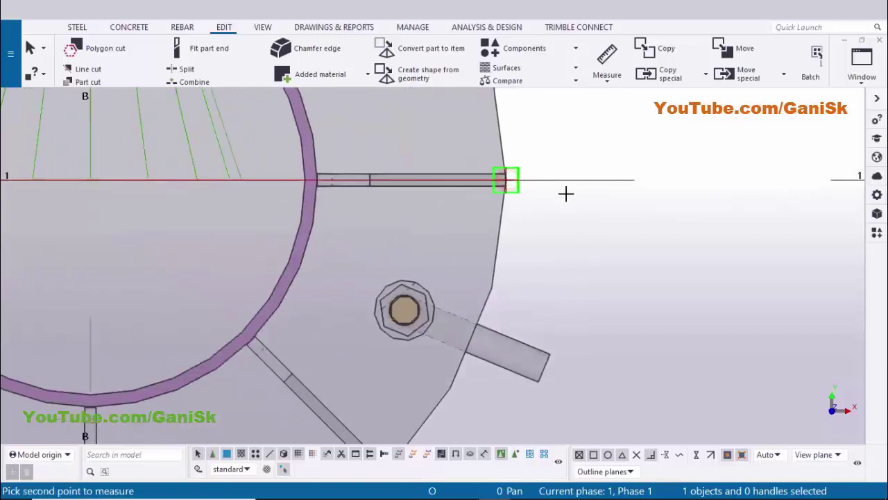
scroll(566, 194, "down", 5)
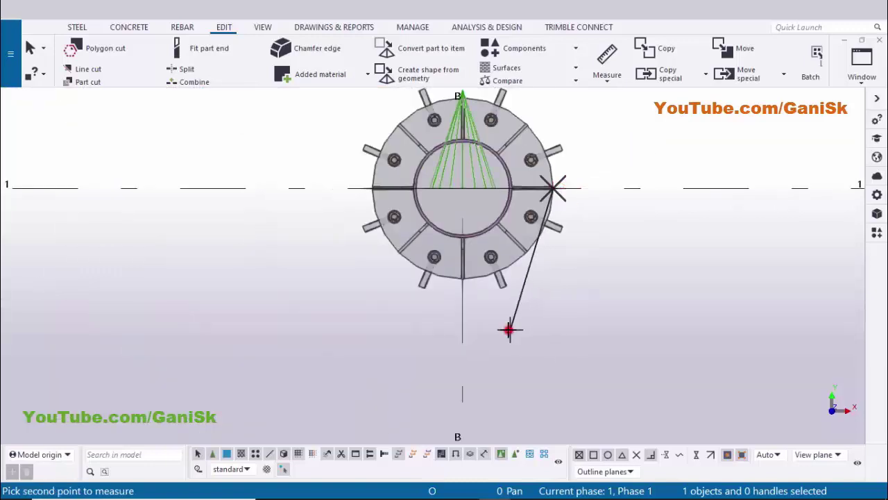
left_click(550, 335)
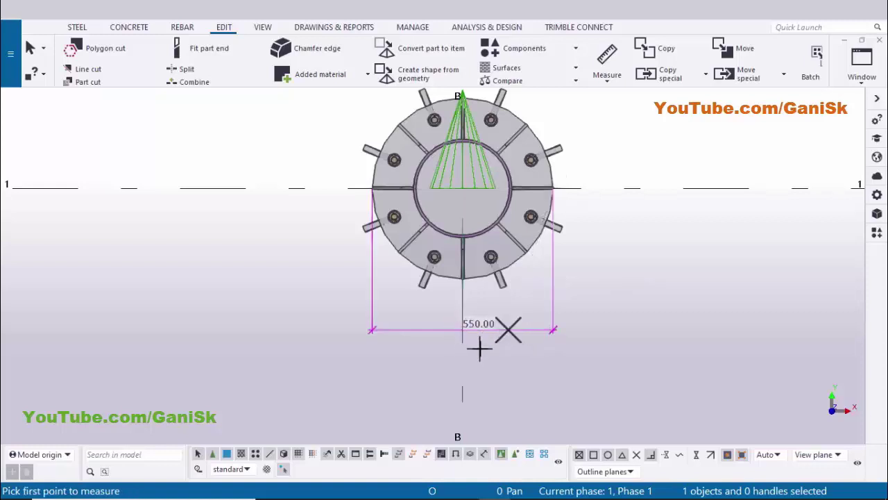
Check the distance between diametrically opposite anchor rods in section A - A of the PDF drawing
key("alt+Tab")
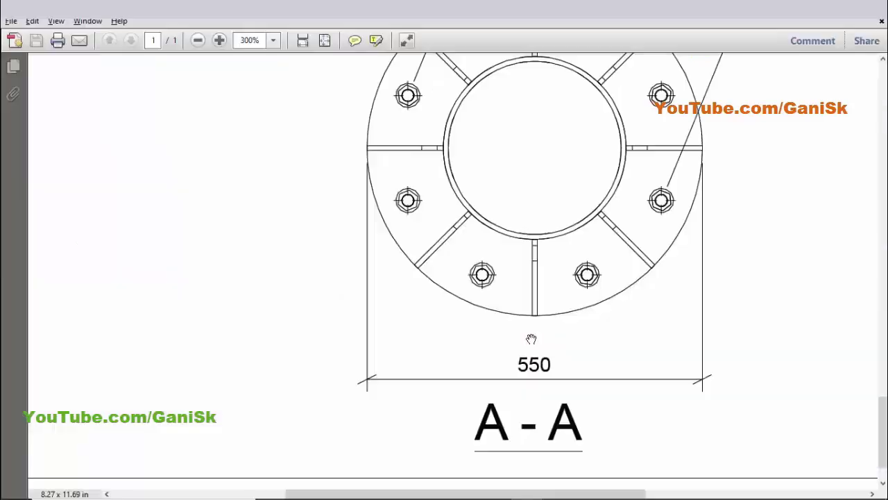
scroll(533, 338, "up", 5)
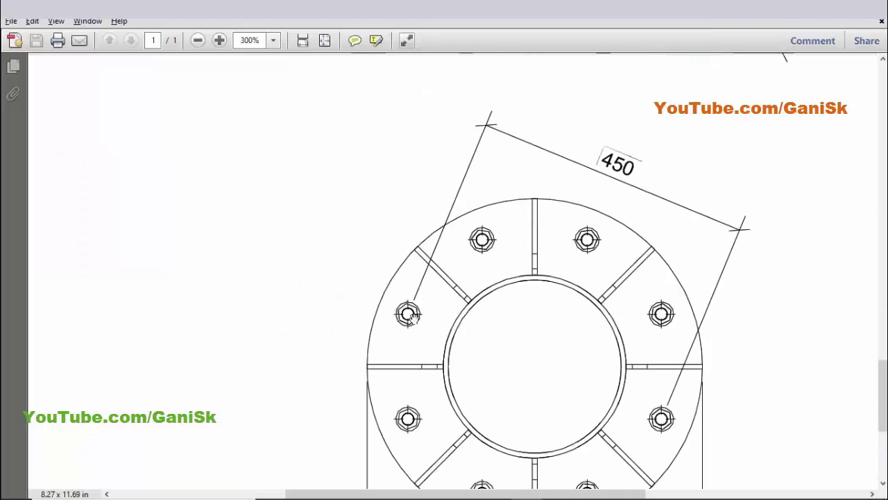
key("alt+Tab")
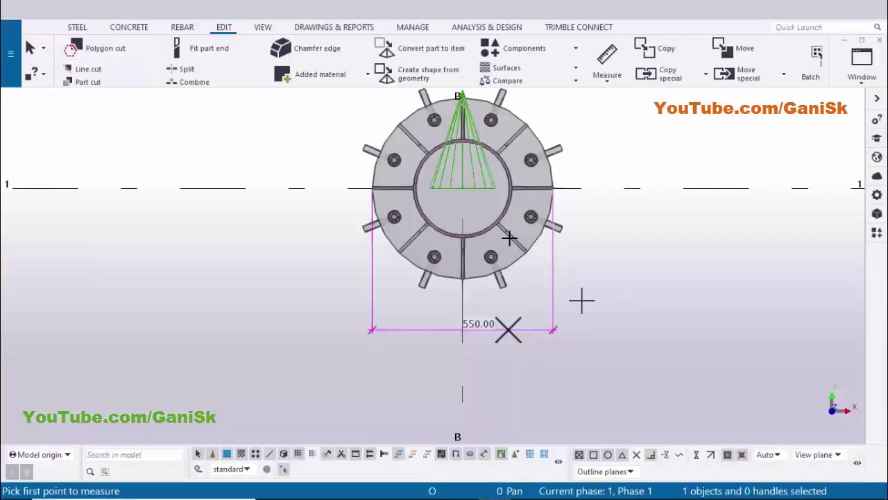
Measure the direct distance between the centres of two diametrically opposite anchor rods in the plan view and end measuring
left_click(606, 85)
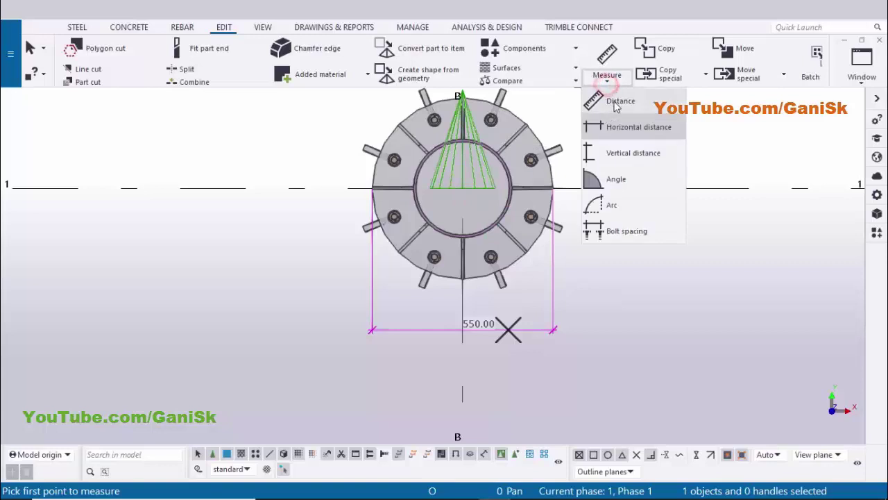
left_click(613, 103)
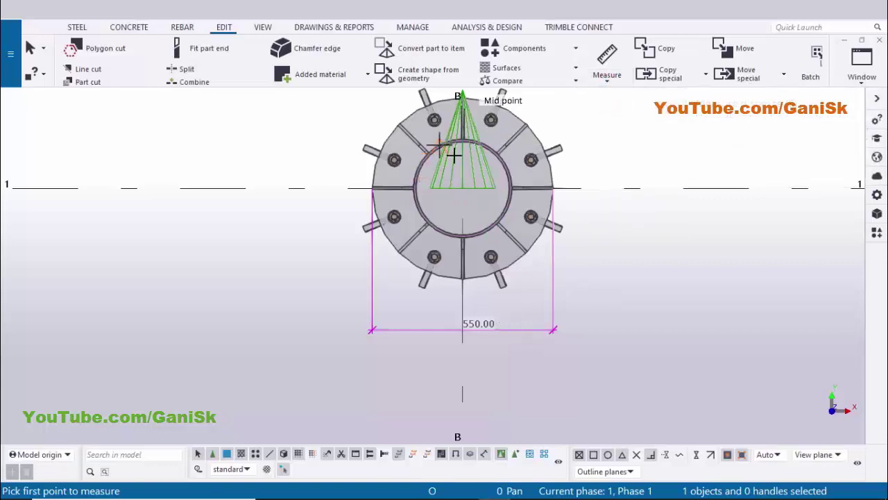
scroll(436, 125, "up", 4)
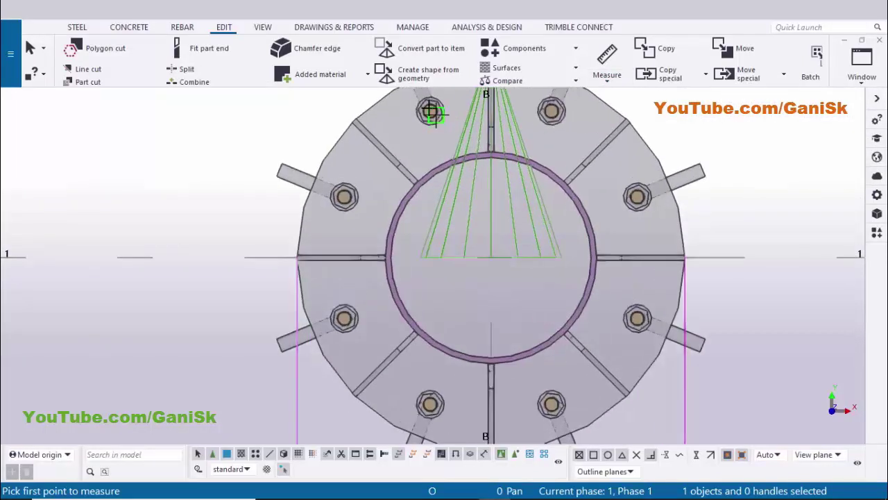
left_click(512, 203)
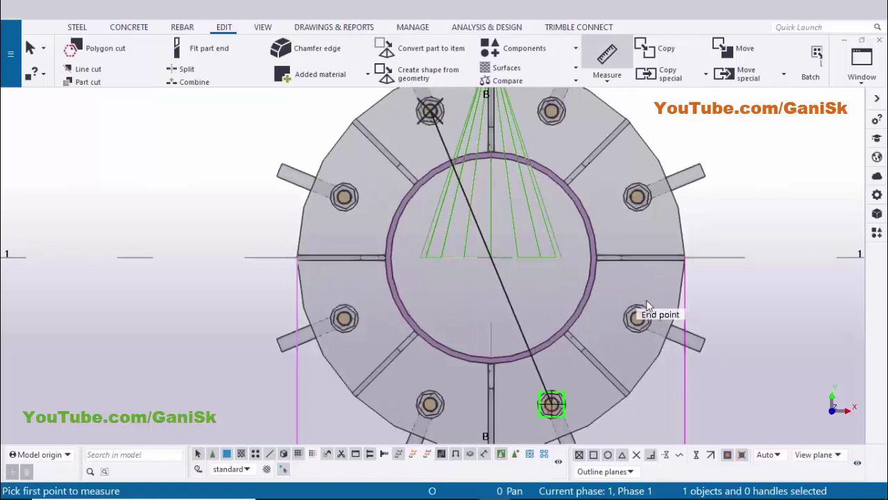
scroll(715, 222, "down", 2)
left_click(715, 220)
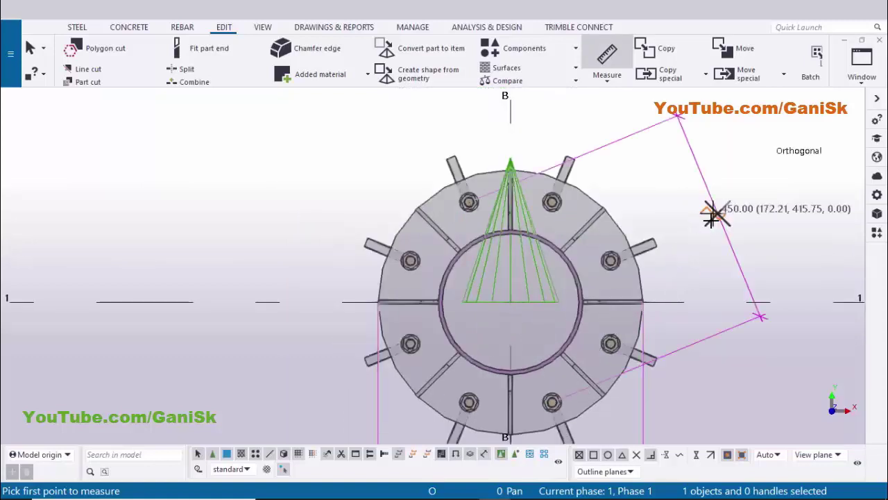
scroll(747, 222, "up", 1)
scroll(747, 218, "up", 3)
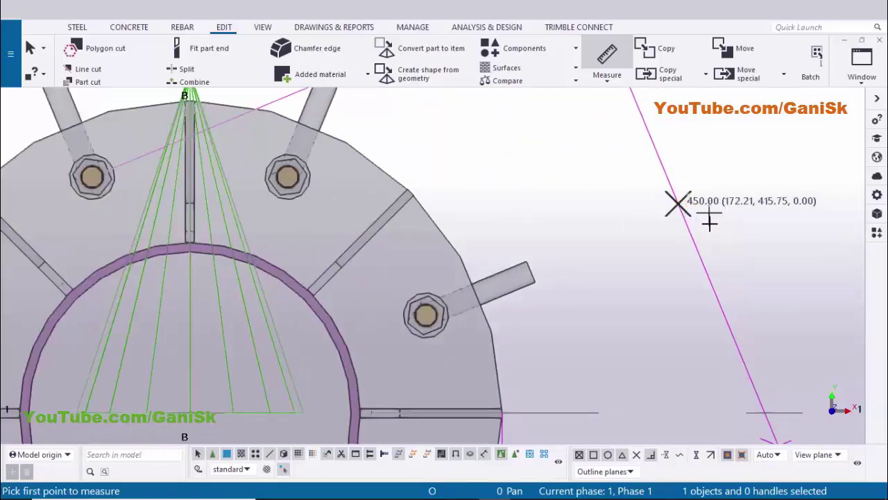
scroll(709, 220, "down", 4)
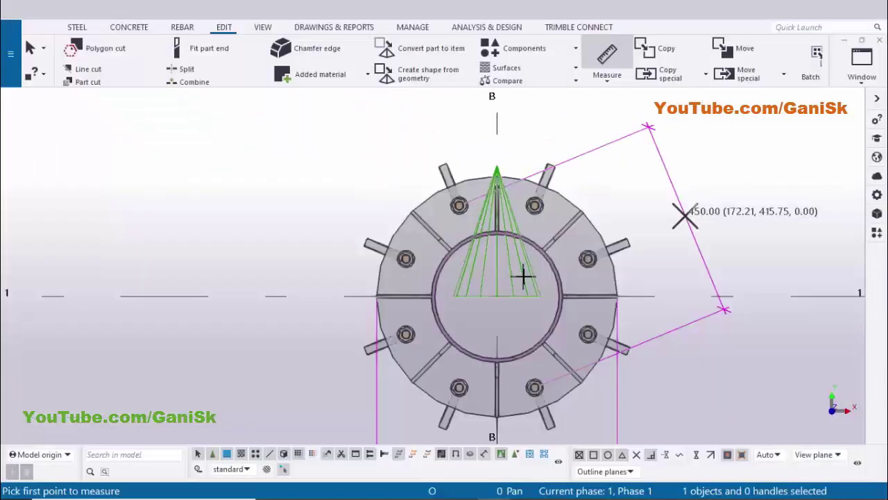
scroll(523, 274, "down", 5)
right_click(604, 173)
left_click(629, 183)
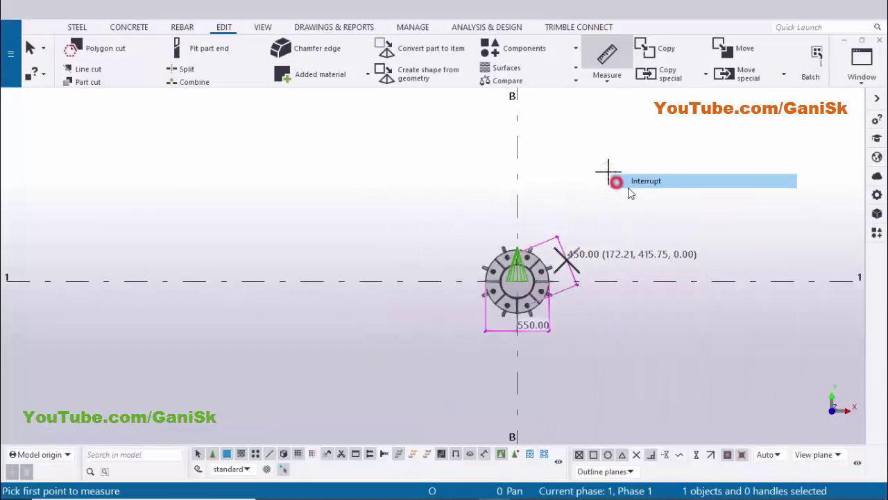
Redraw the PLAN @+0 view and the ELEVATION ON GRID @1 view to clear their temporary measurements
right_click(610, 162)
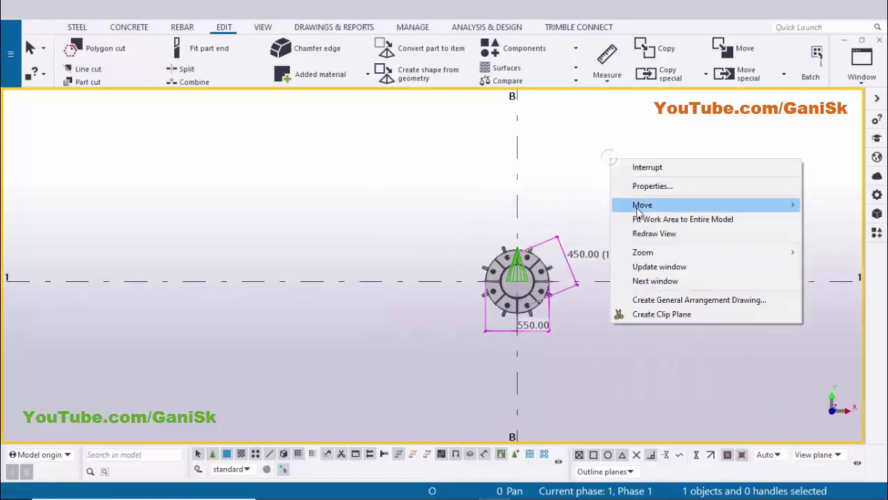
left_click(642, 234)
left_click(874, 81)
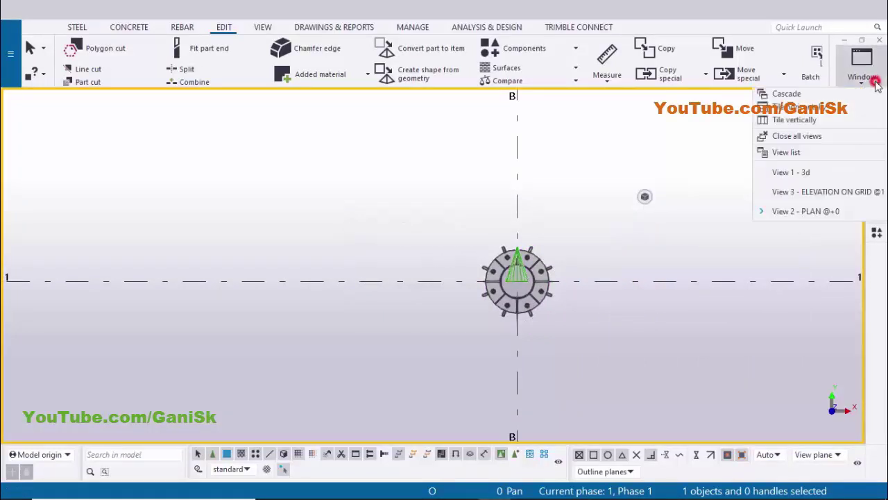
left_click(817, 191)
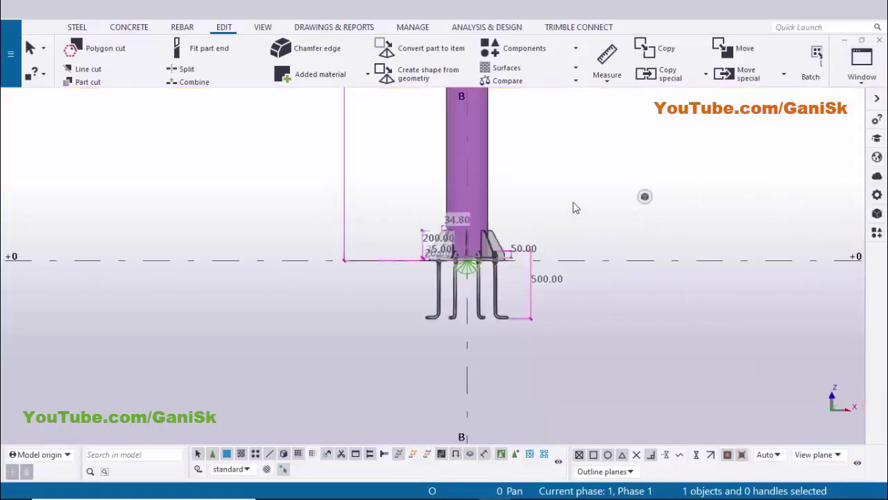
right_click(567, 161)
left_click(611, 223)
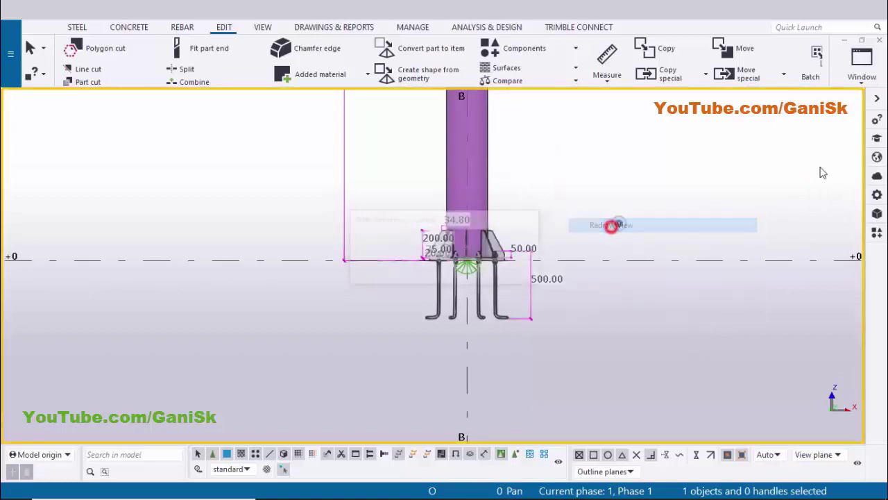
Switch to the 3d view and examine the column's base plate, stiffeners and hooked anchor rods from several angles
left_click(855, 82)
left_click(815, 173)
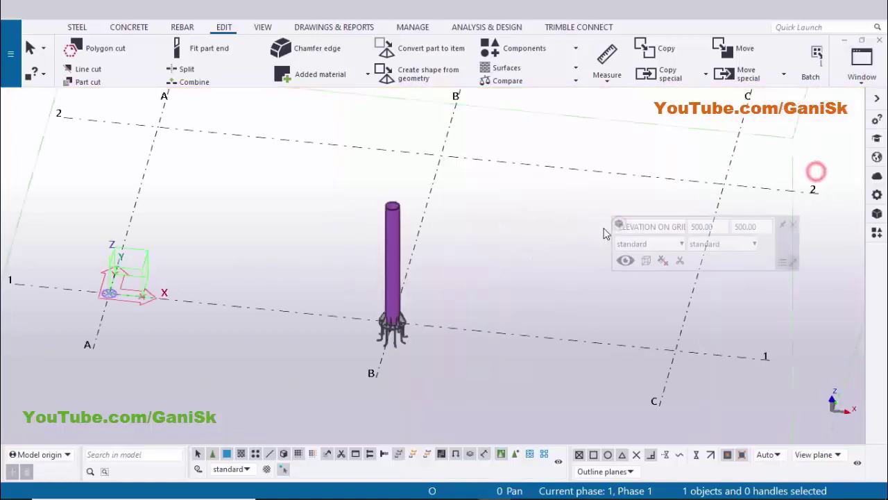
scroll(462, 302, "up", 3)
middle_click_drag(463, 302, 527, 208, "ctrl")
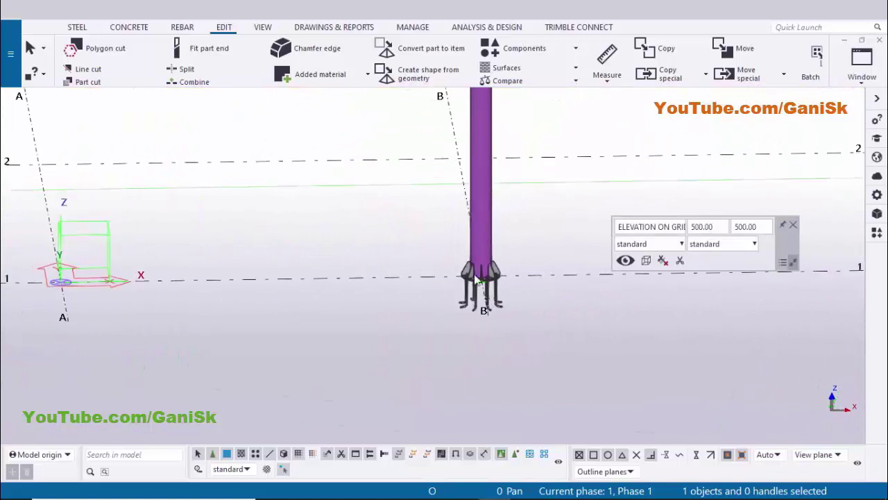
scroll(485, 261, "up", 3)
scroll(469, 286, "up", 3)
scroll(474, 315, "down", 3)
middle_click_drag(474, 315, 471, 285, "ctrl")
scroll(463, 297, "down", 2)
scroll(473, 285, "up", 2)
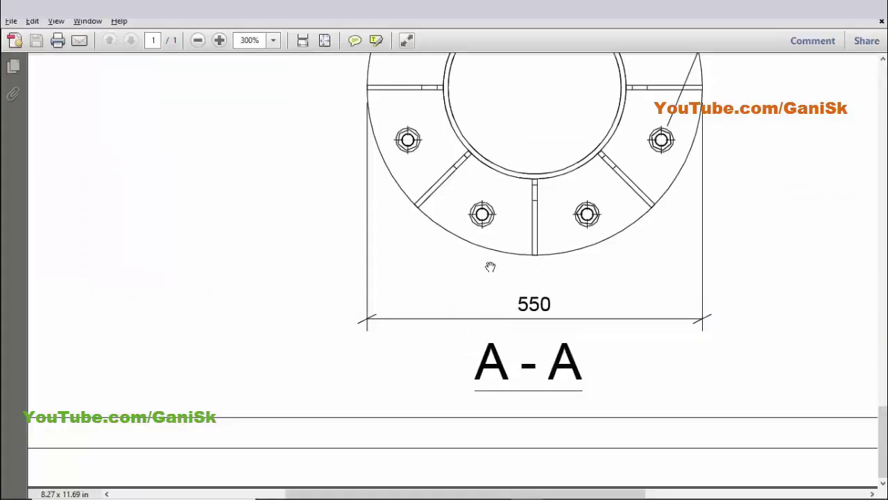
Compare section A - A of the PDF drawing with the column base in the 3d model and dismiss the floating view properties
scroll(490, 264, "down", 2, "ctrl")
scroll(496, 250, "up", 1, "ctrl")
scroll(496, 250, "up", 3)
scroll(495, 246, "down", 2)
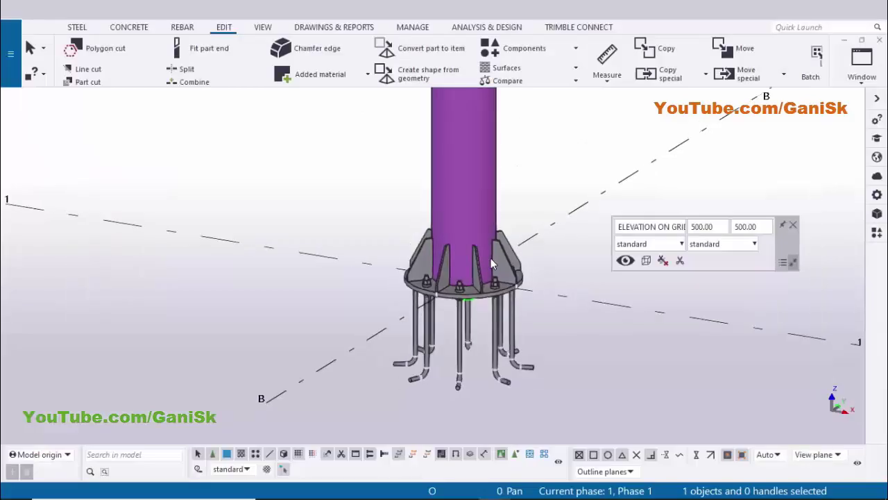
scroll(491, 264, "down", 3)
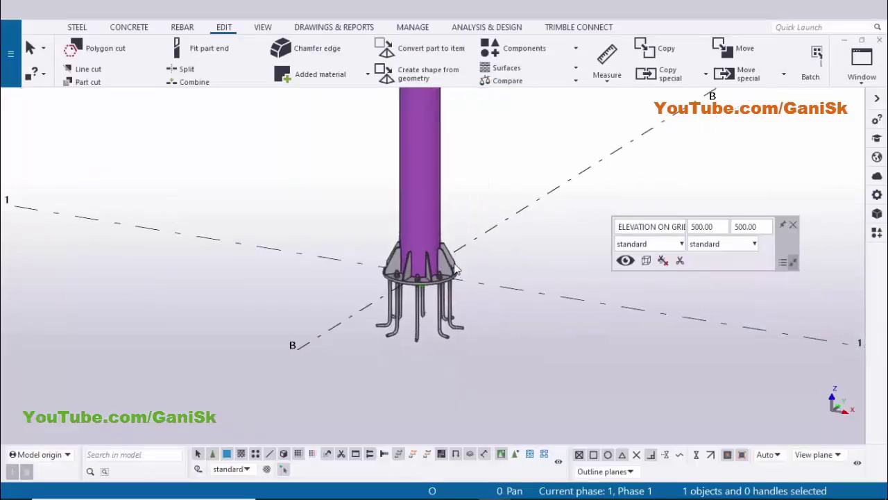
left_click(790, 227)
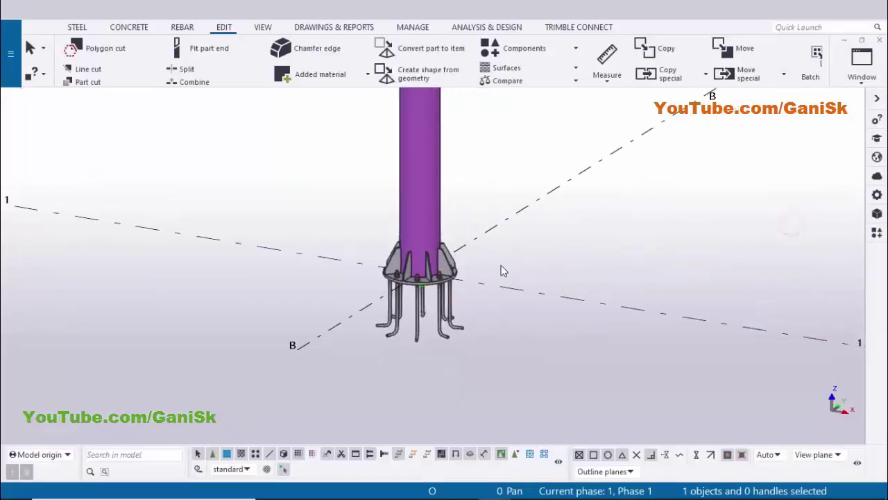